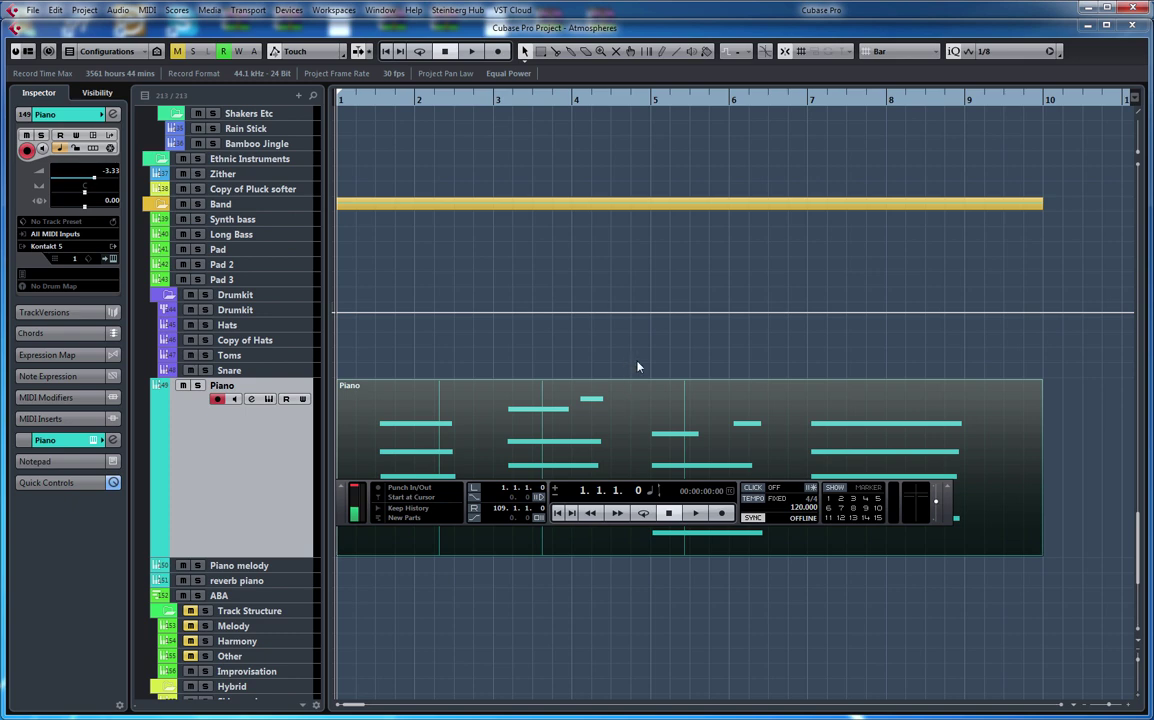
Scroll the track list to bring the Piano track's chord part into view.
scroll(637, 366, "down", 3)
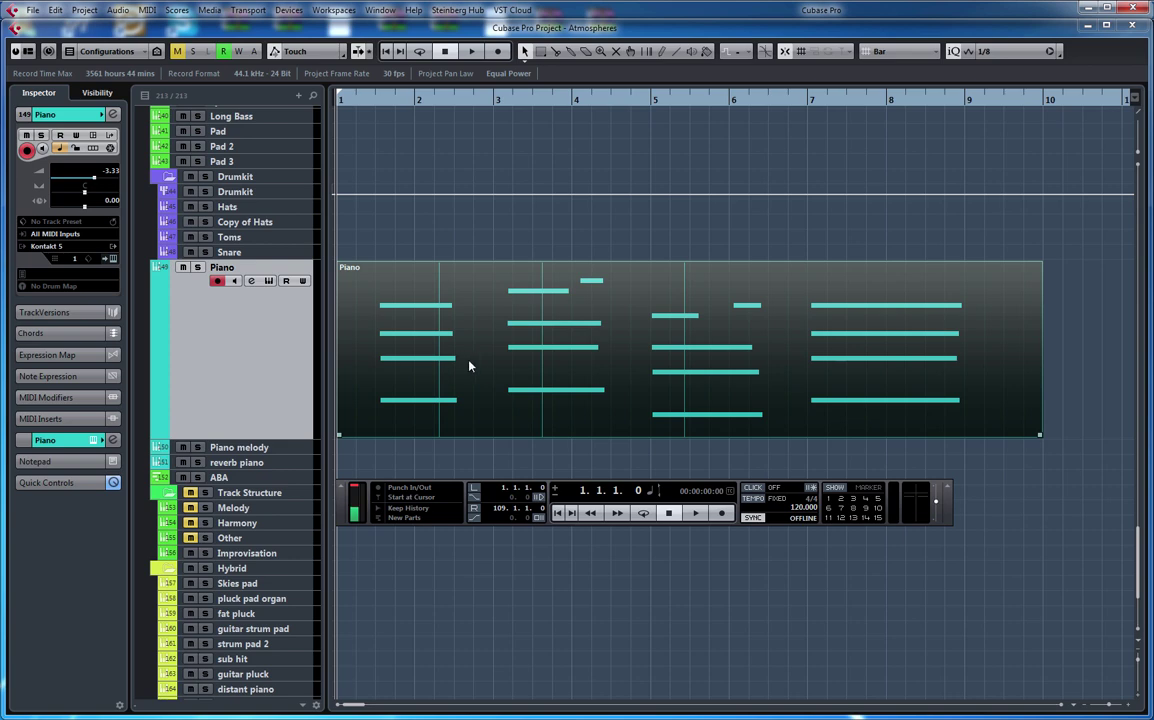
scroll(520, 350, "up", 1)
scroll(545, 350, "down", 1)
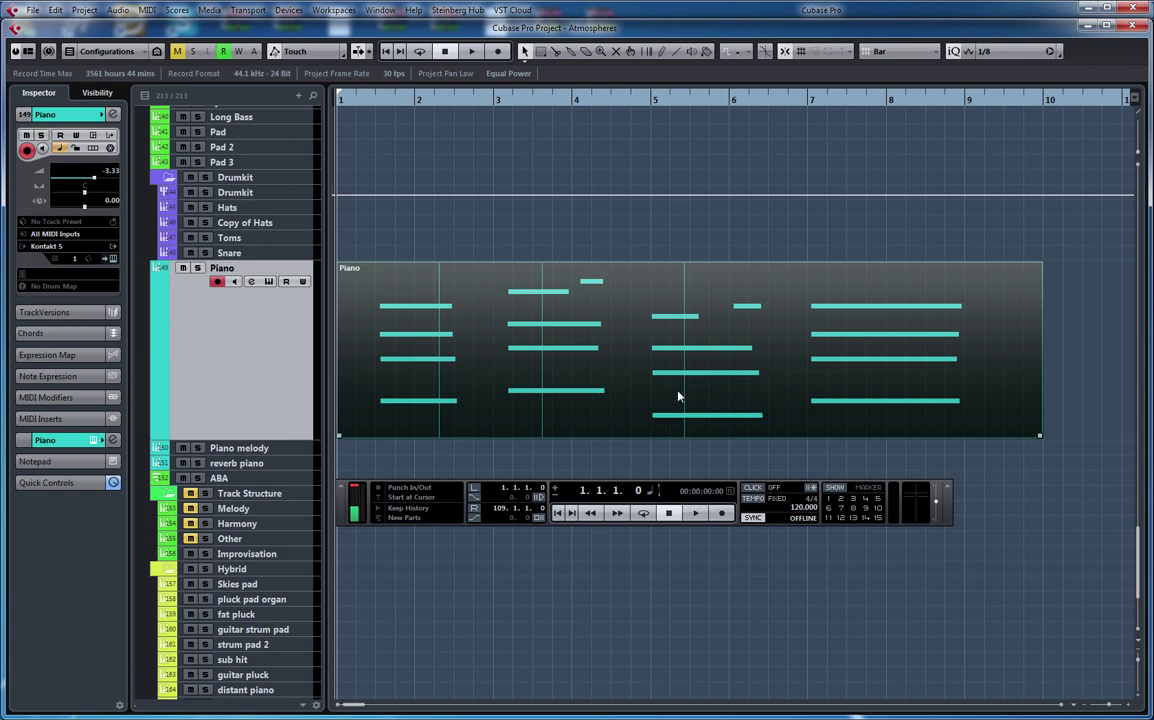
Play the piano chords, raise the Piano track volume to -0.70, open Kontakt, then stop.
key("space")
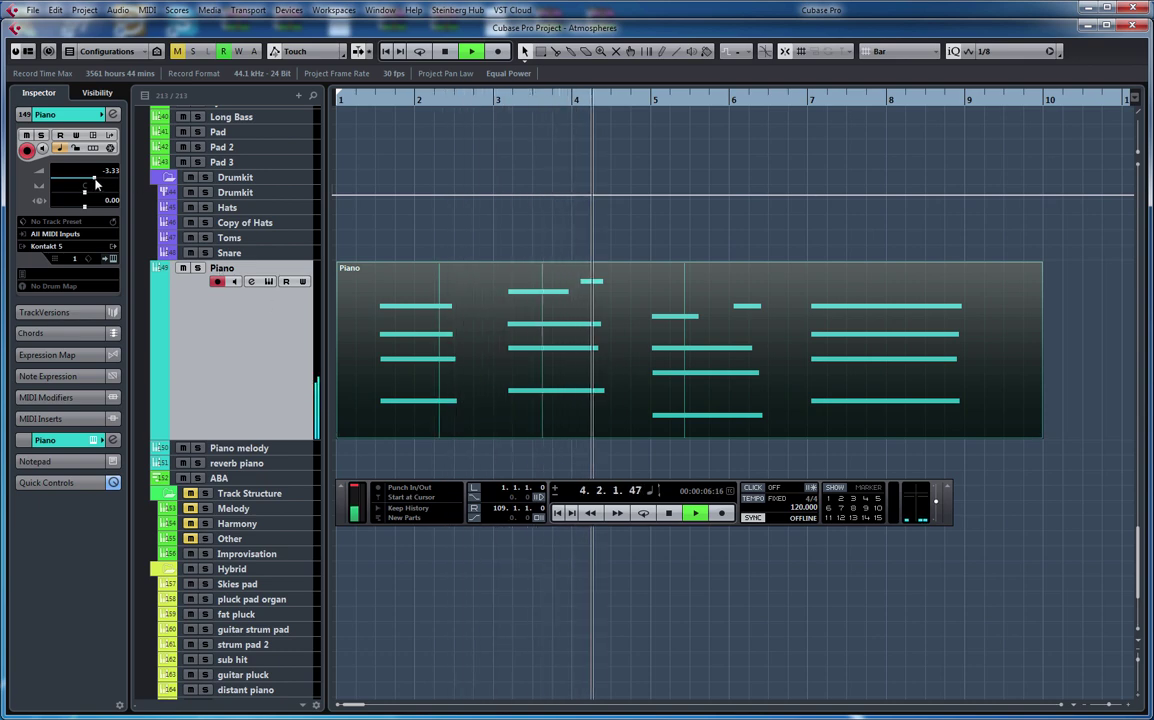
left_click_drag(94, 177, 101, 181)
left_click(112, 246)
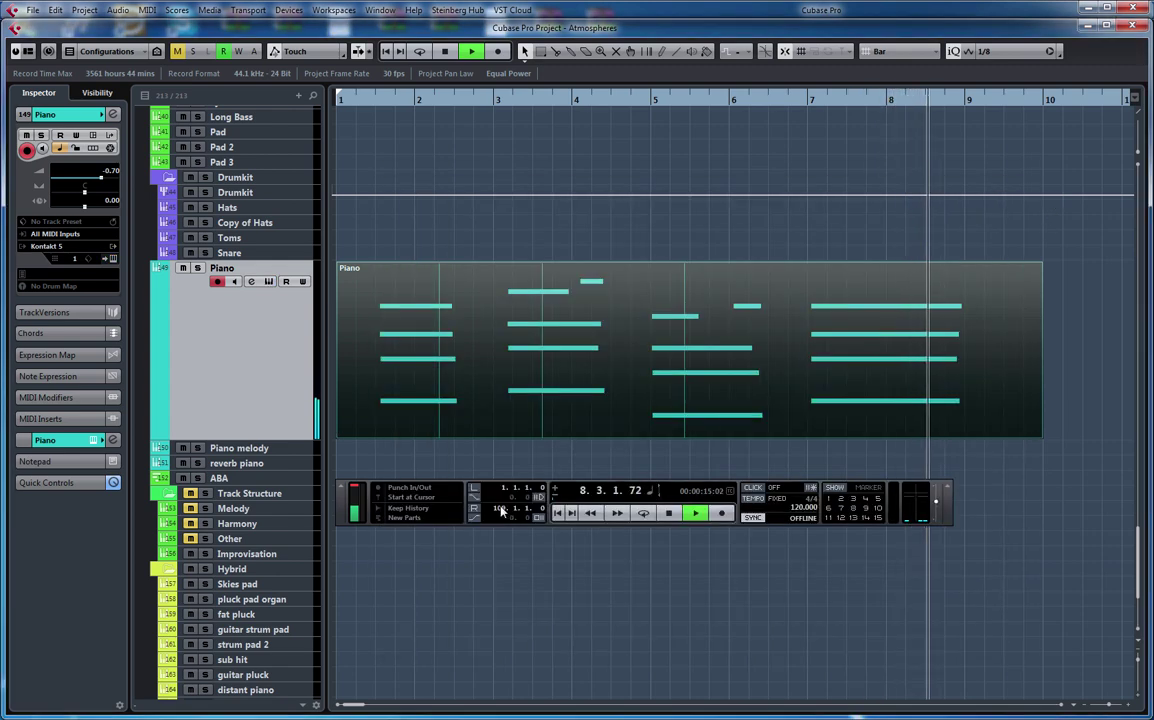
key("space")
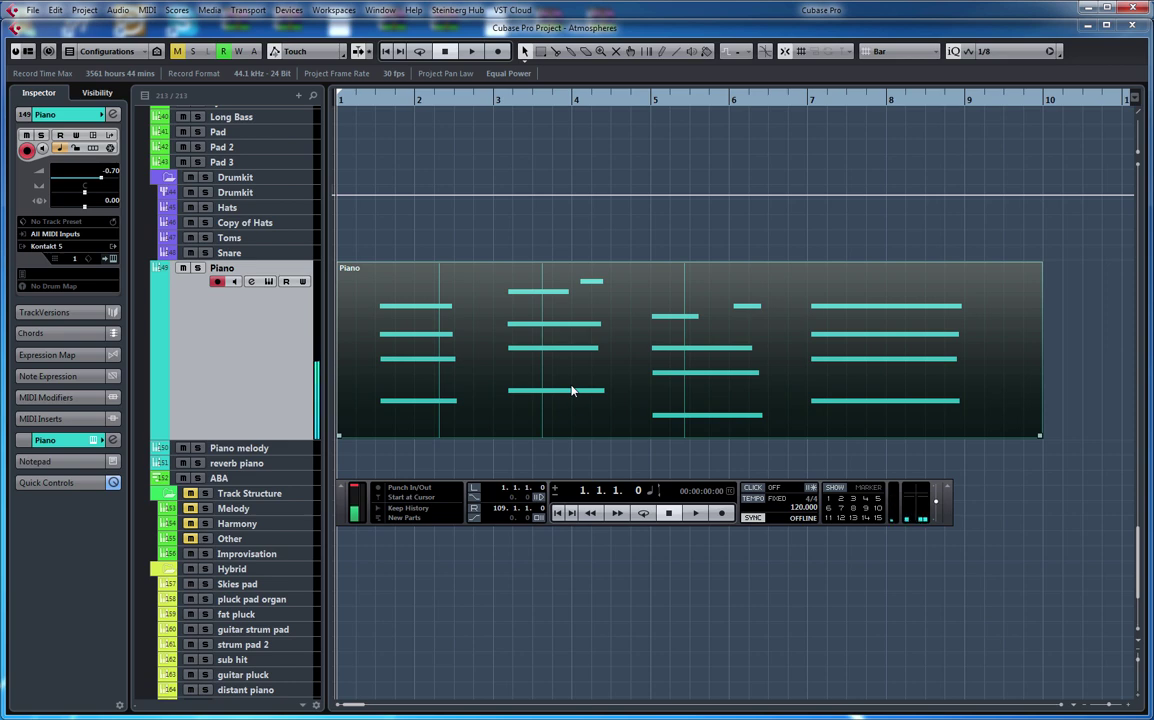
Move the Transport panel lower and select the Skies pad track, record-enabling it.
scroll(640, 412, "down", 4)
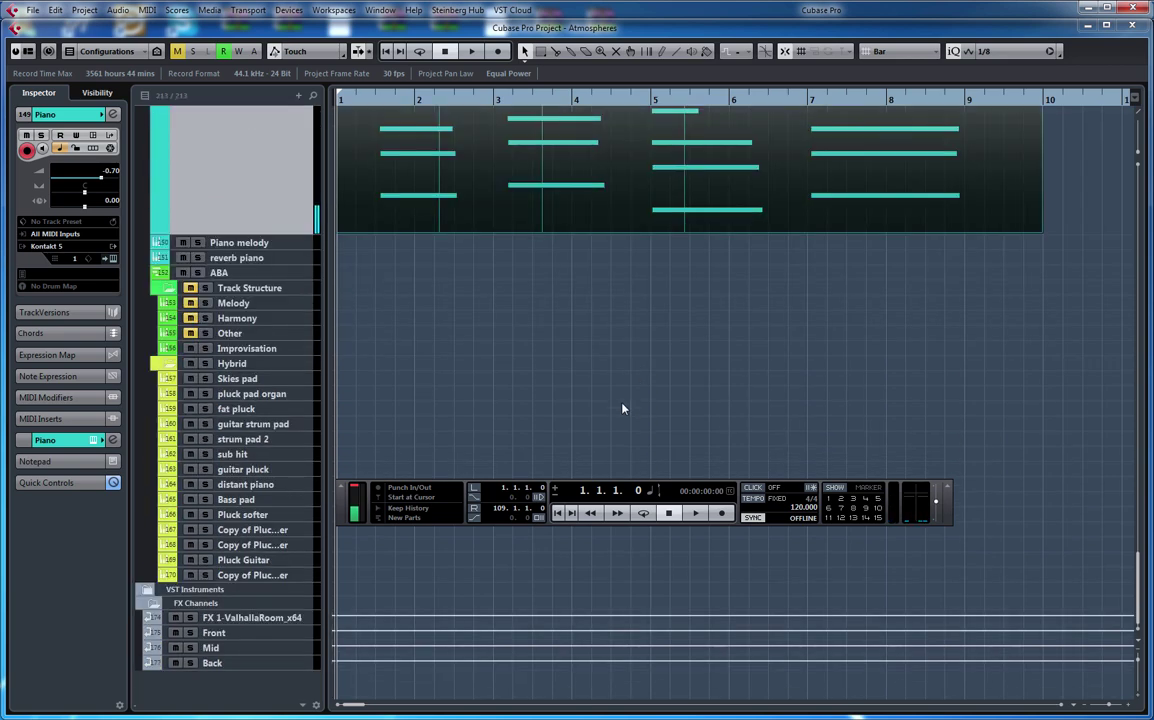
scroll(394, 394, "up", 2)
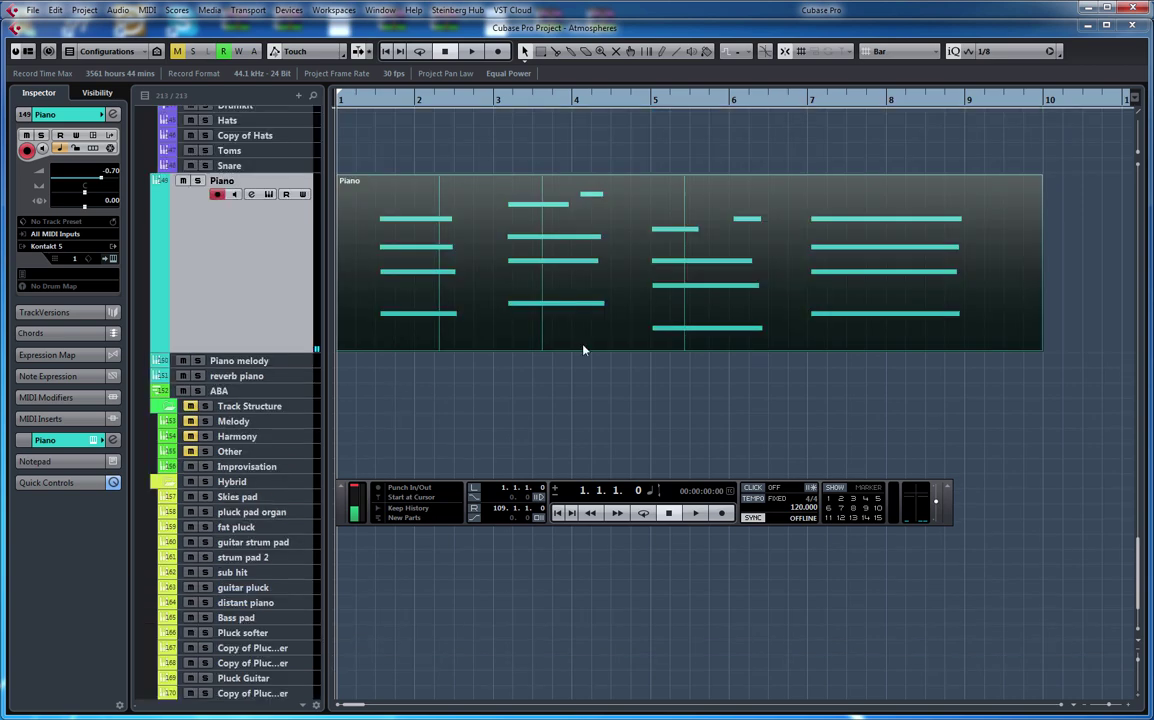
left_click_drag(946, 514, 1019, 630)
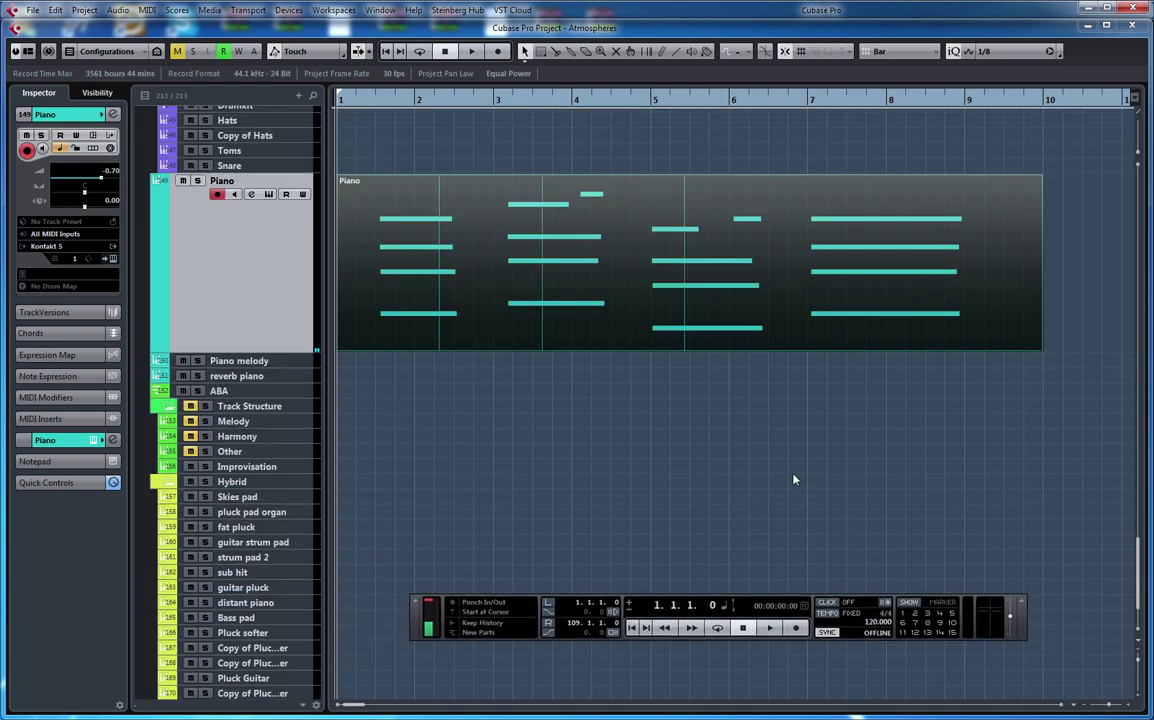
scroll(712, 426, "down", 2)
scroll(578, 492, "up", 4)
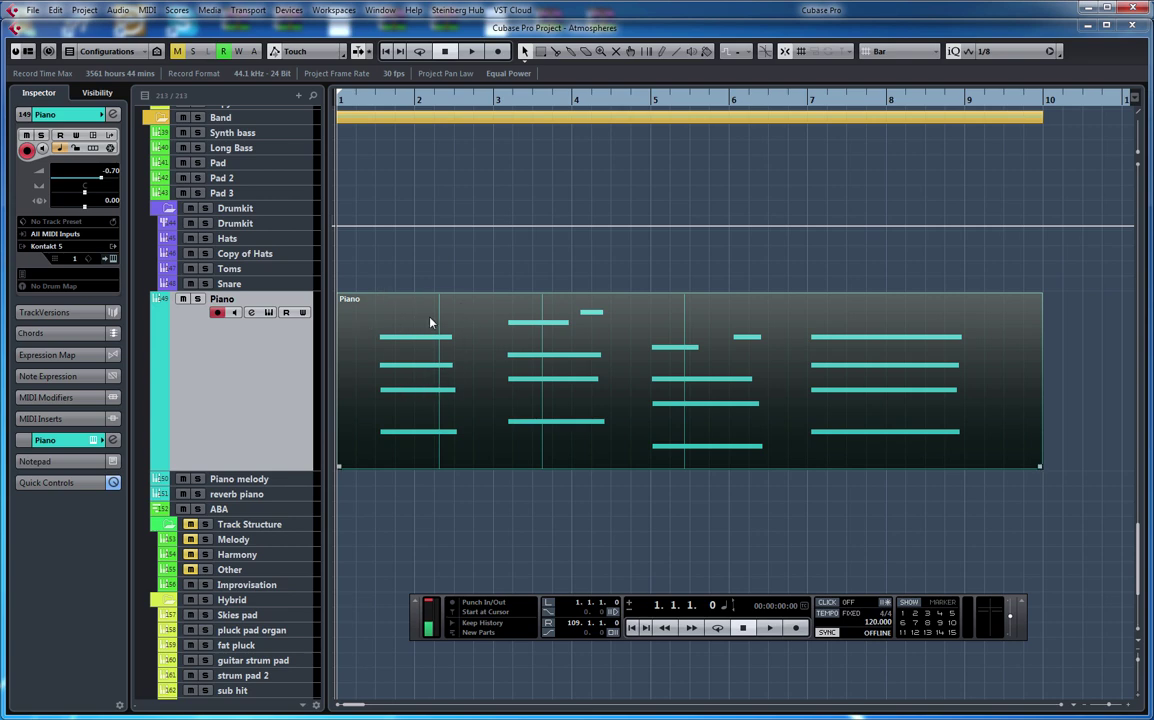
scroll(615, 405, "down", 4)
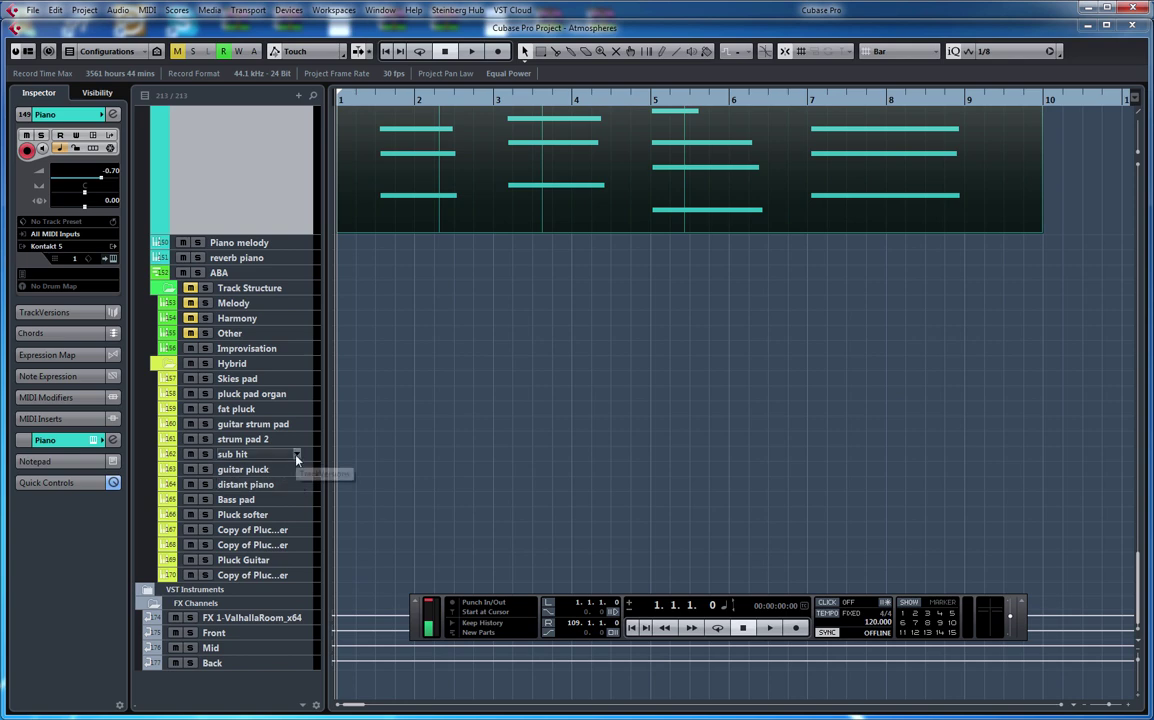
left_click(270, 380)
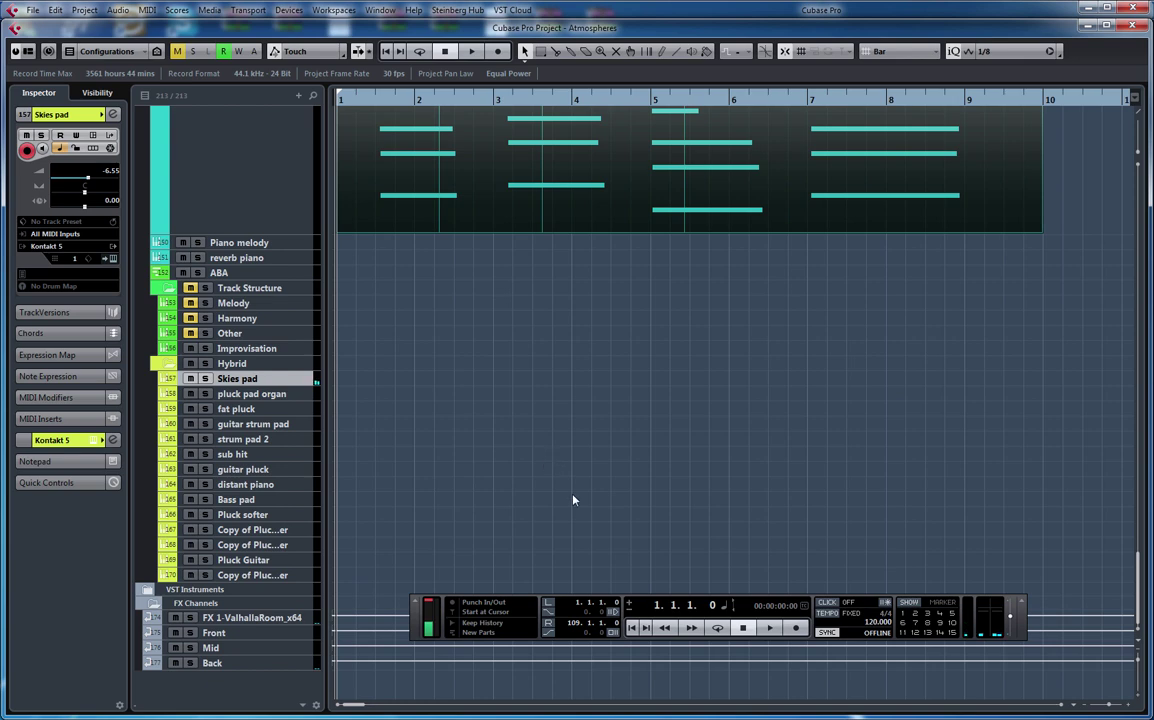
Record a Skies pad take under the piano chords, then briefly check the Piano part's notes.
left_click(796, 628)
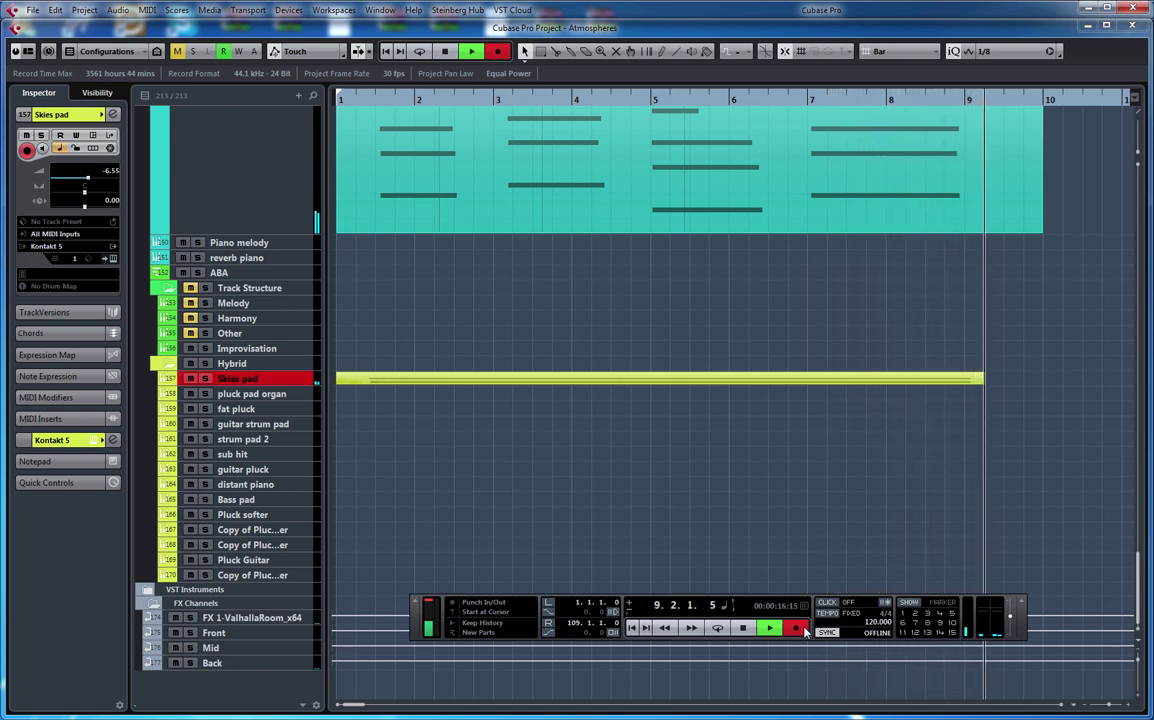
key("space")
double_click(505, 172)
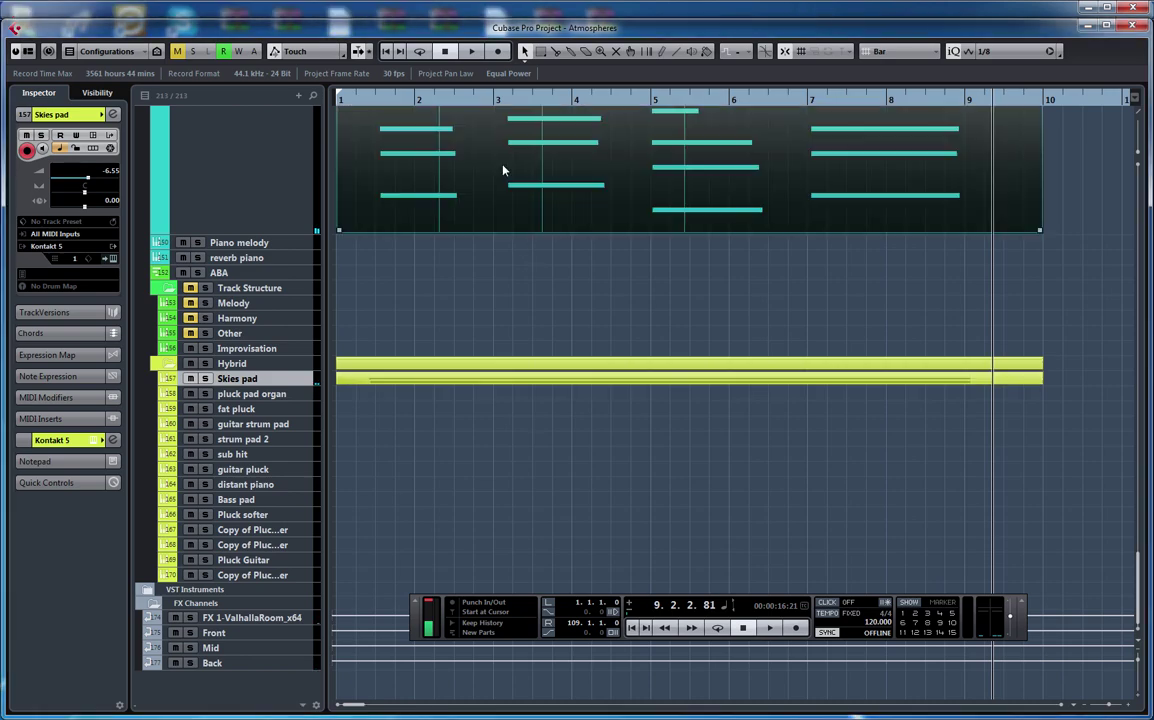
key("Return")
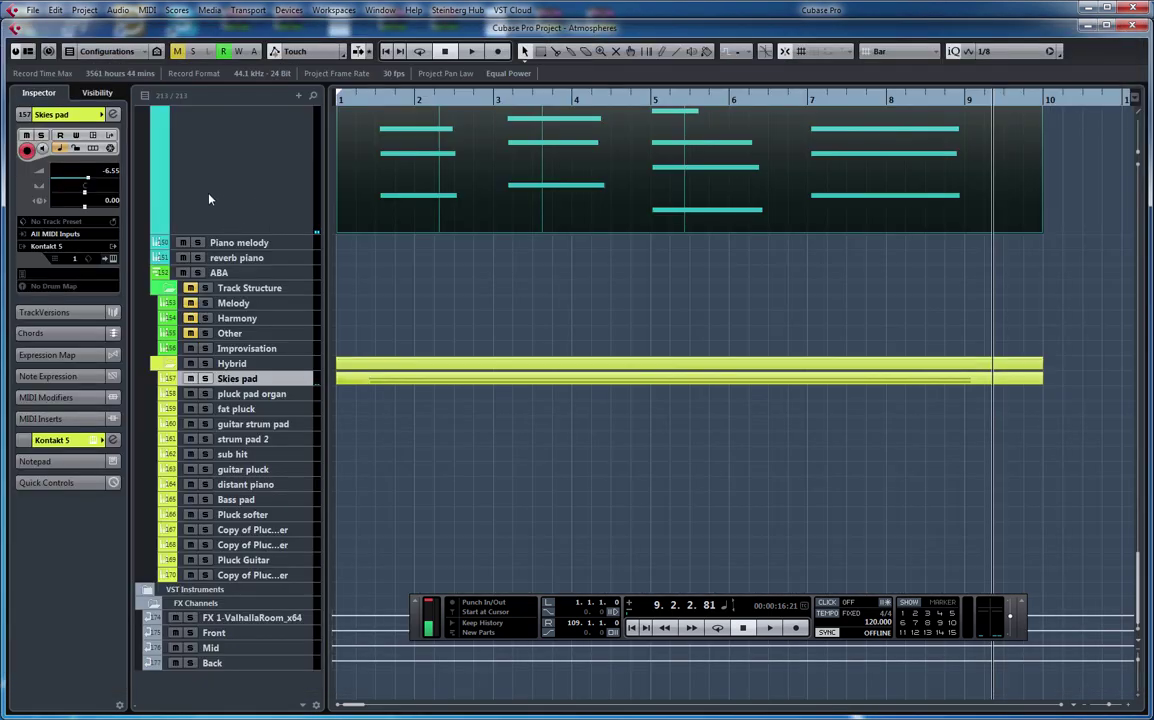
Raise the Piano track volume to 1.89 and return the position to the project start.
scroll(188, 173, "up", 3)
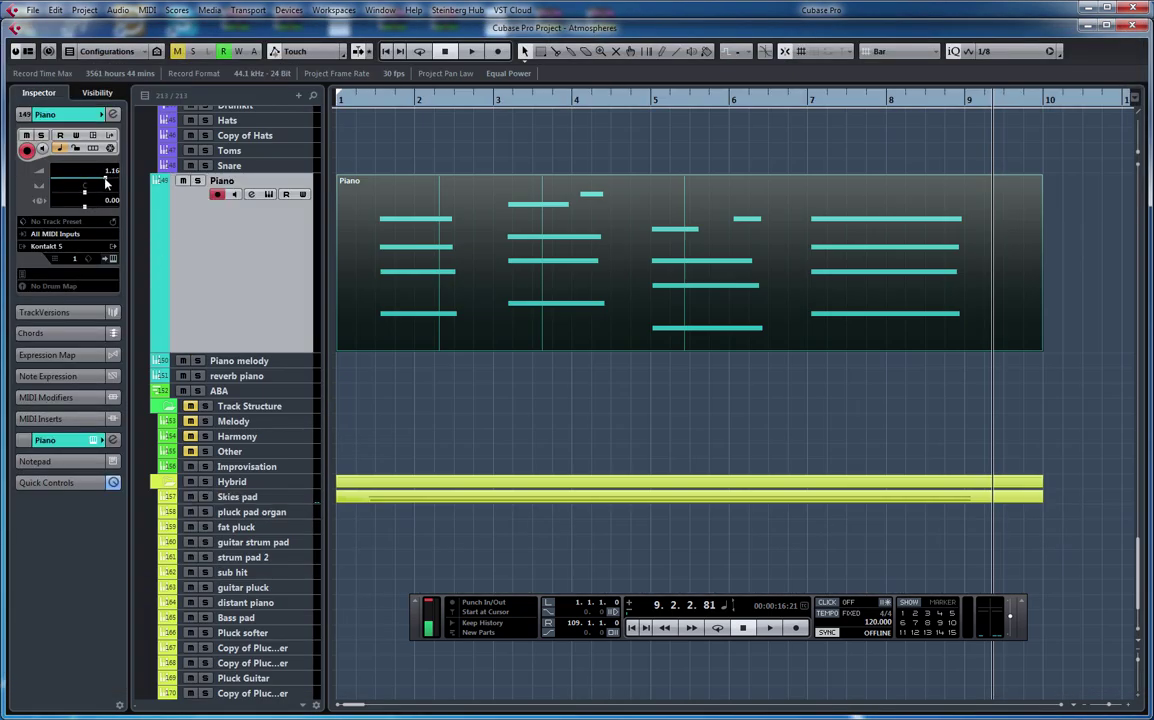
left_click_drag(104, 176, 106, 178)
left_click(632, 628)
scroll(779, 460, "down", 3)
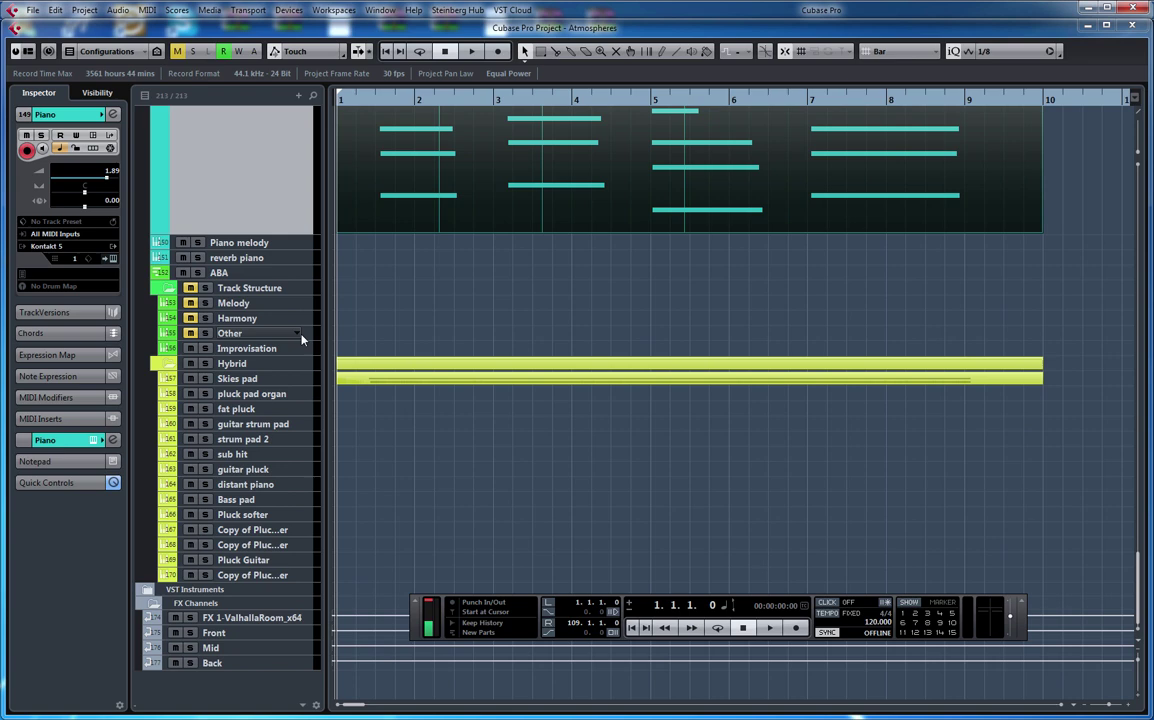
scroll(435, 435, "up", 3)
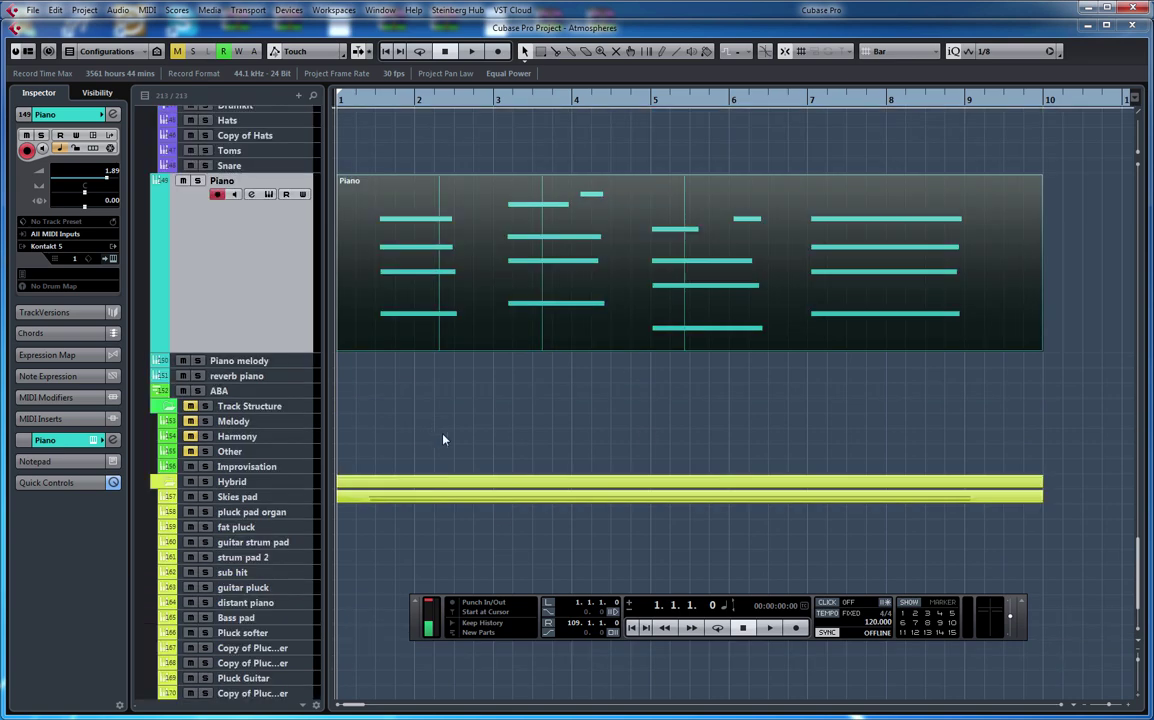
scroll(430, 420, "down", 3)
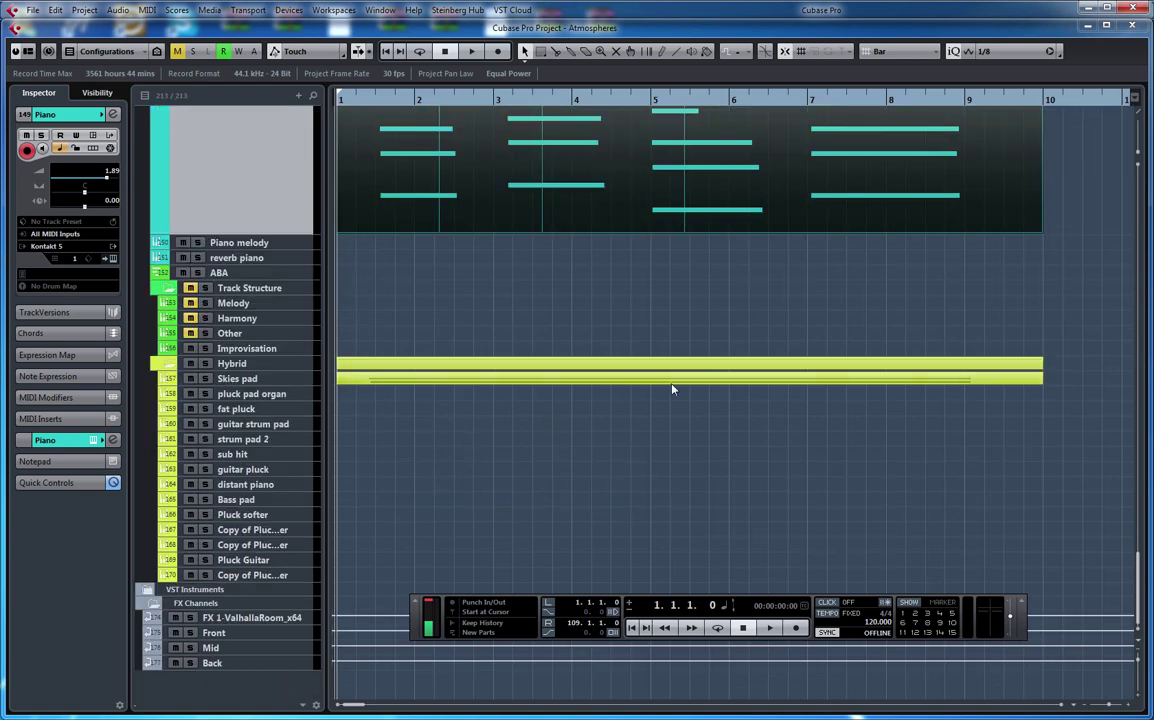
scroll(672, 389, "up", 3)
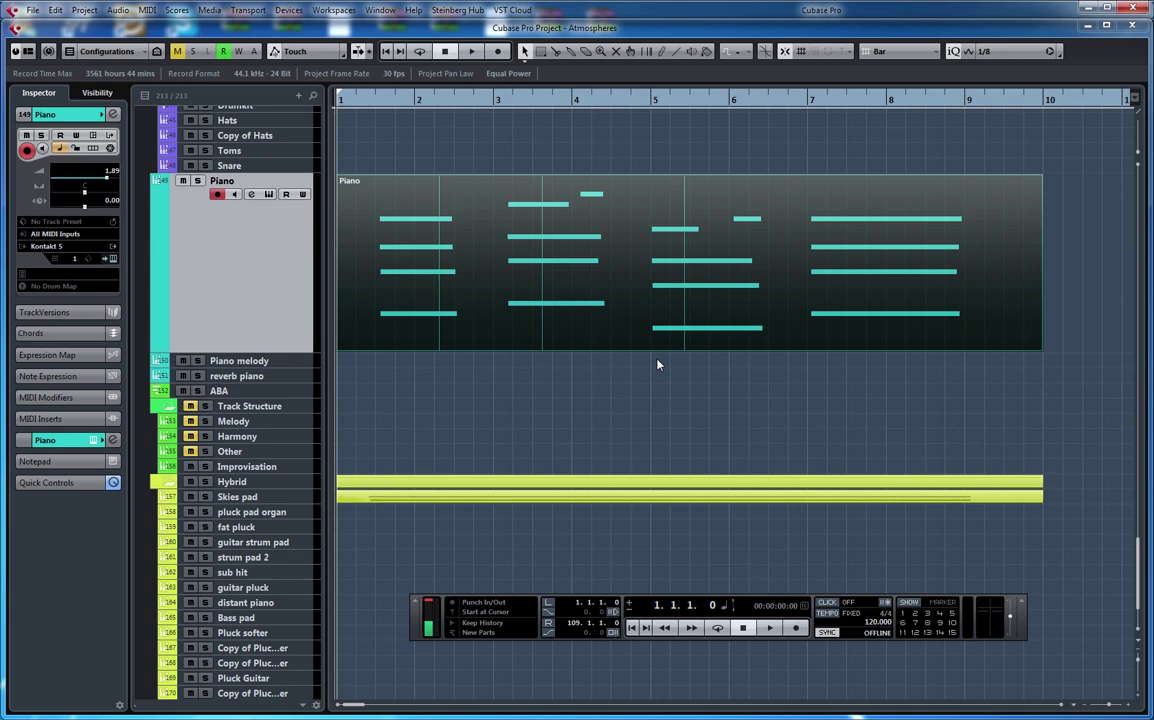
double_click(610, 325)
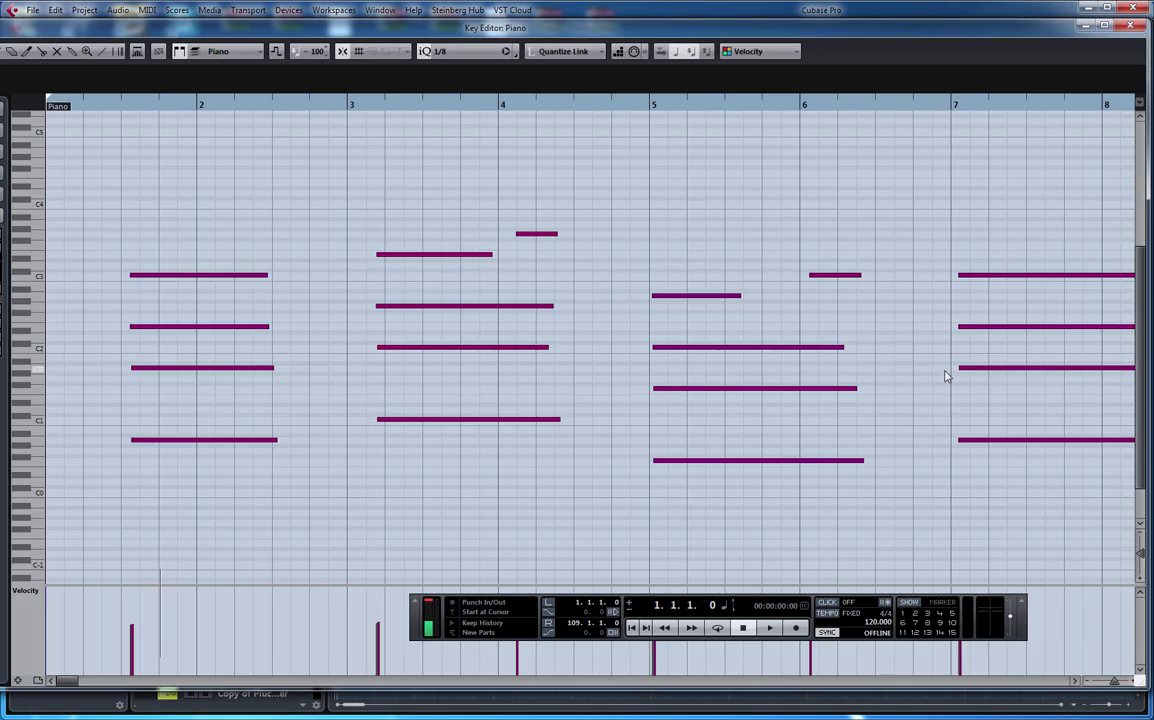
left_click_drag(945, 376, 907, 372)
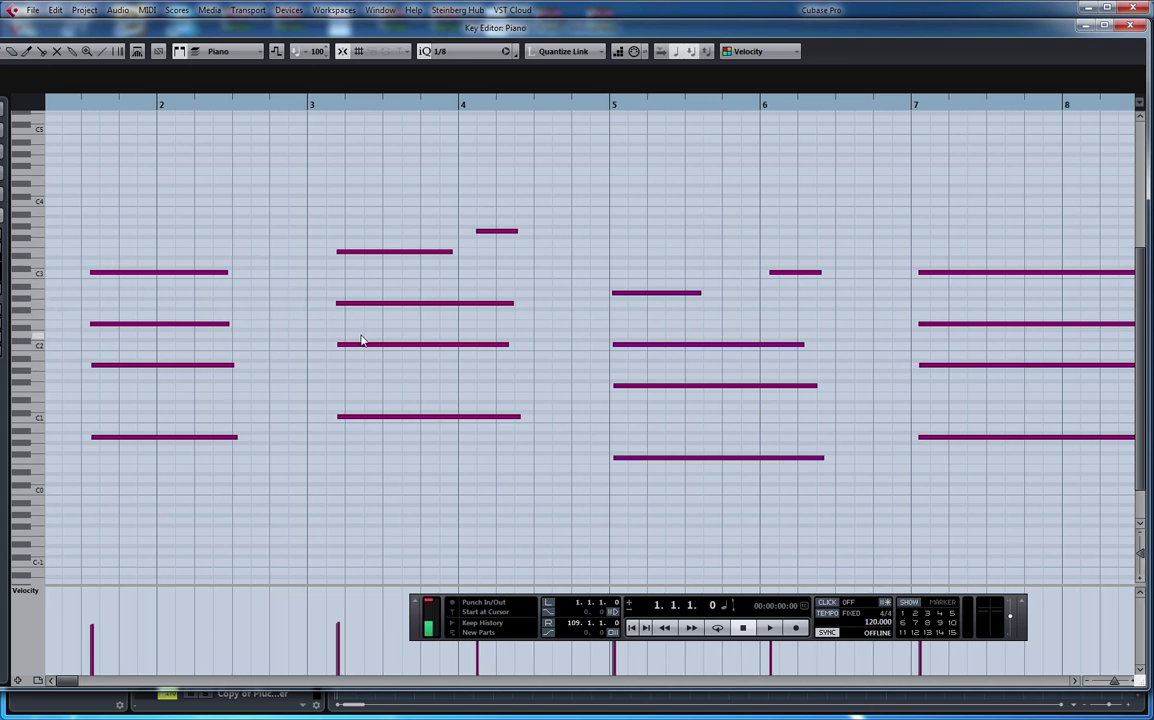
left_click(35, 280)
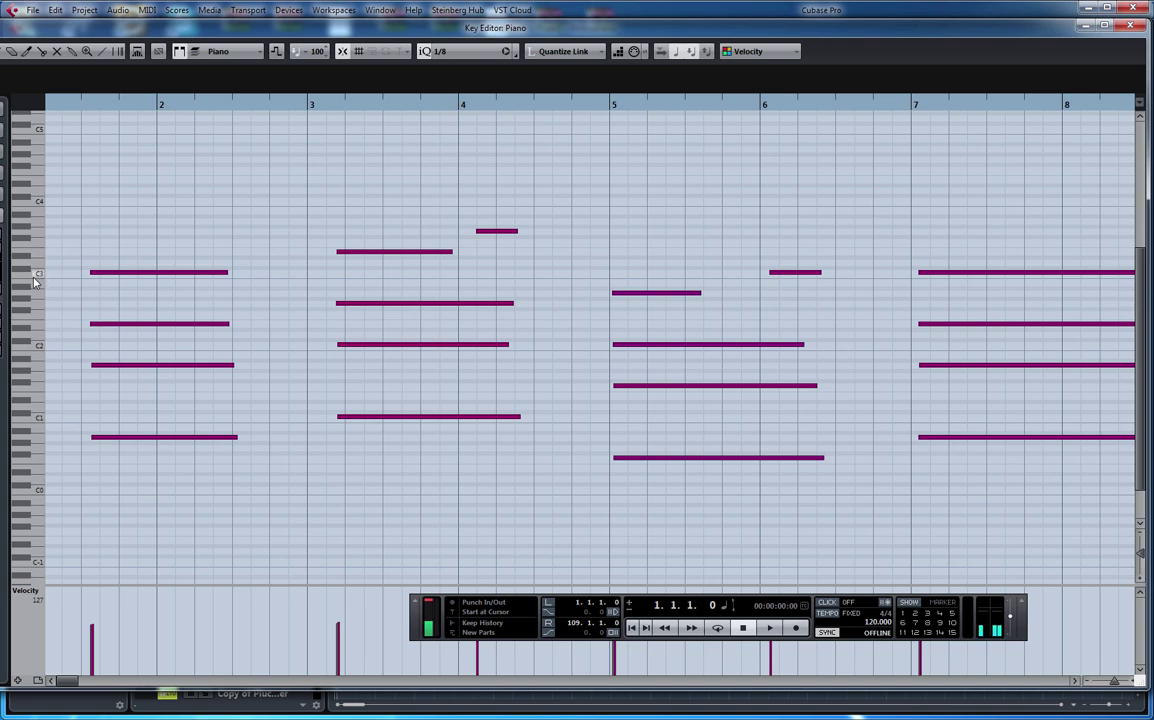
left_click(100, 272)
left_click_drag(226, 272, 960, 278)
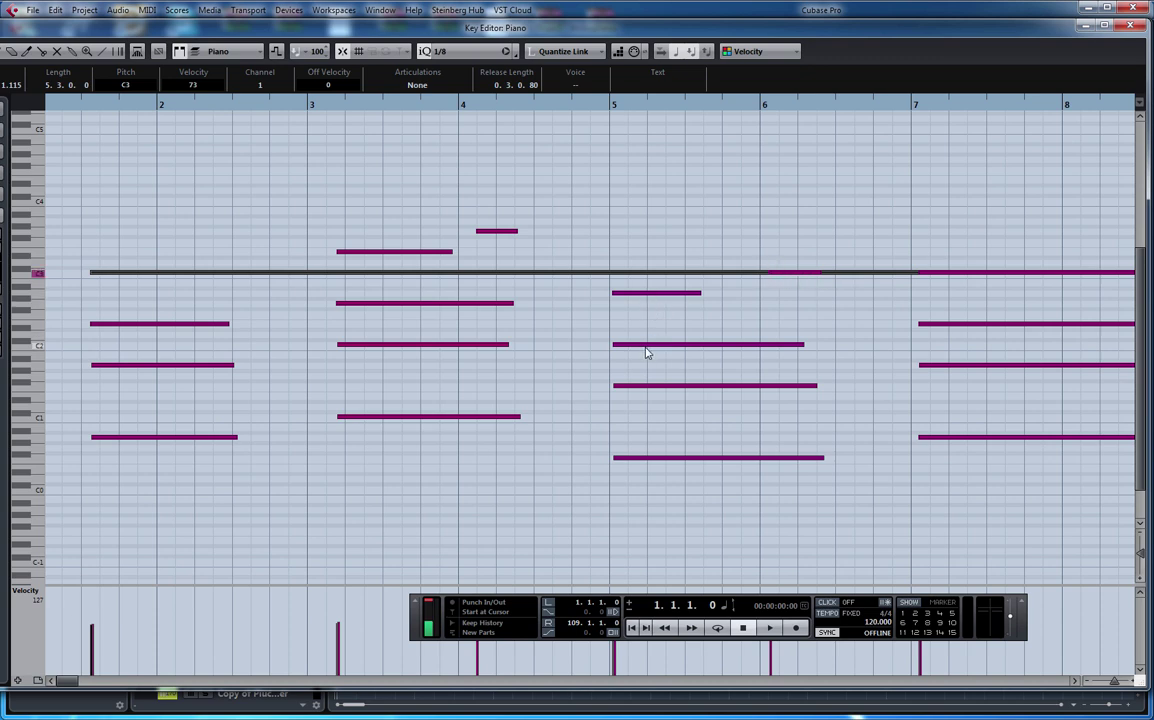
key("ctrl+z")
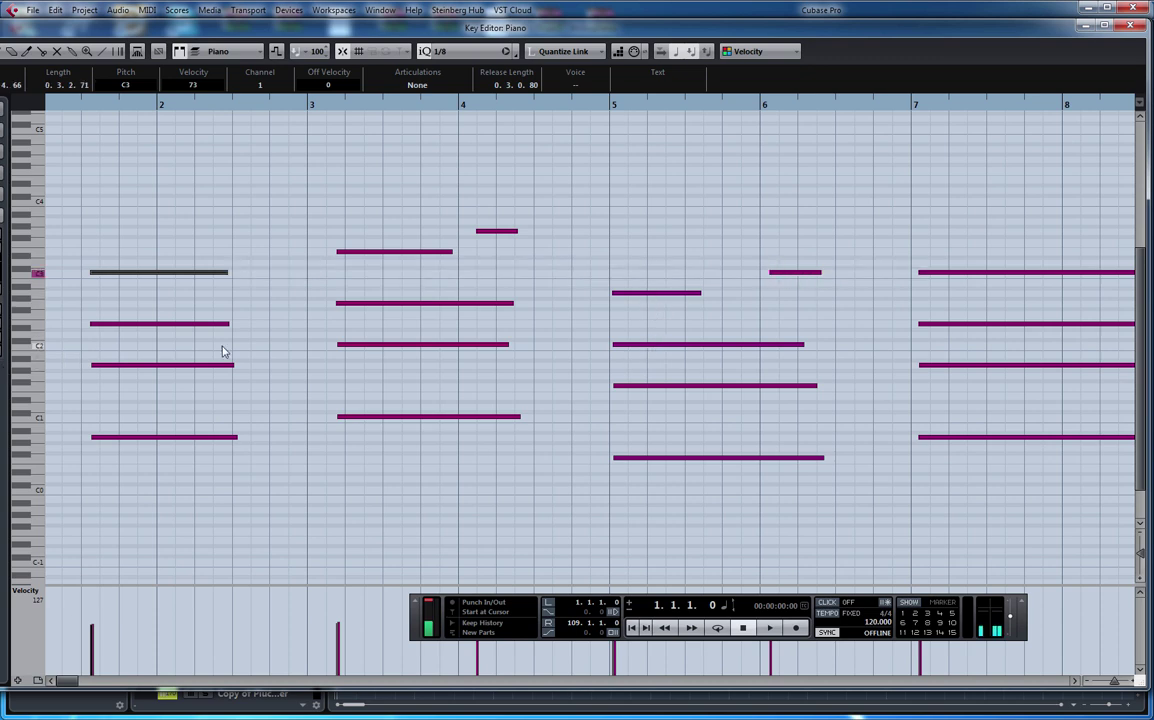
mouse_move(338, 344)
left_mouse_down()
mouse_move(130, 347)
mouse_move(338, 345)
left_mouse_up()
left_click(614, 344)
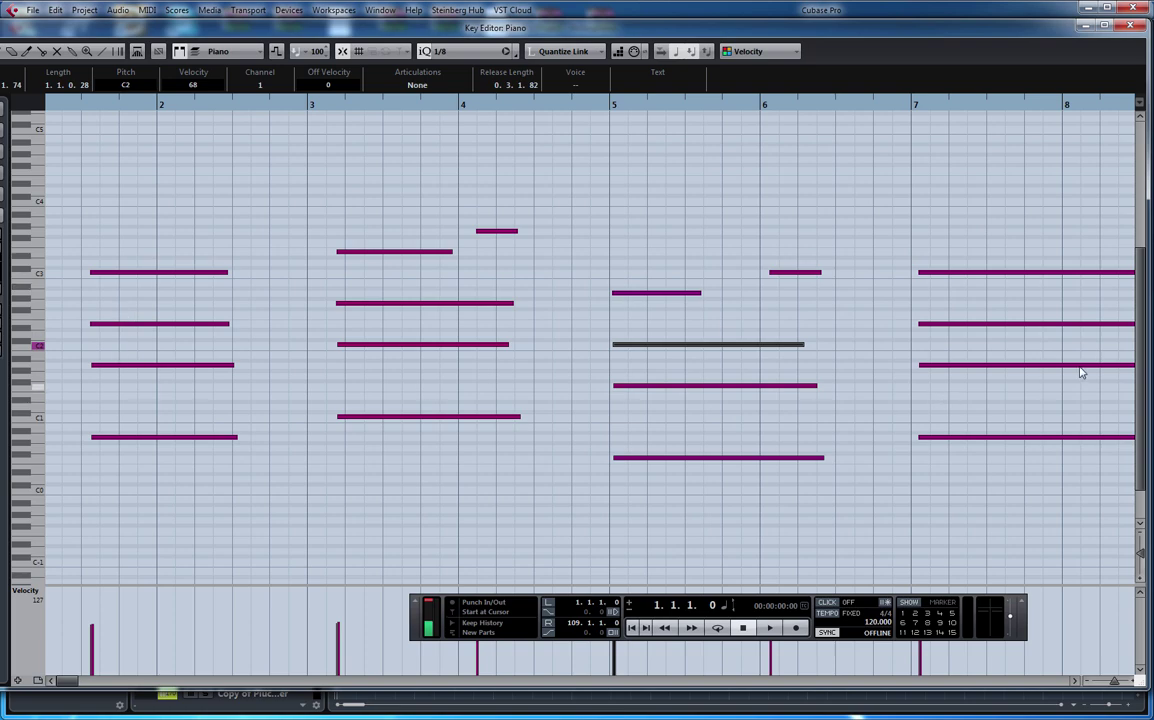
left_click(1131, 25)
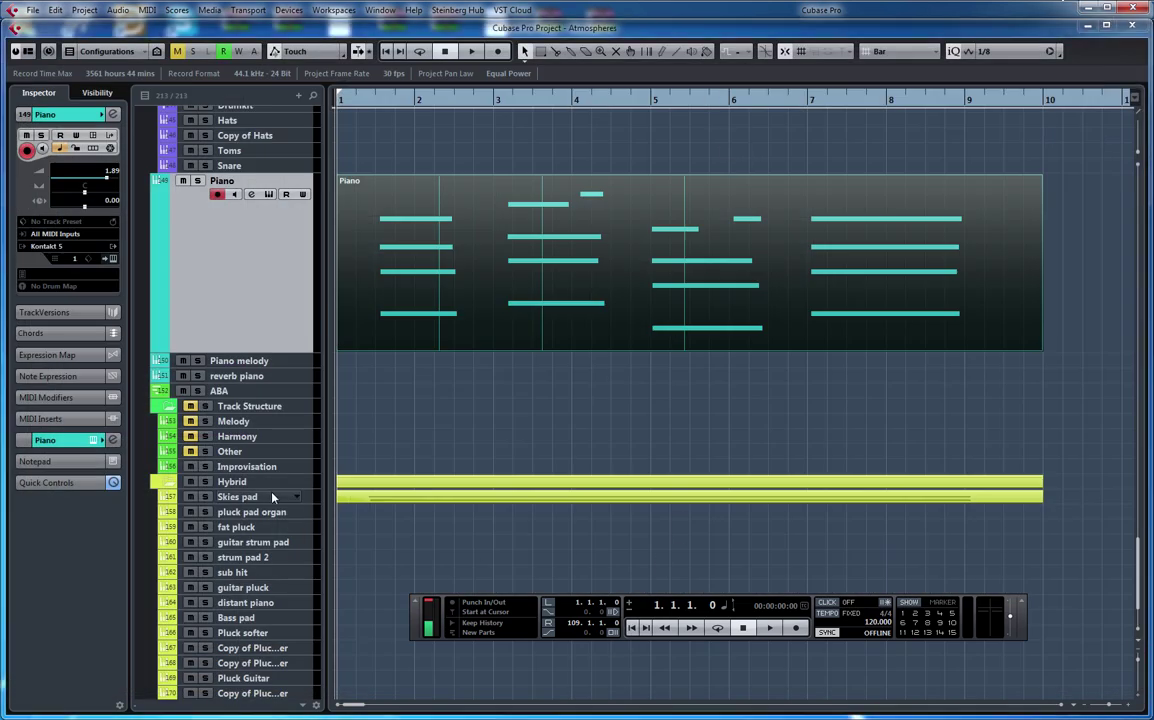
Record a guitar strum pad take spanning bars 1 to 10, then select the distant piano track.
left_click(250, 542)
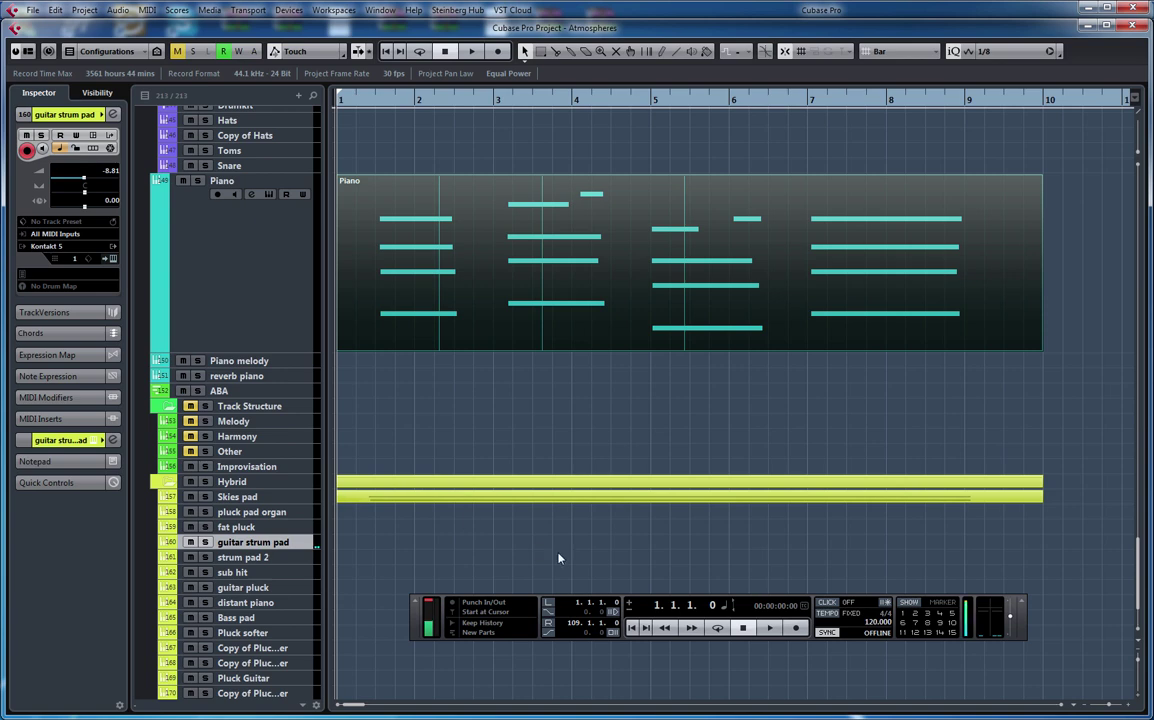
left_click(795, 628)
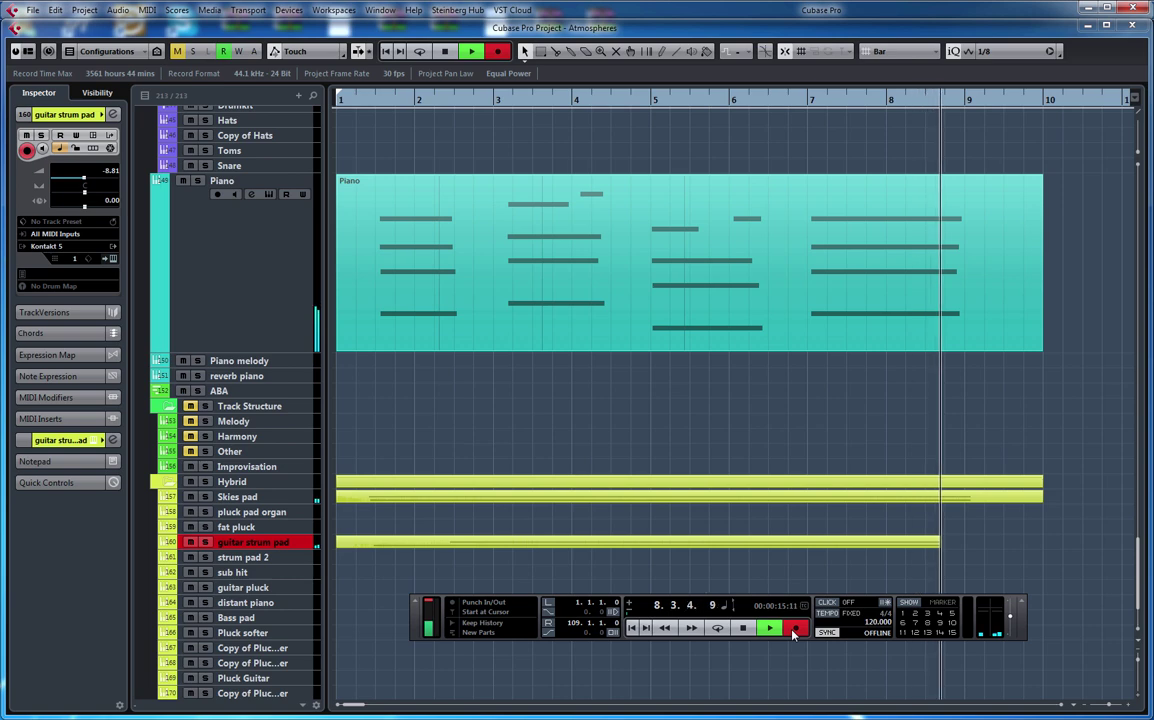
left_click(743, 628)
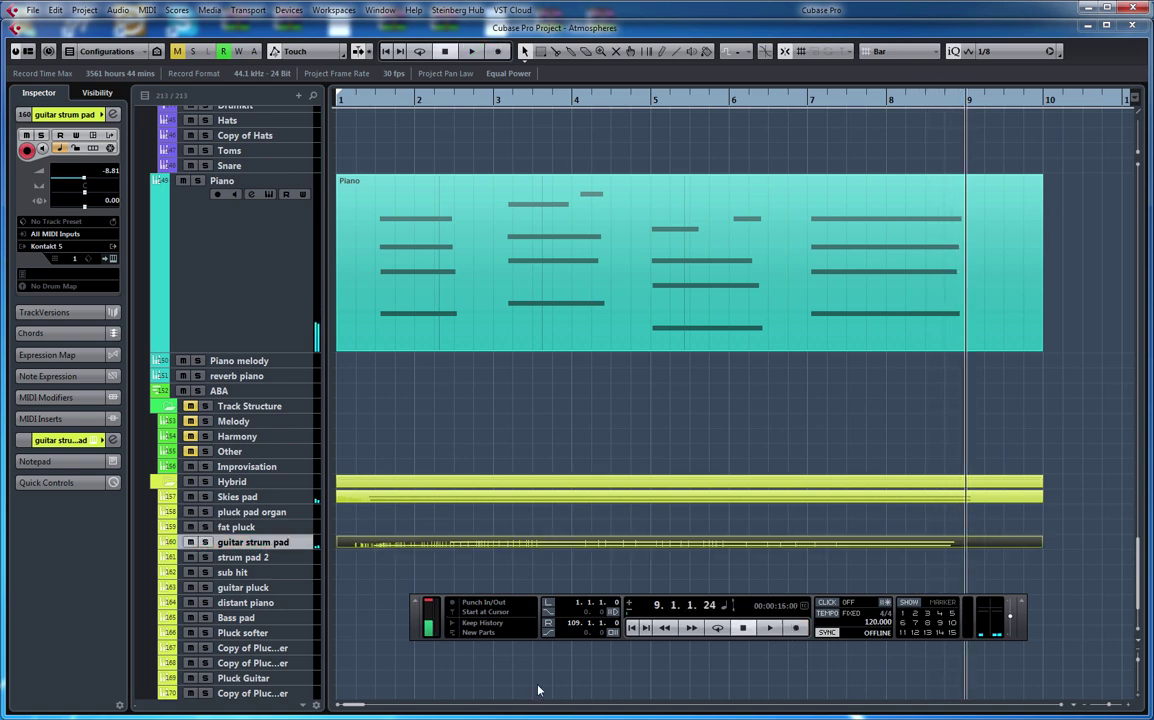
left_click(247, 605)
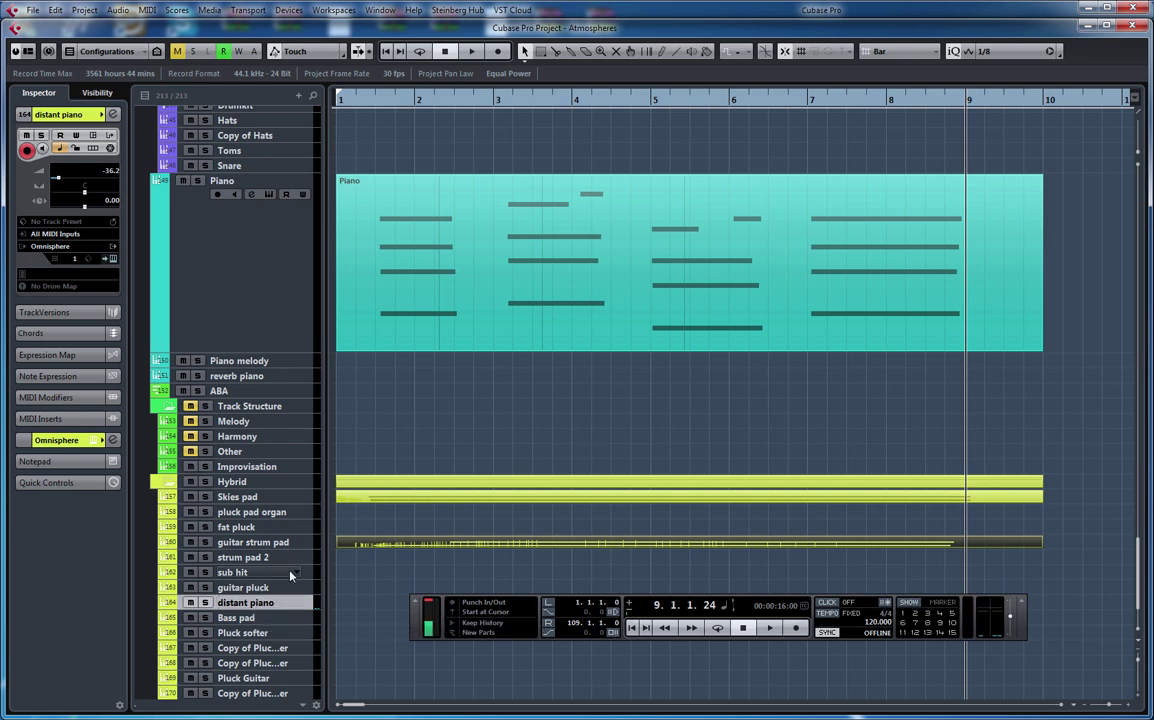
Scroll up to the Woodwinds folder, reset the cursor to 1.1.1.0, and select HW Legato 2.
scroll(288, 580, "up", 3)
scroll(290, 575, "up", 3)
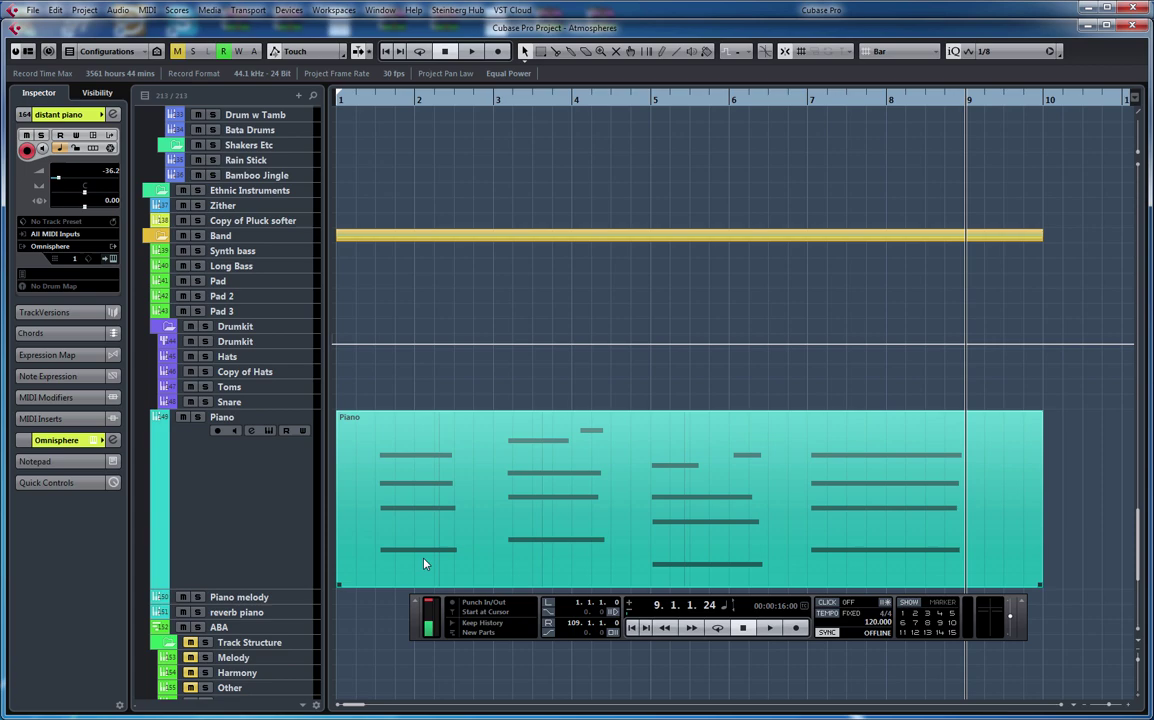
scroll(412, 538, "up", 3)
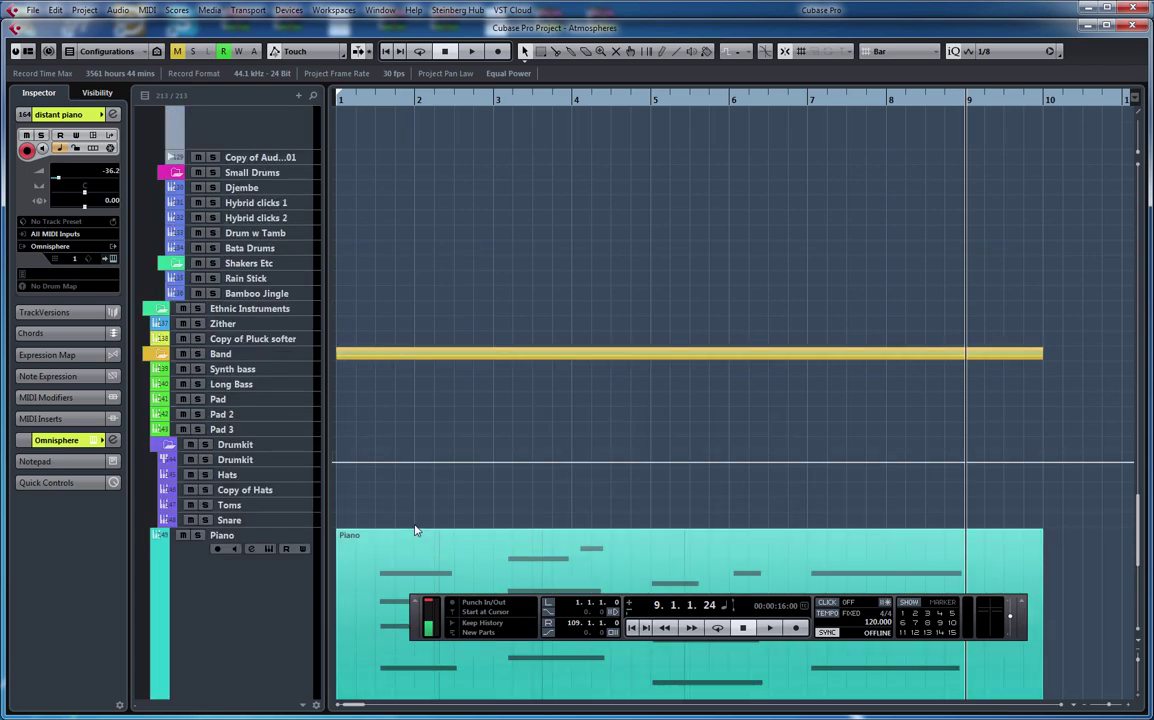
scroll(416, 531, "up", 20)
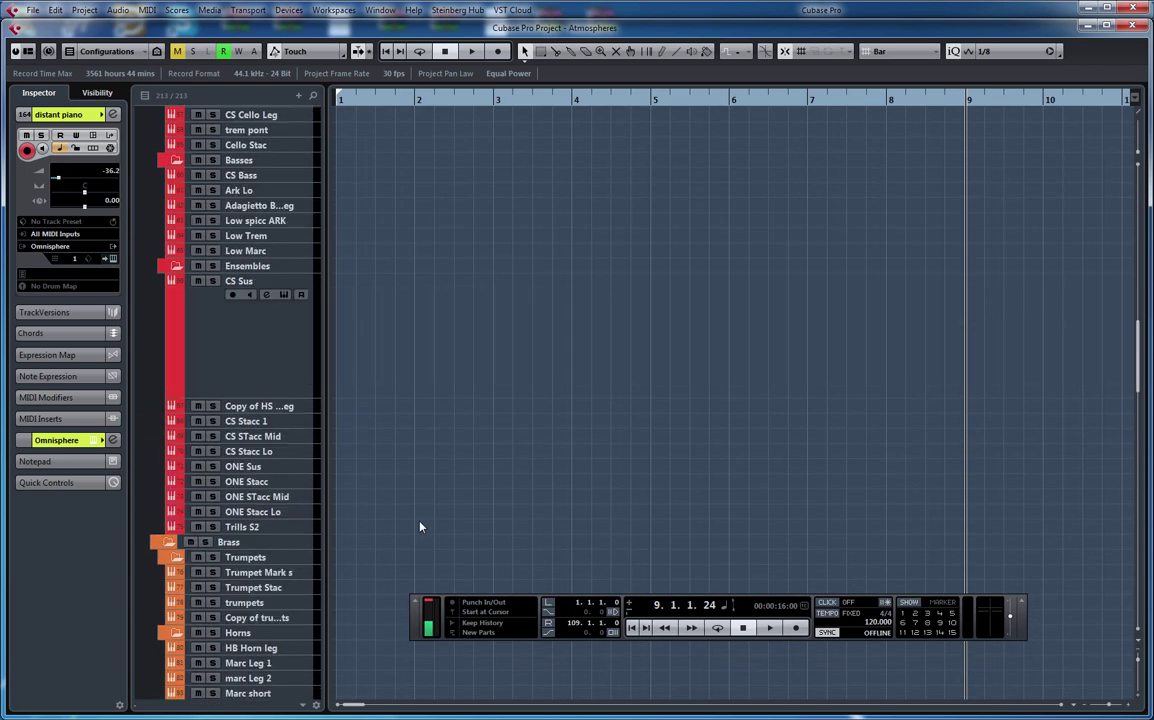
scroll(420, 527, "up", 15)
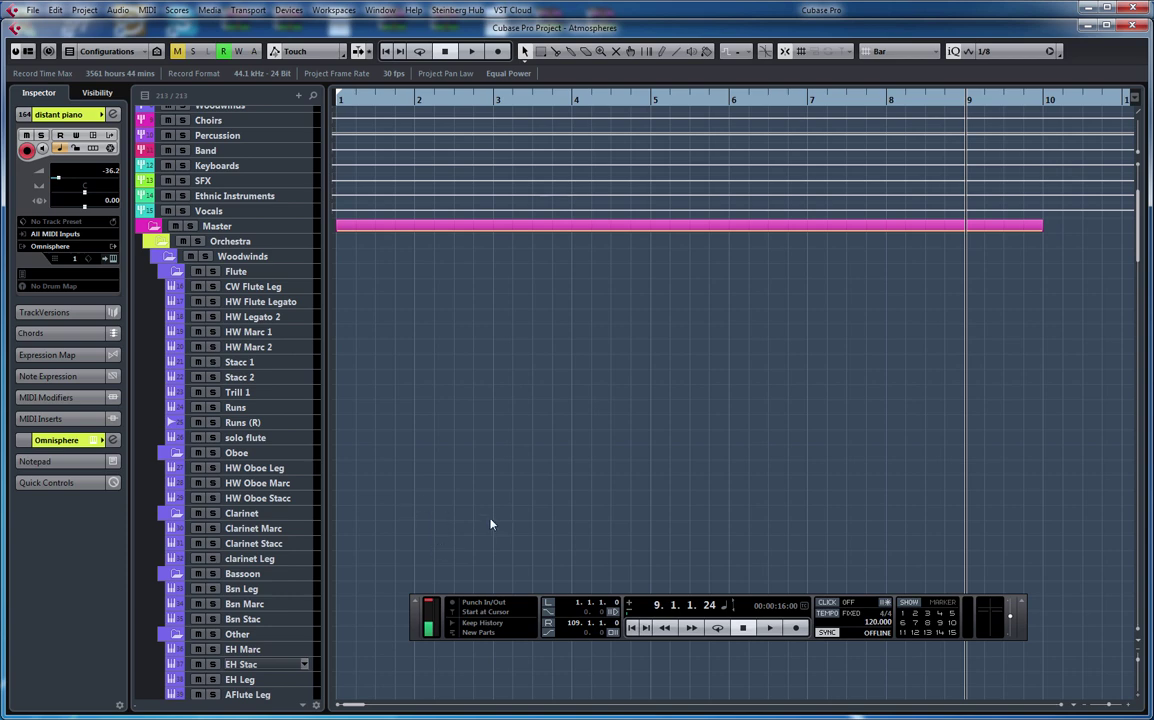
left_click(631, 630)
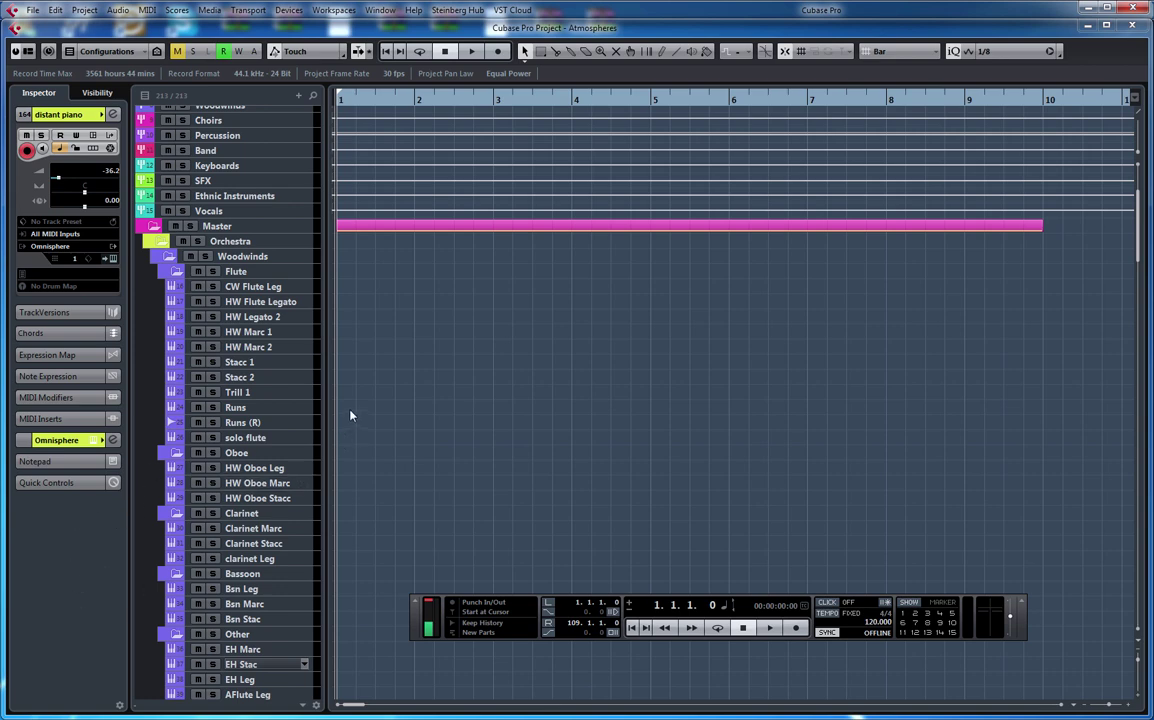
left_click(279, 318)
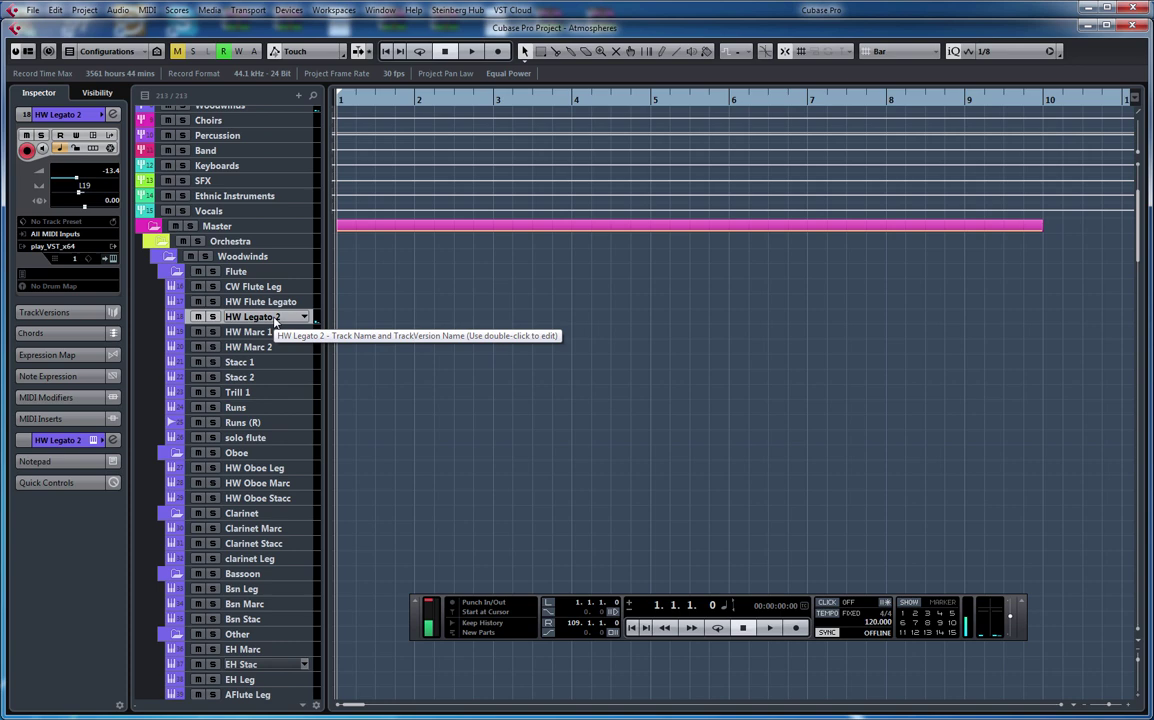
Record a long held note on the Trill 1 track from bar 1, stopping at bar 9.
left_click(265, 392)
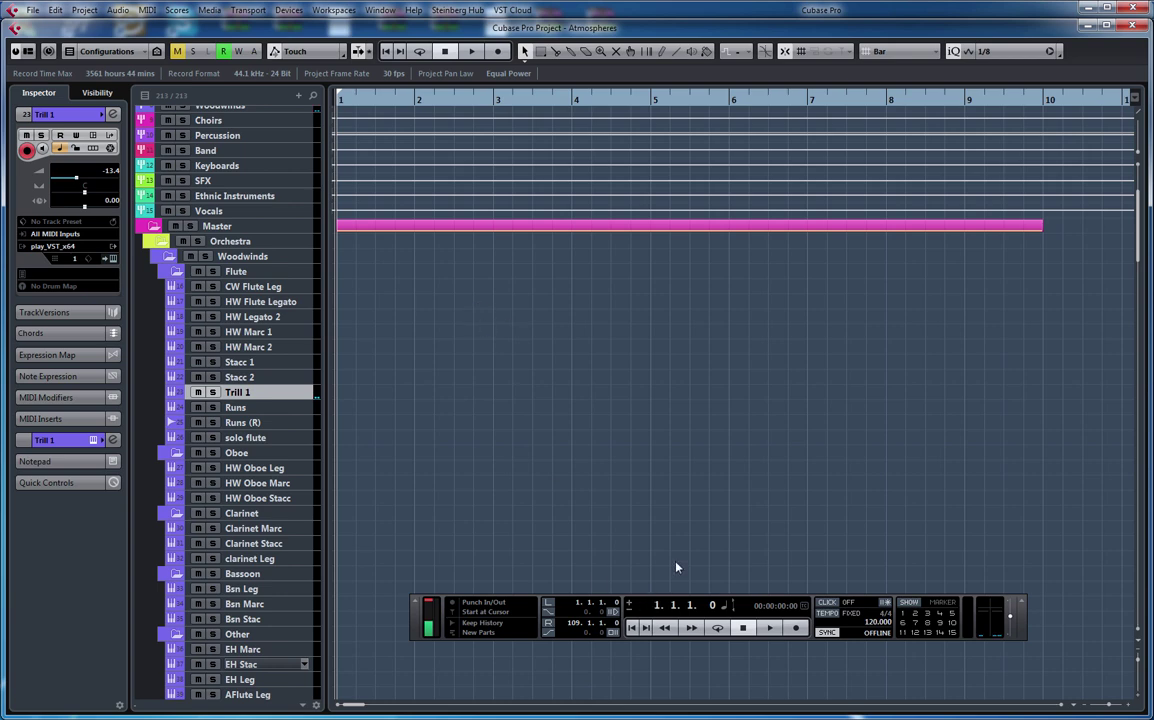
scroll(676, 567, "down", 3)
scroll(778, 511, "down", 3)
scroll(788, 579, "up", 6)
key("KP_Multiply")
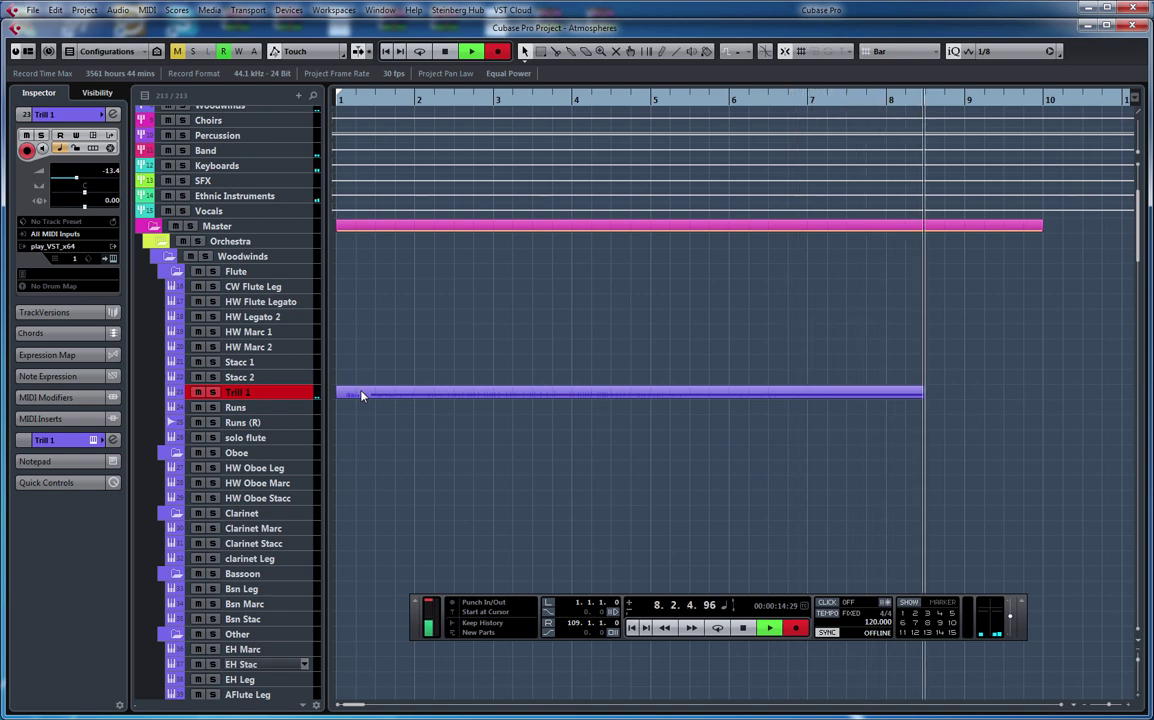
key("space")
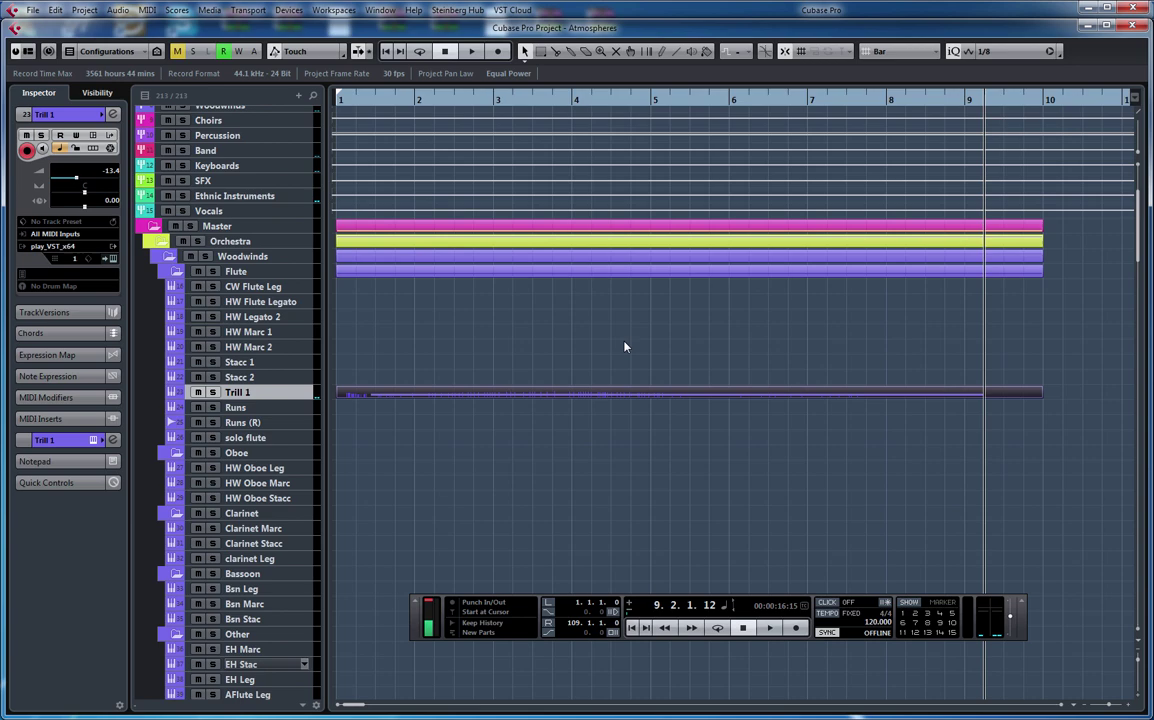
Delete the Trill 1 part's CC1 modulation data in the Key Editor.
double_click(678, 395)
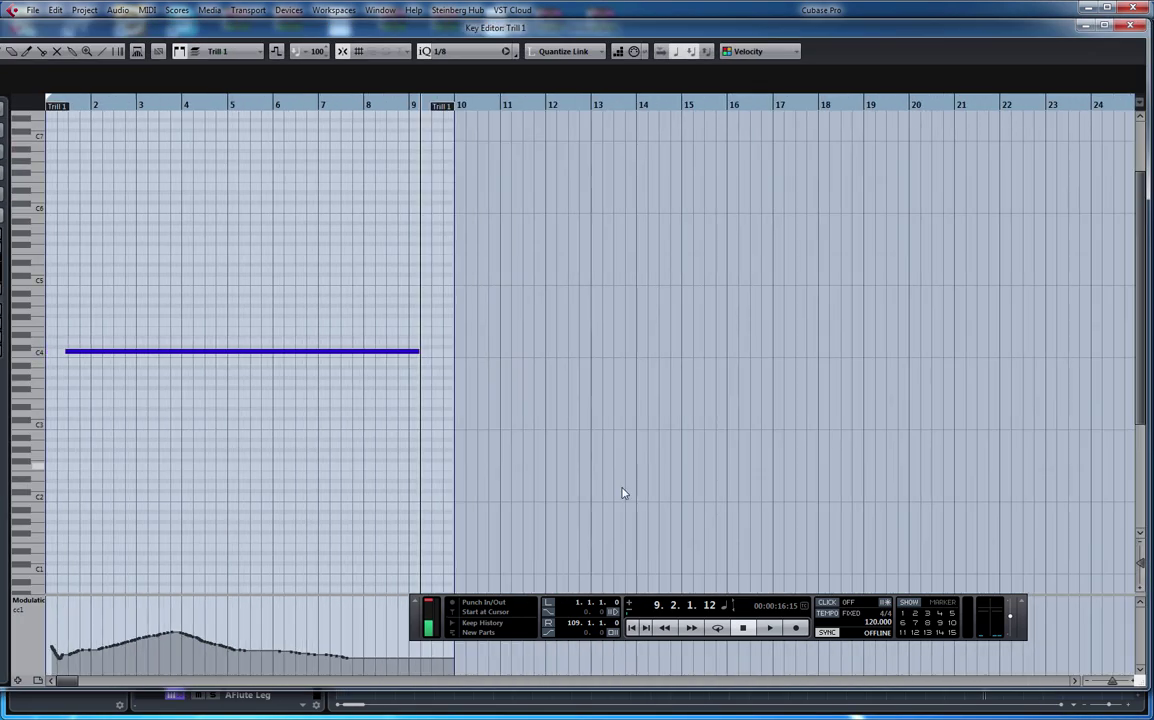
mouse_move(55, 628)
left_mouse_down()
mouse_move(250, 677)
mouse_move(361, 675)
mouse_move(339, 675)
mouse_move(345, 662)
mouse_move(38, 667)
left_mouse_up()
key("Delete")
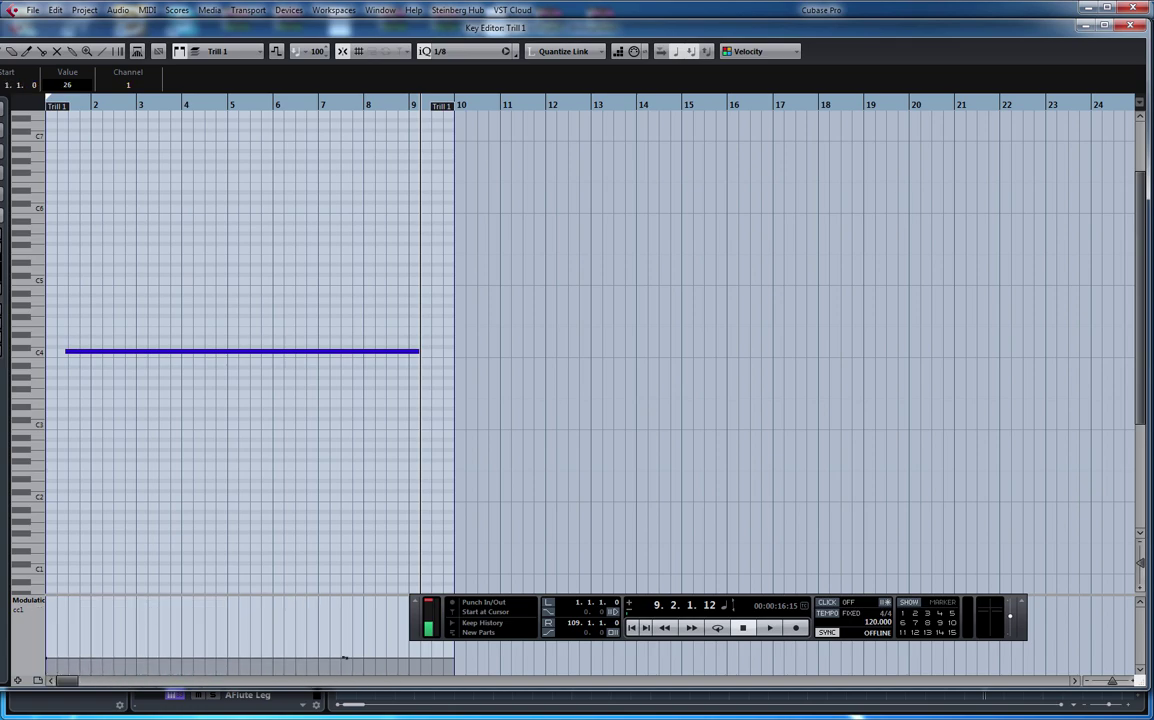
left_click(1131, 27)
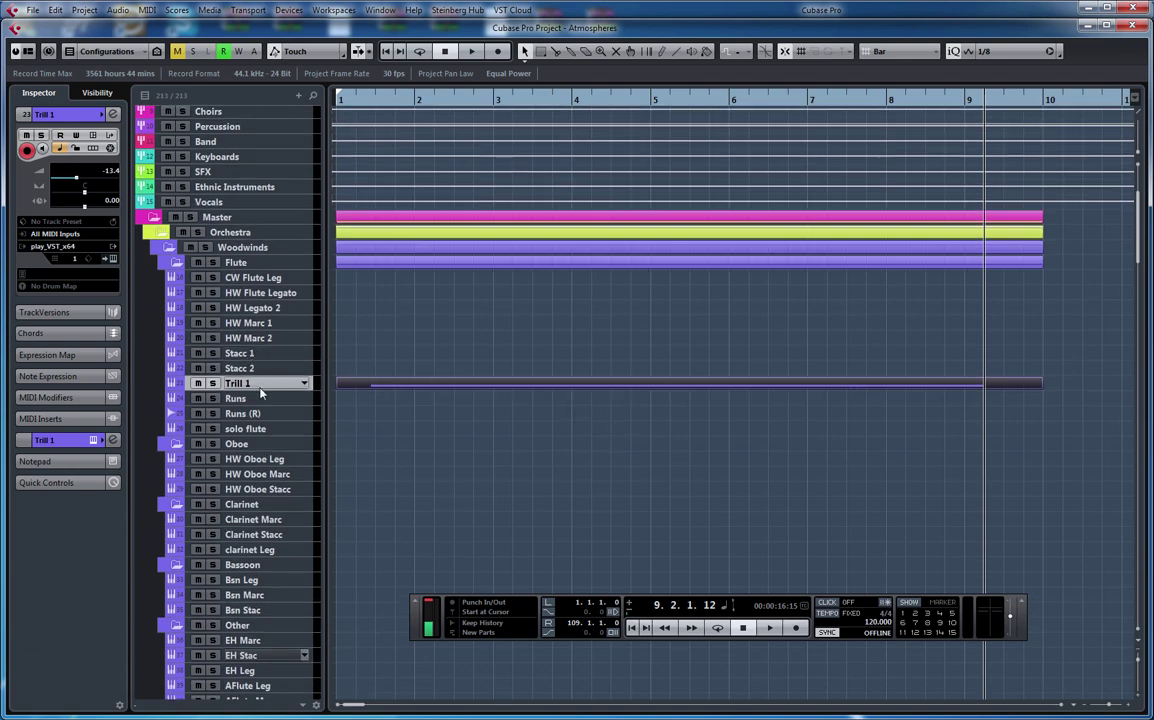
Render the Trill 1 part in place to a new Trill 1 (R) audio track.
right_click(379, 390)
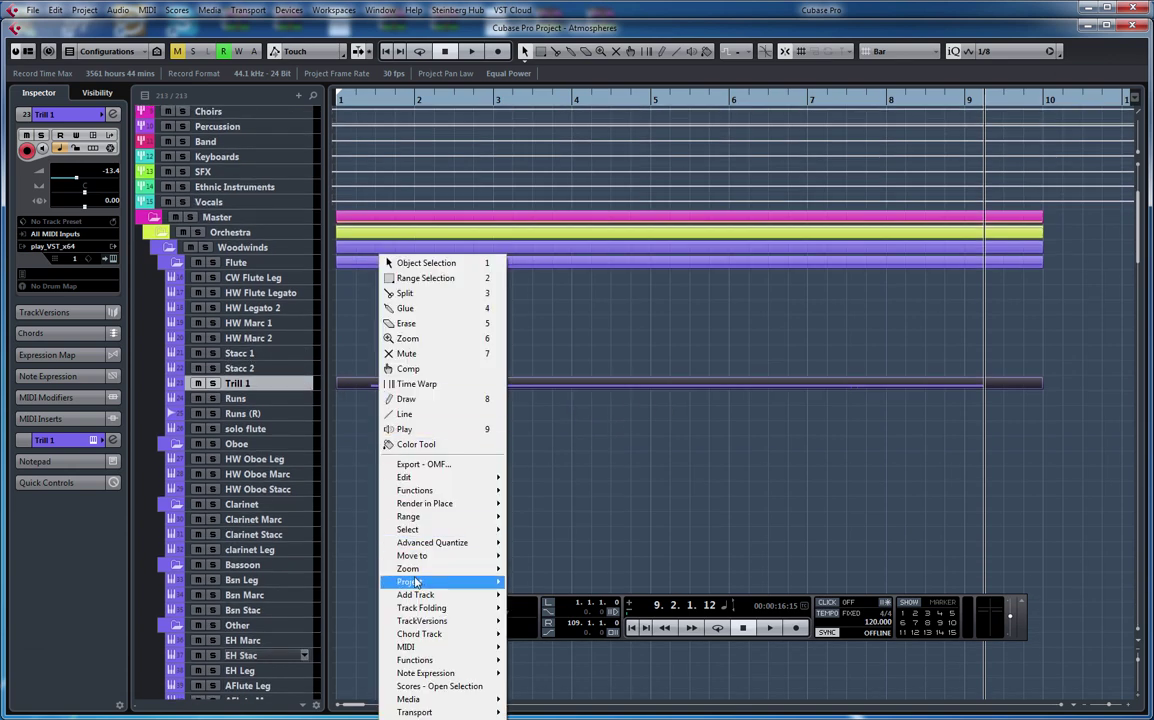
mouse_move(431, 587)
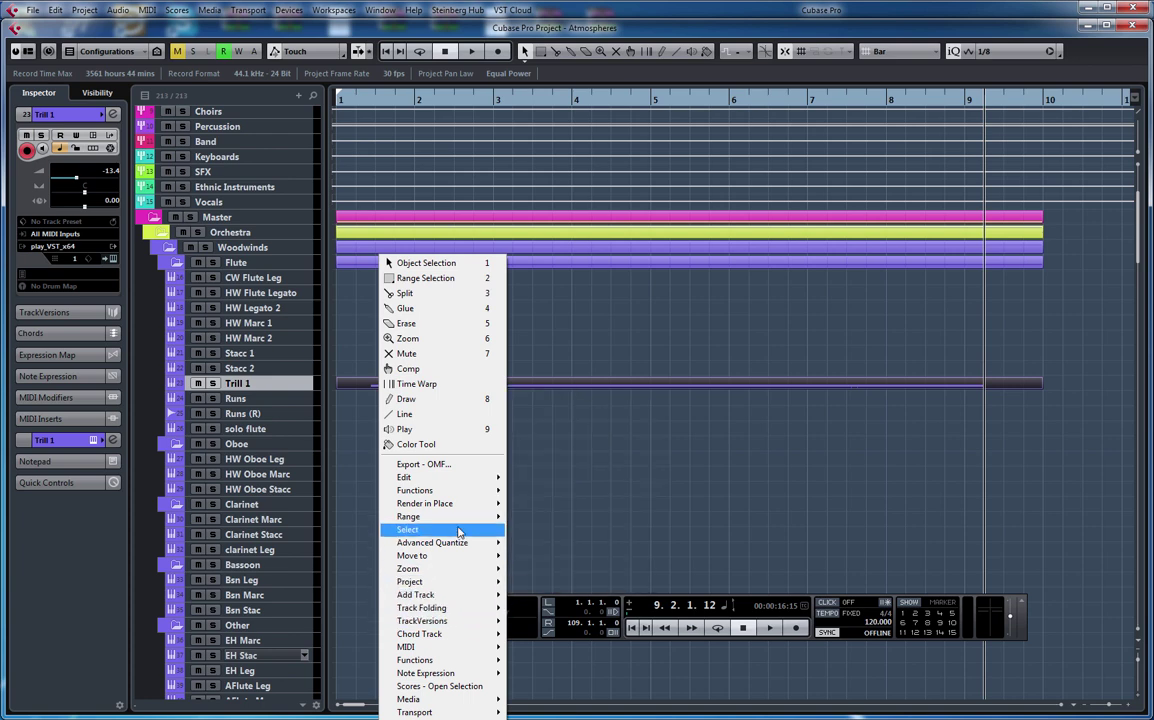
mouse_move(486, 508)
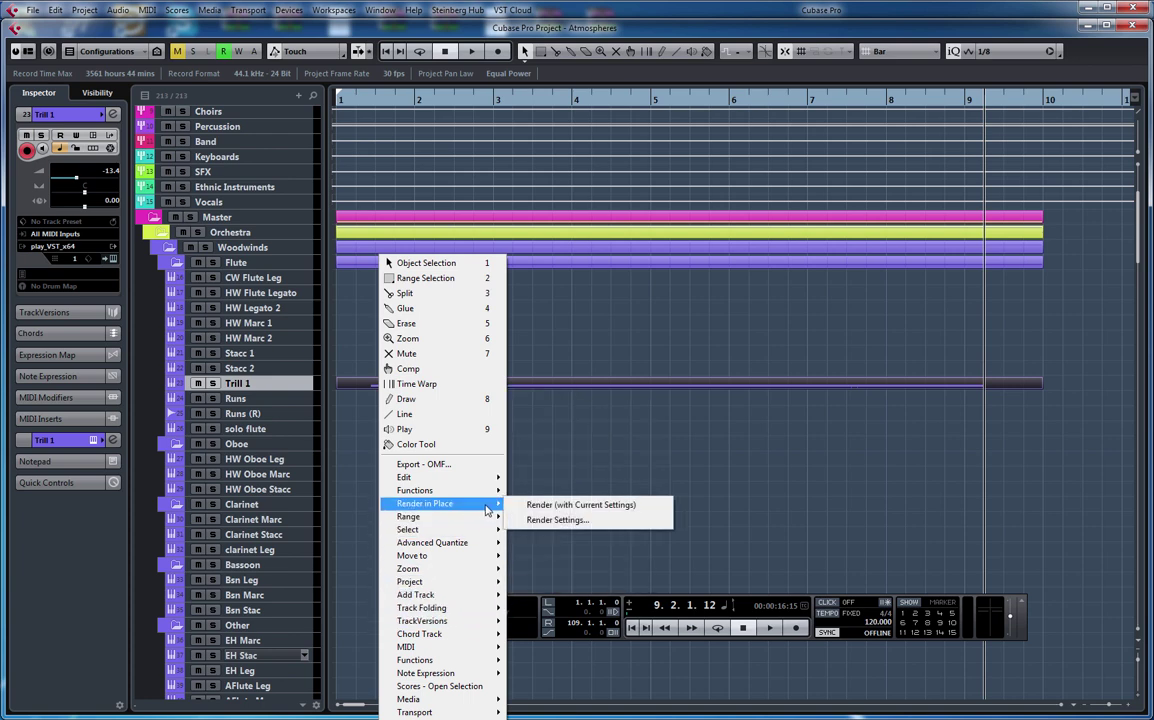
left_click(552, 507)
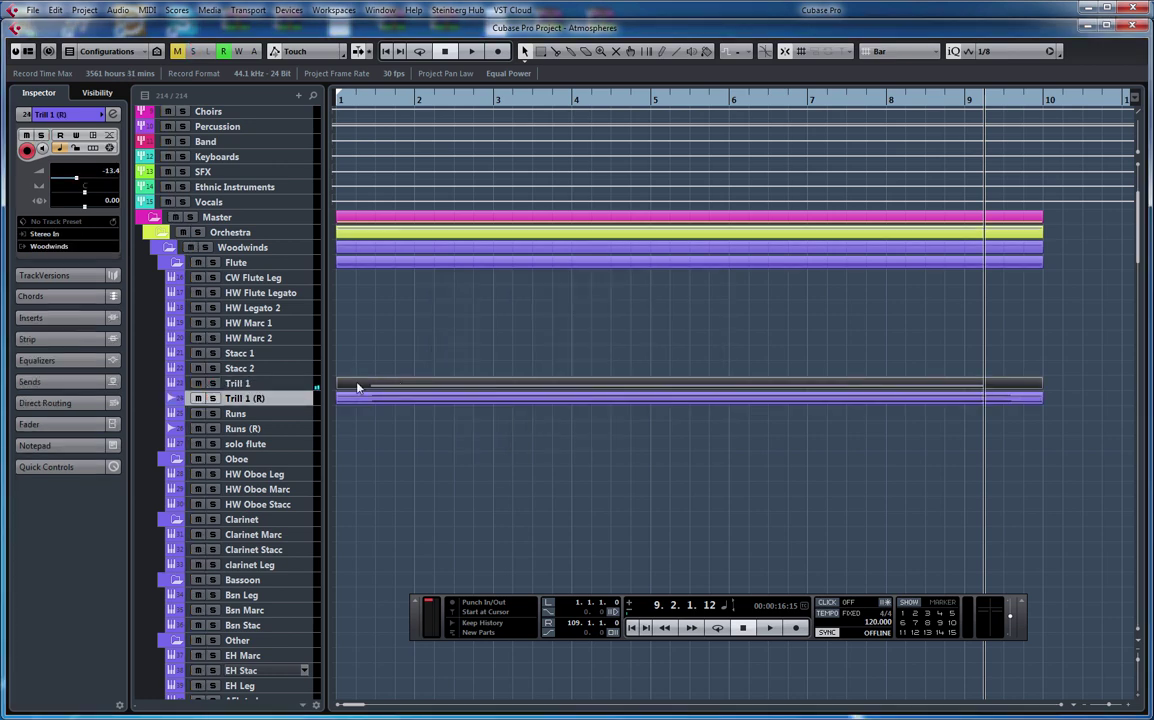
left_click(380, 398)
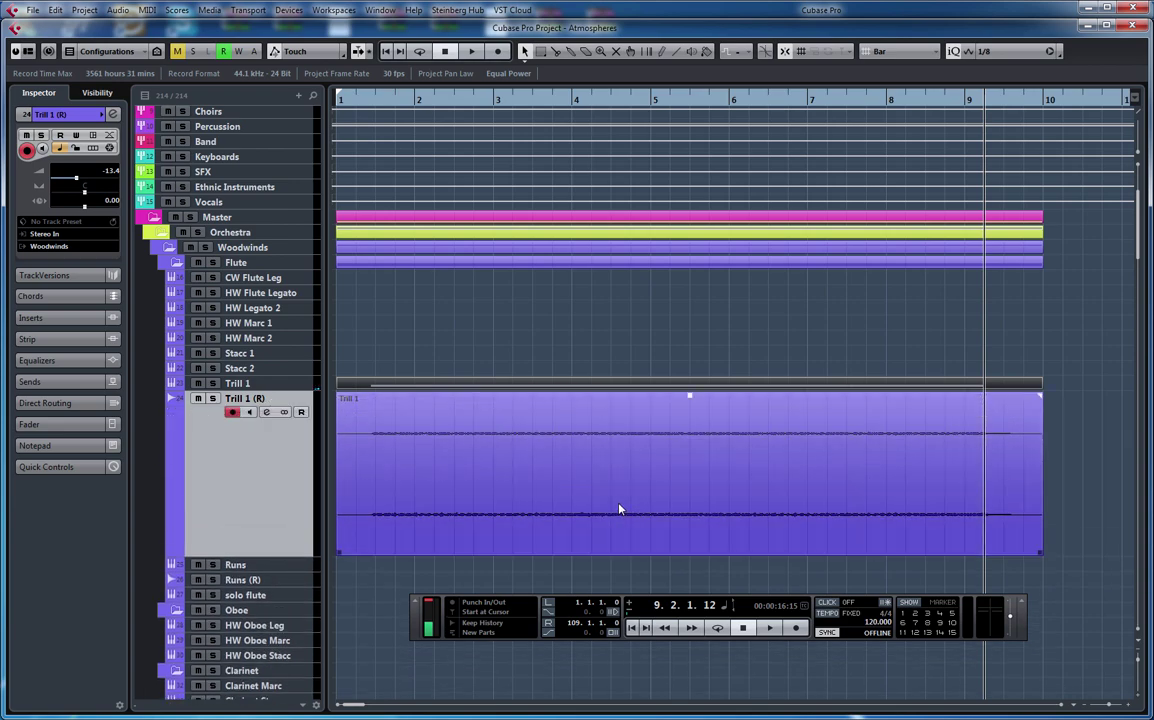
Reverse the rendered Trill 1 audio event with Process > Reverse.
right_click(513, 497)
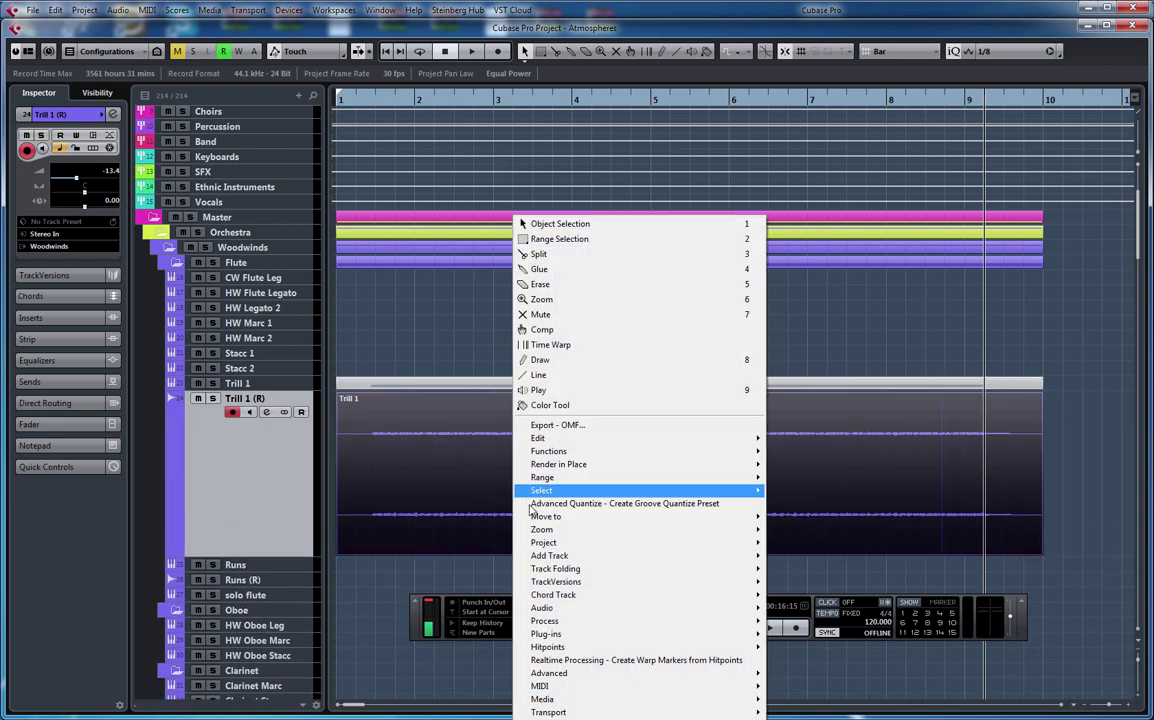
mouse_move(578, 622)
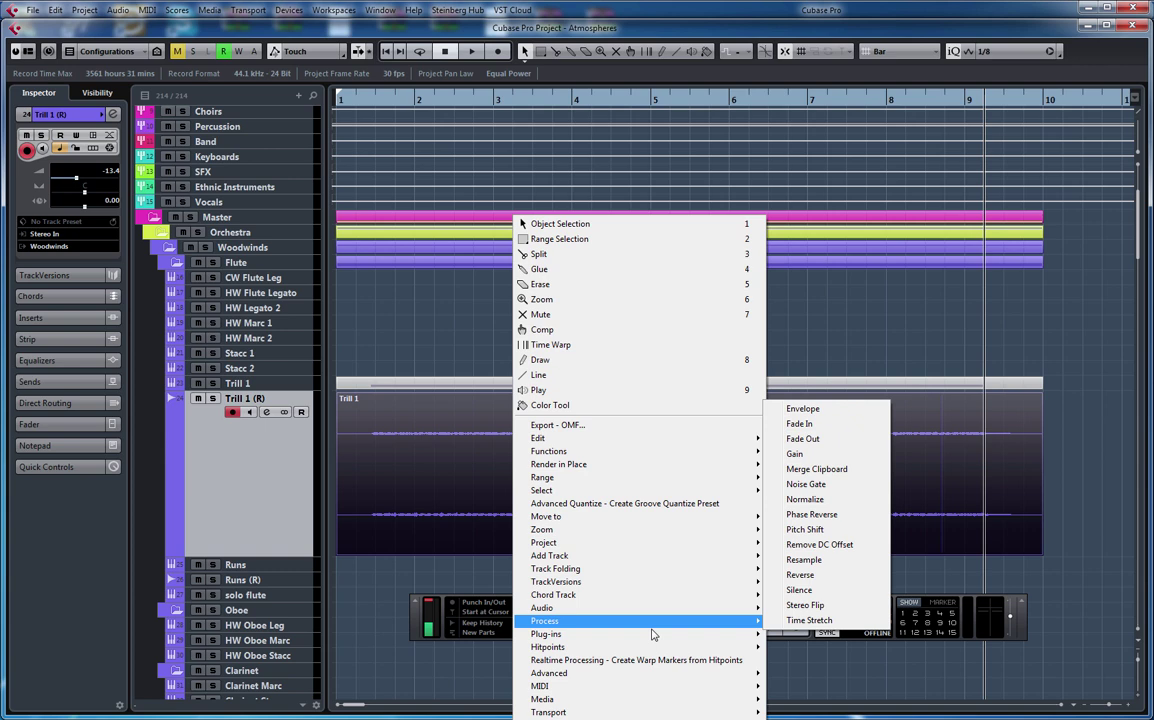
left_click(800, 590)
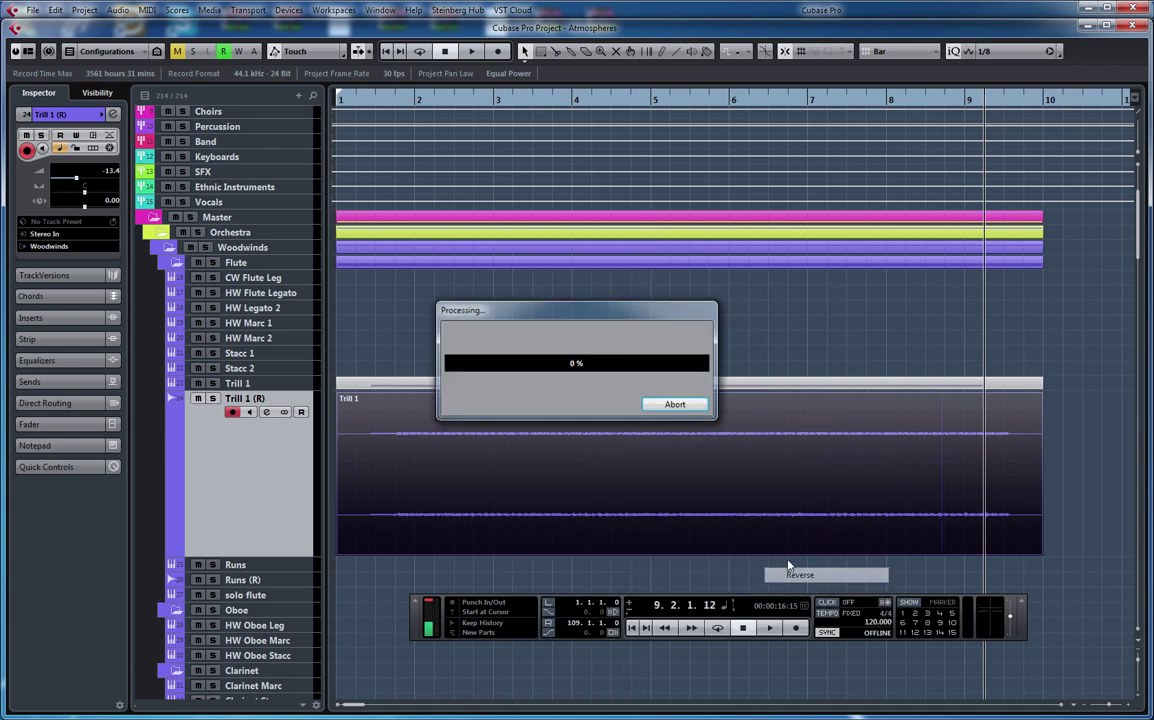
Audition the reversed trill with Trill 1 (R) soloed, then return to bar 1.
key("space")
left_click(212, 398)
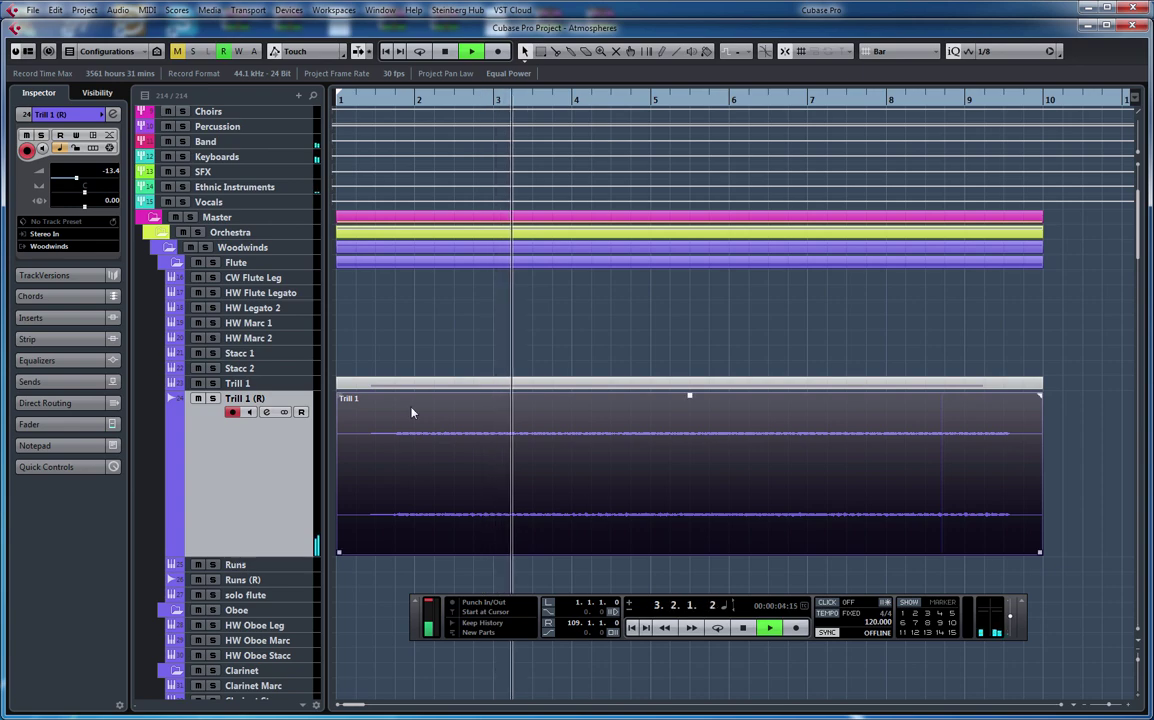
left_click(212, 398)
left_click(633, 628)
left_click(113, 114)
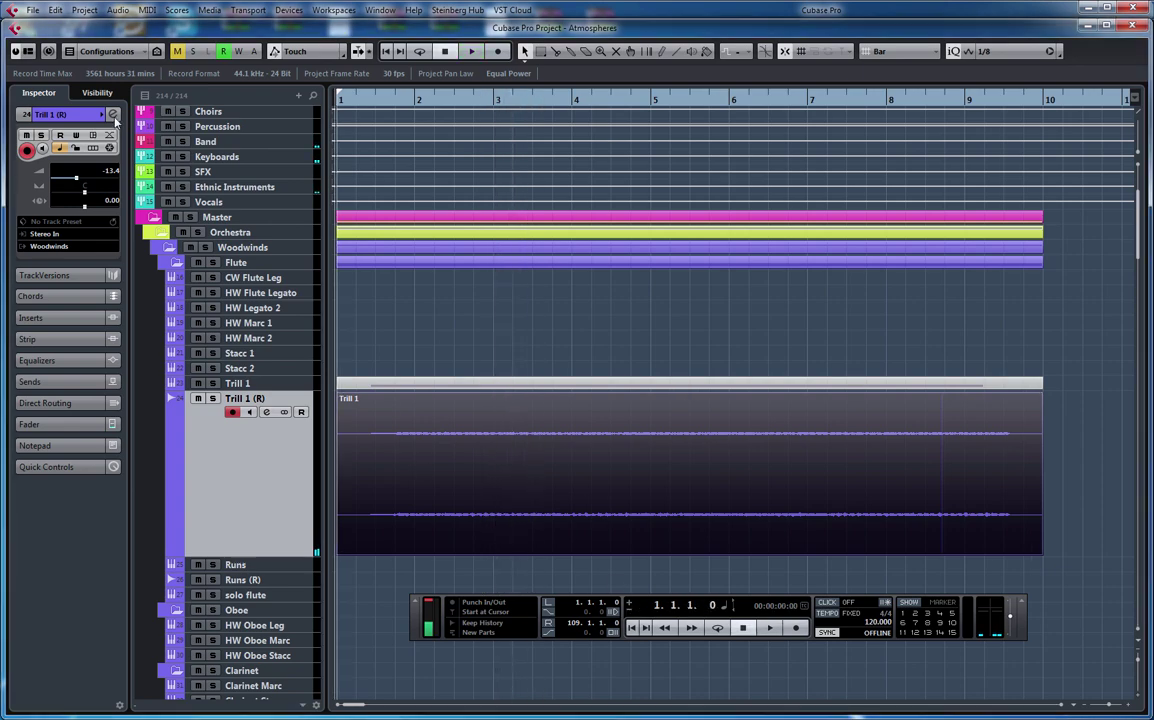
Insert ValhallaRoom on Trill 1 (R) with 0 ms predelay, 100% depth and about 66.5 s decay.
left_click(398, 198)
scroll(421, 400, "down", 7)
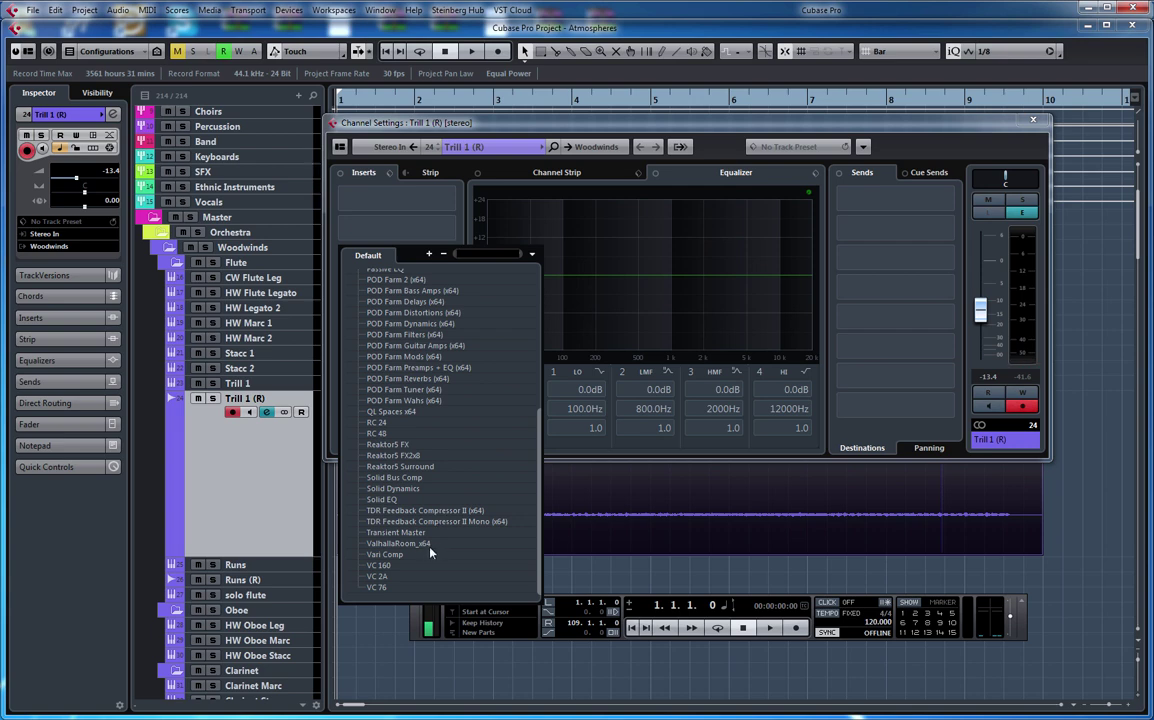
left_click(424, 545)
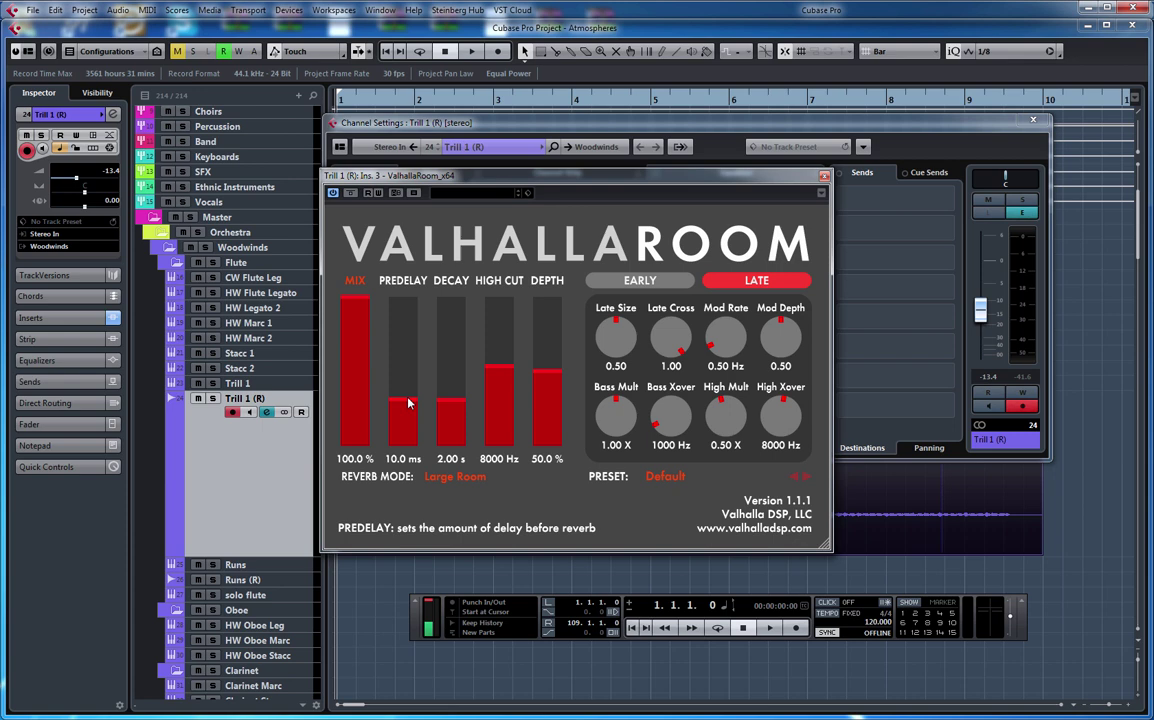
left_click_drag(401, 373, 403, 470)
left_click_drag(450, 400, 500, 298)
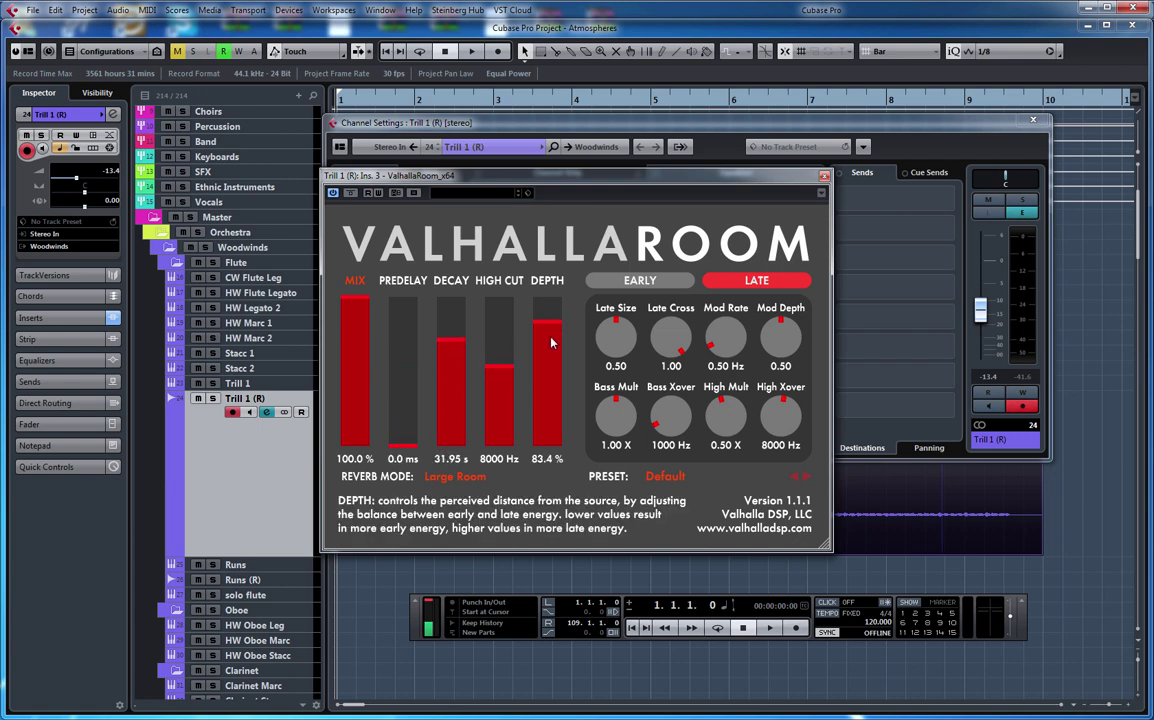
key("space")
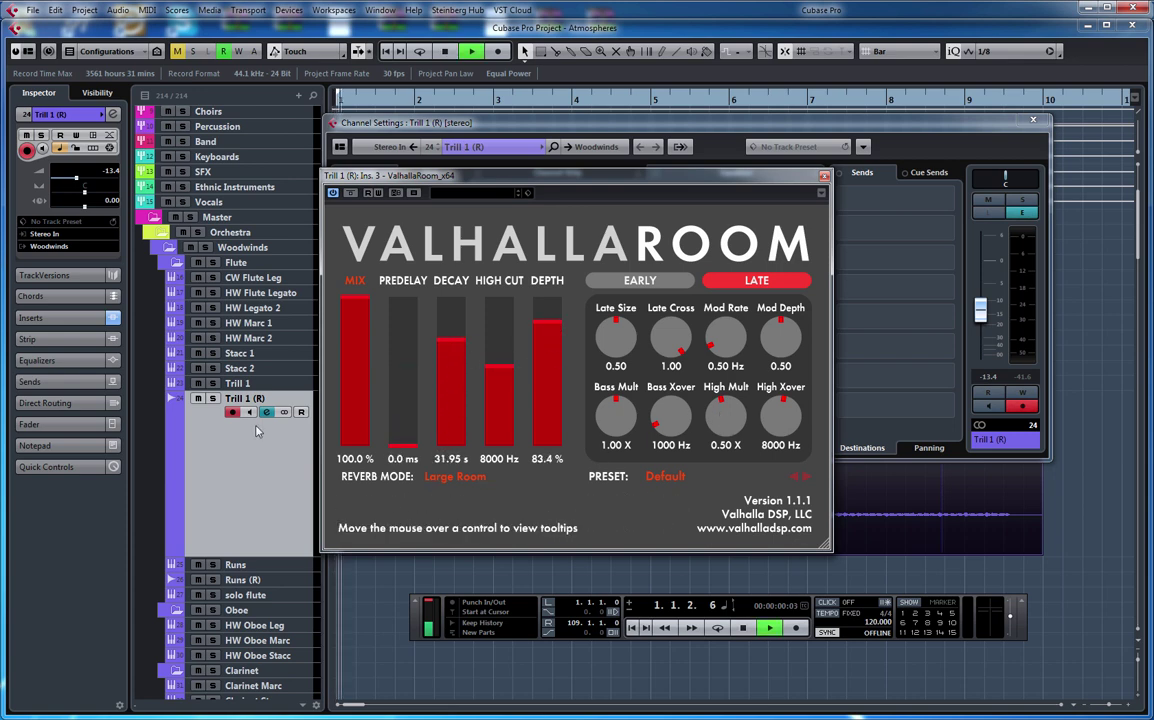
left_click(213, 399)
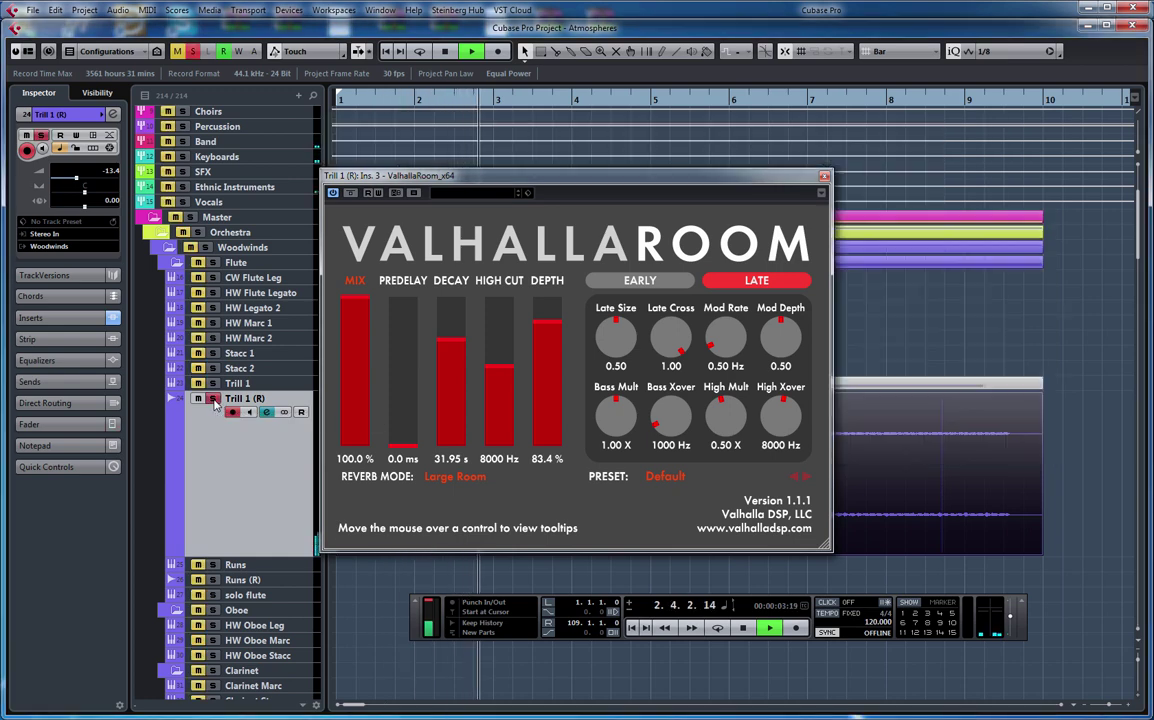
left_click_drag(547, 322, 547, 295)
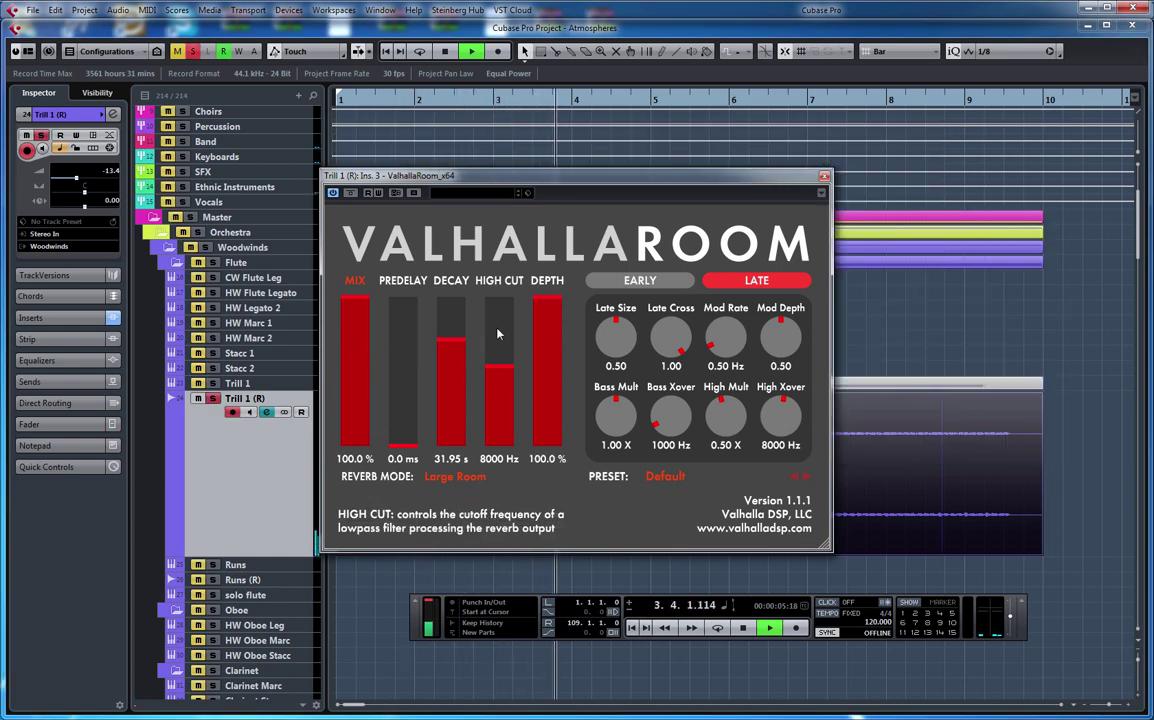
left_click_drag(451, 342, 459, 320)
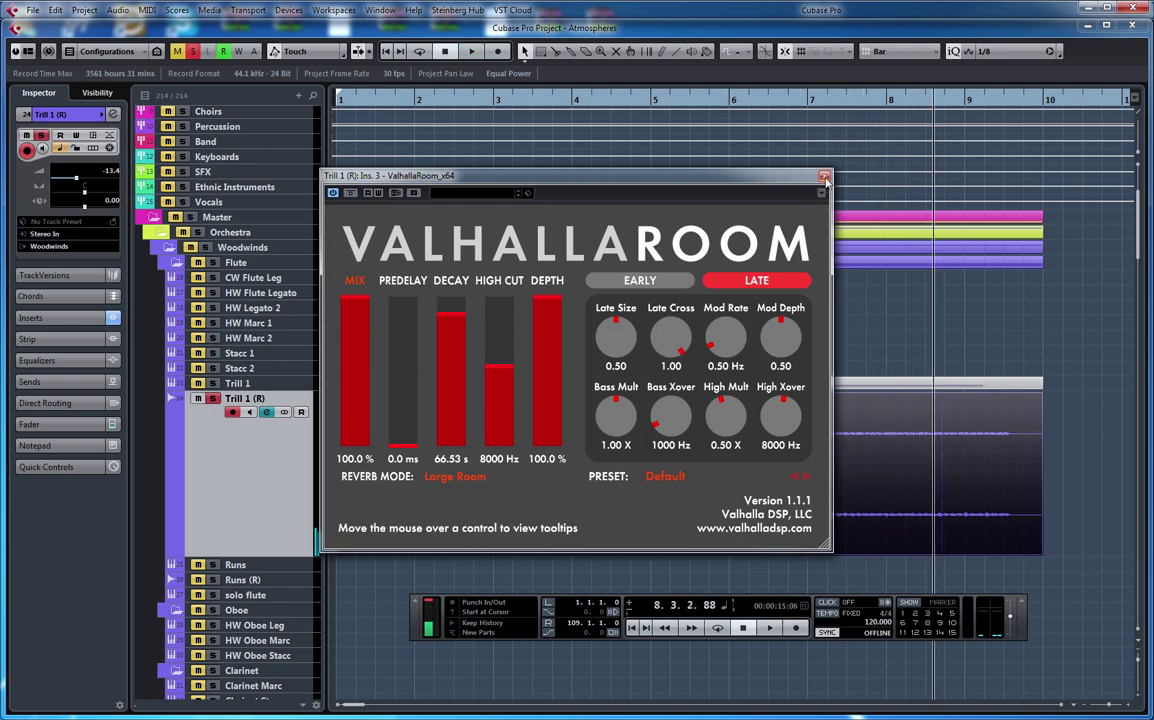
Compare the reverb against bypass during playback, leaving it enabled, and close the plug-in window.
key("space")
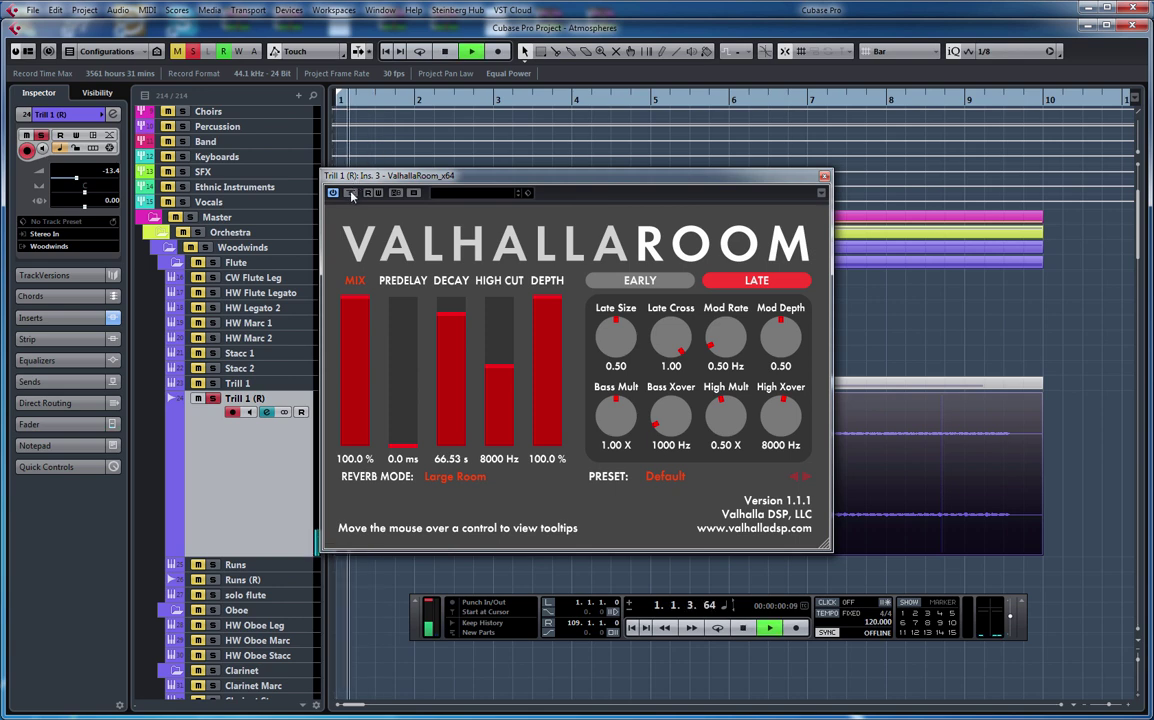
left_click(351, 194)
left_click(351, 194)
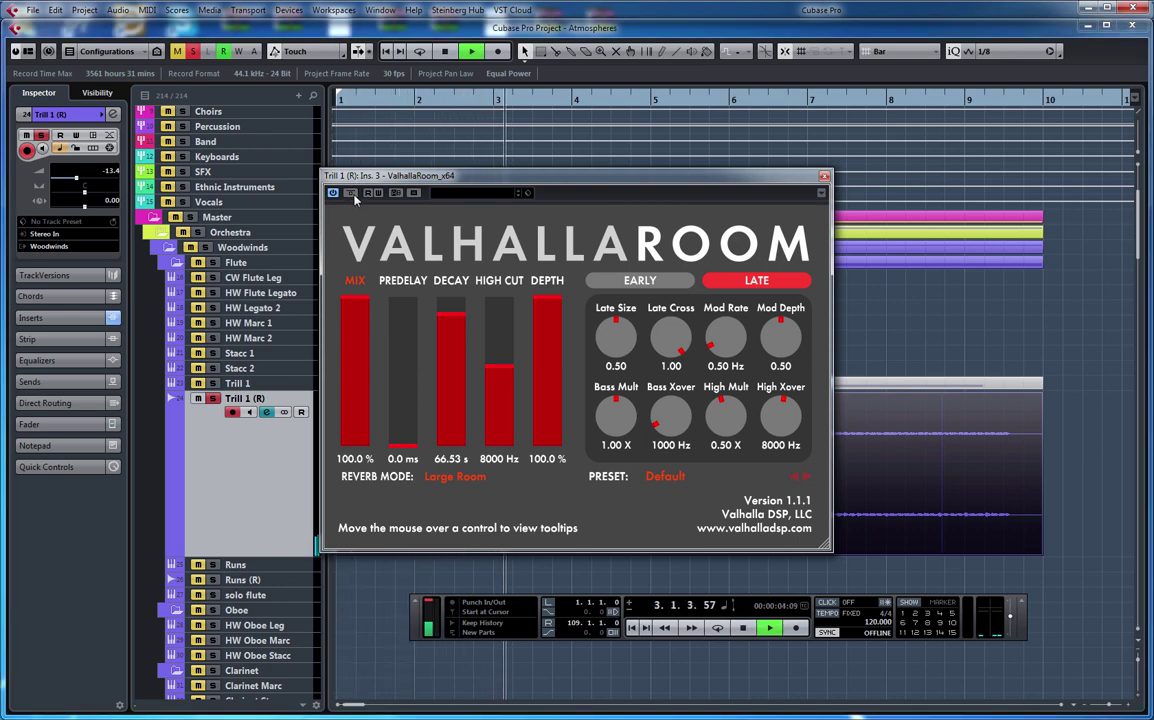
left_click(351, 194)
left_click(351, 194)
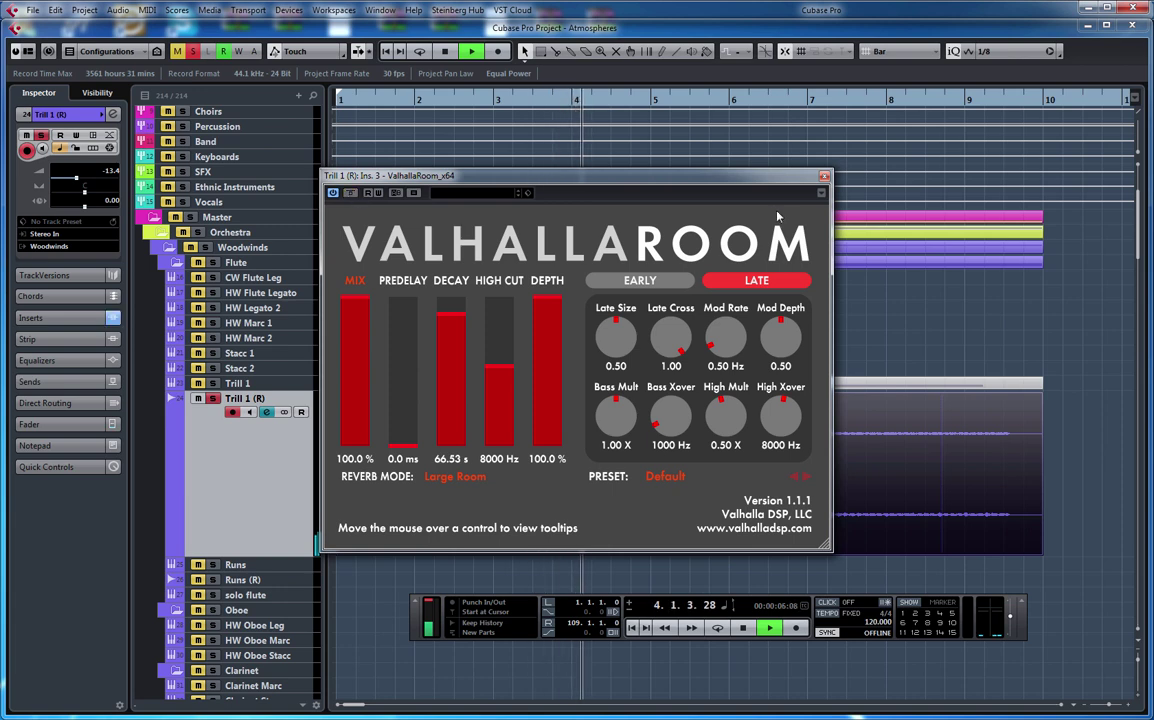
left_click(823, 178)
Duplicate the Trill 1 (R) track.
scroll(400, 430, "down", 3)
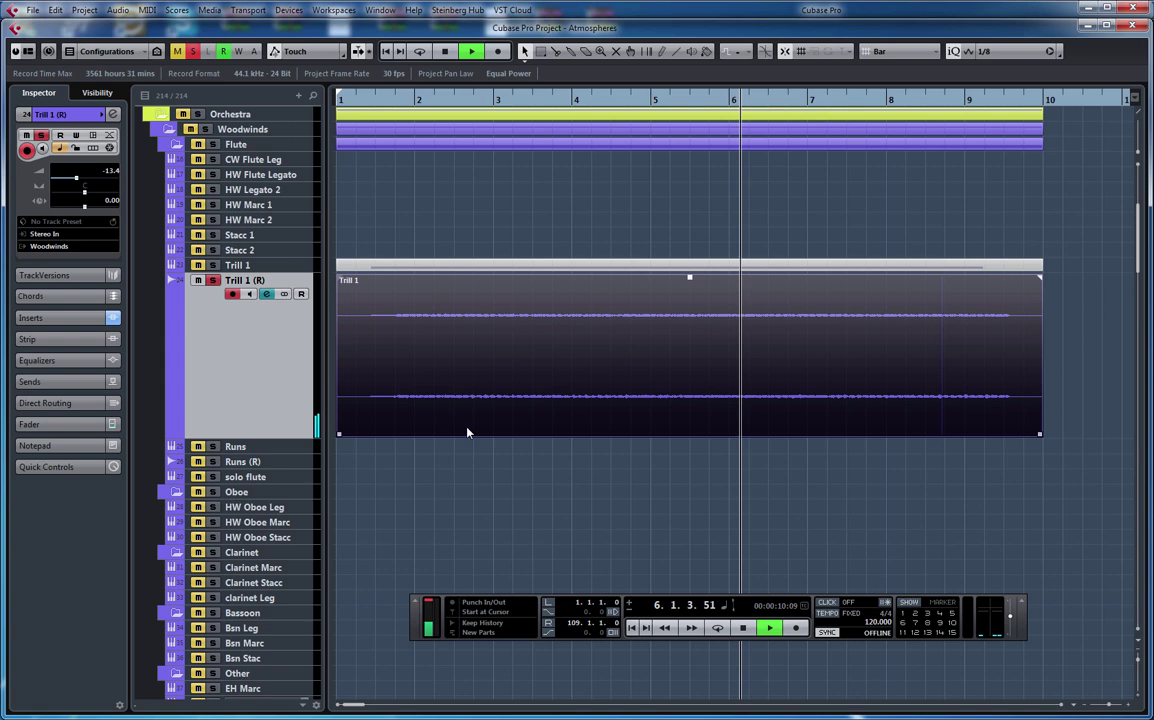
right_click(289, 353)
left_click(322, 405)
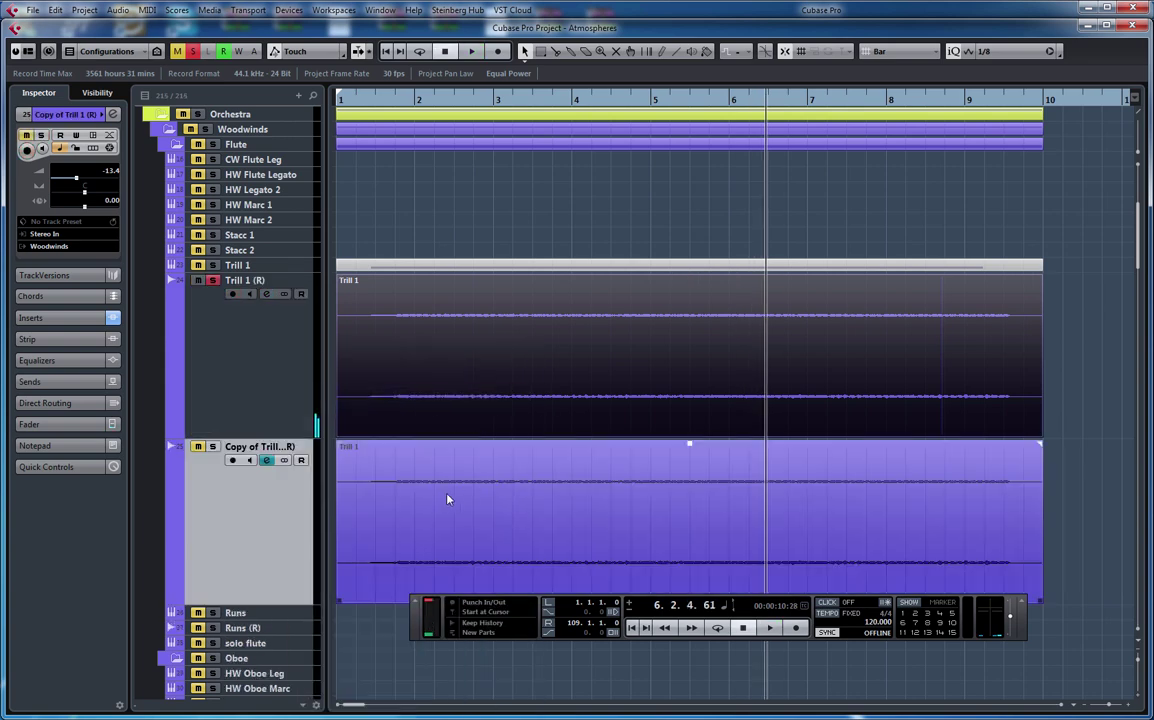
Pitch-shift the copied Trill 1-01 event down 12 semitones (Transpose -12).
right_click(433, 480)
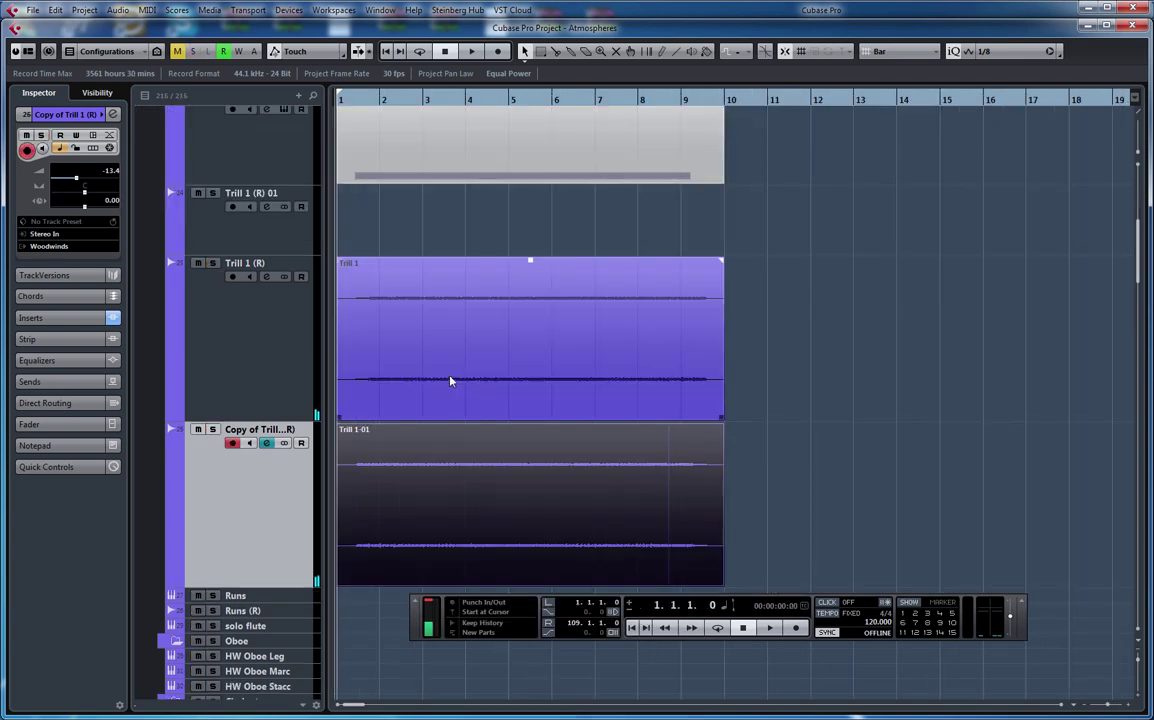
right_click(440, 469)
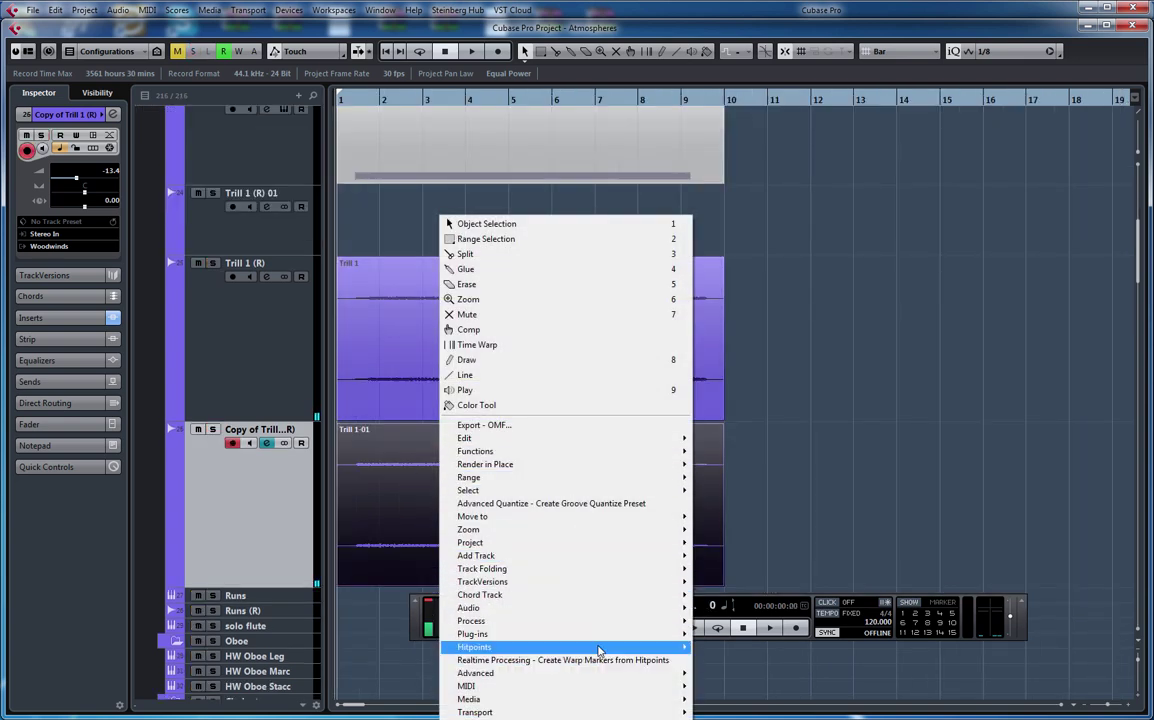
mouse_move(600, 622)
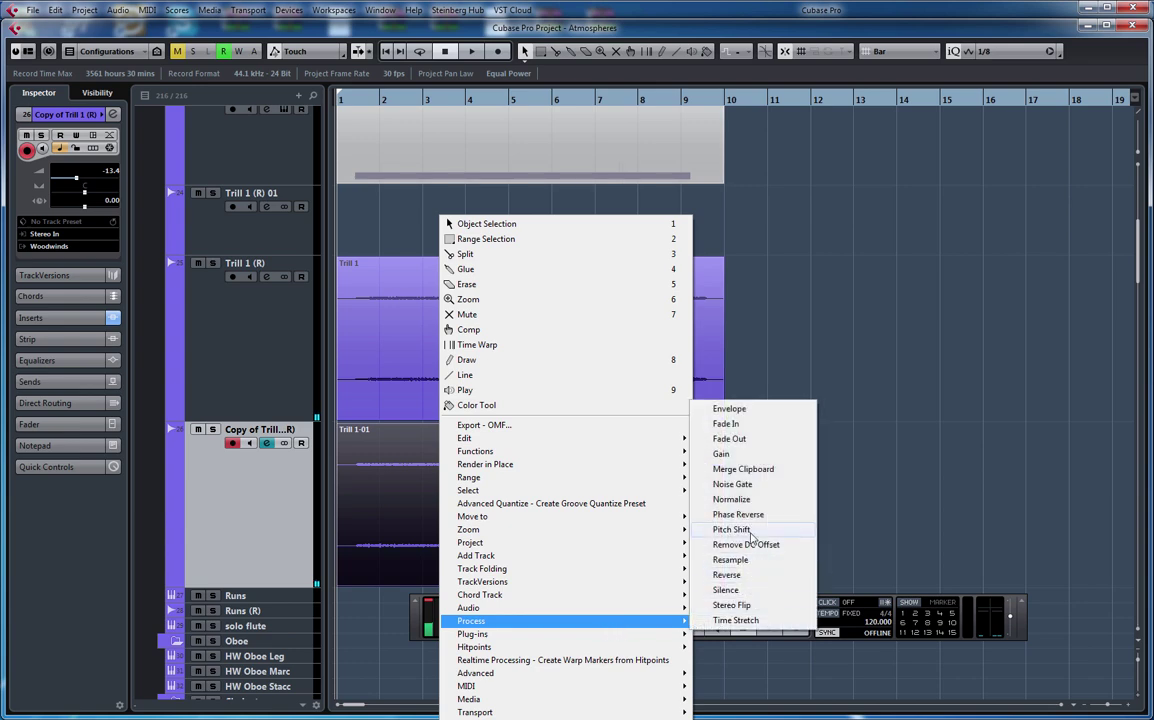
left_click(731, 529)
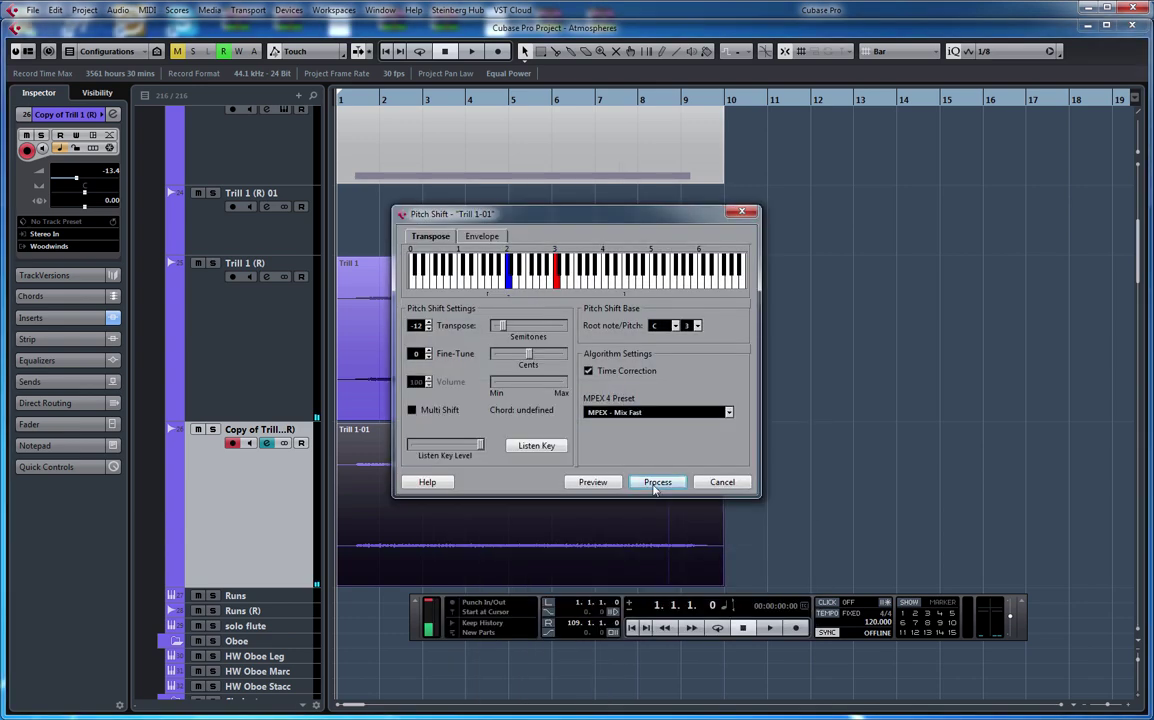
left_click(658, 482)
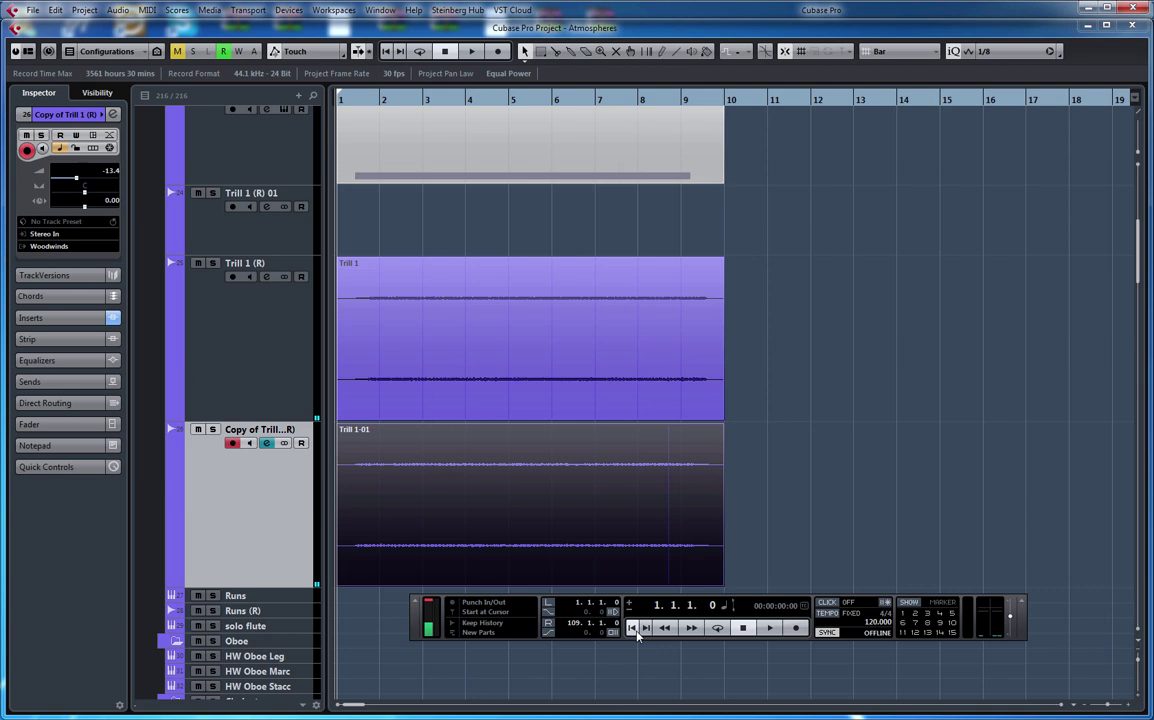
key("space")
left_click(212, 262)
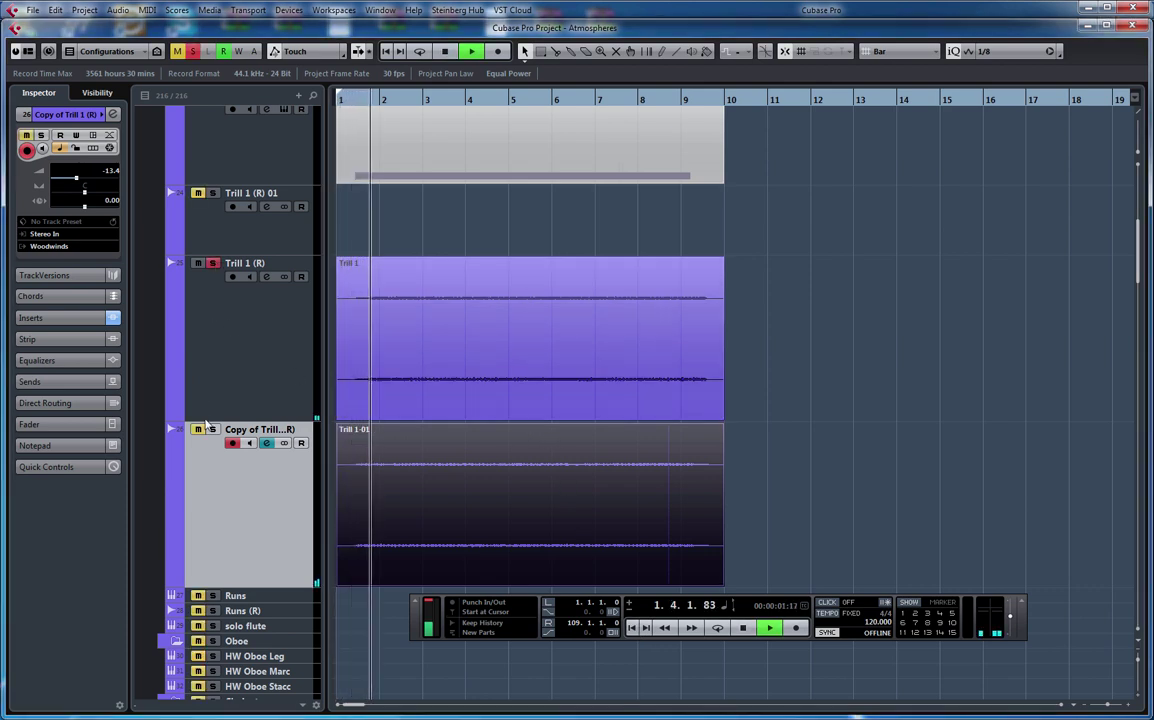
left_click_drag(529, 428, 530, 432)
left_click_drag(529, 259, 530, 282)
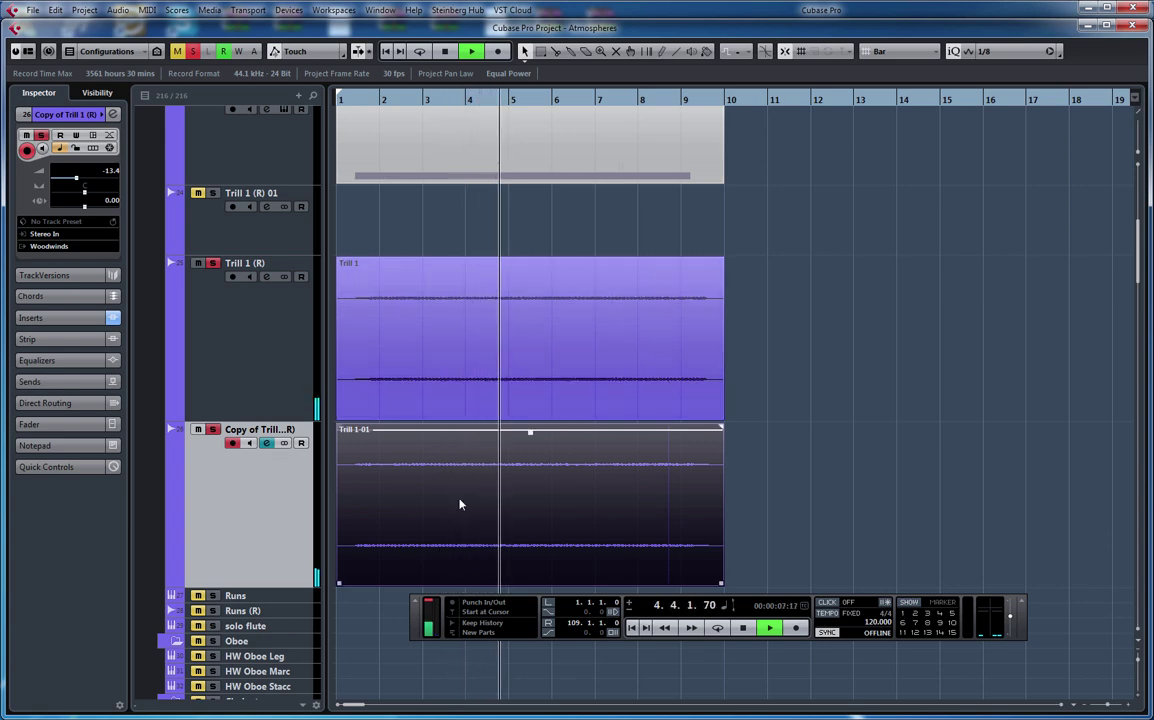
key("ctrl+z")
key("space")
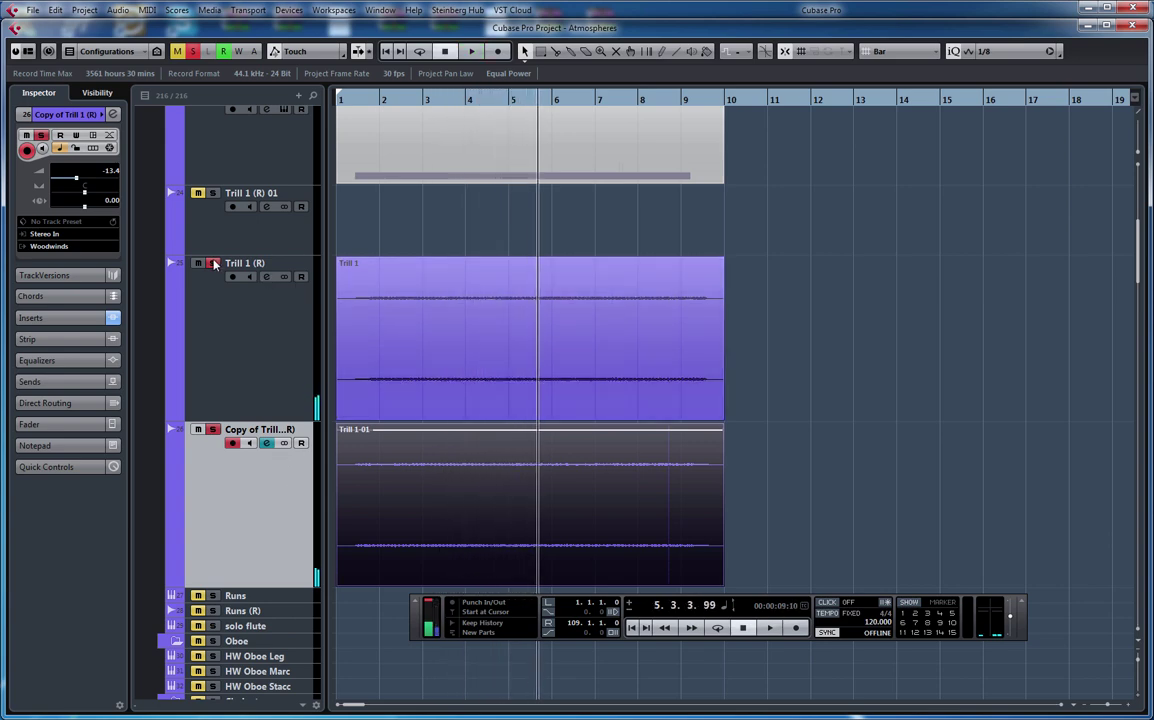
left_click(213, 430)
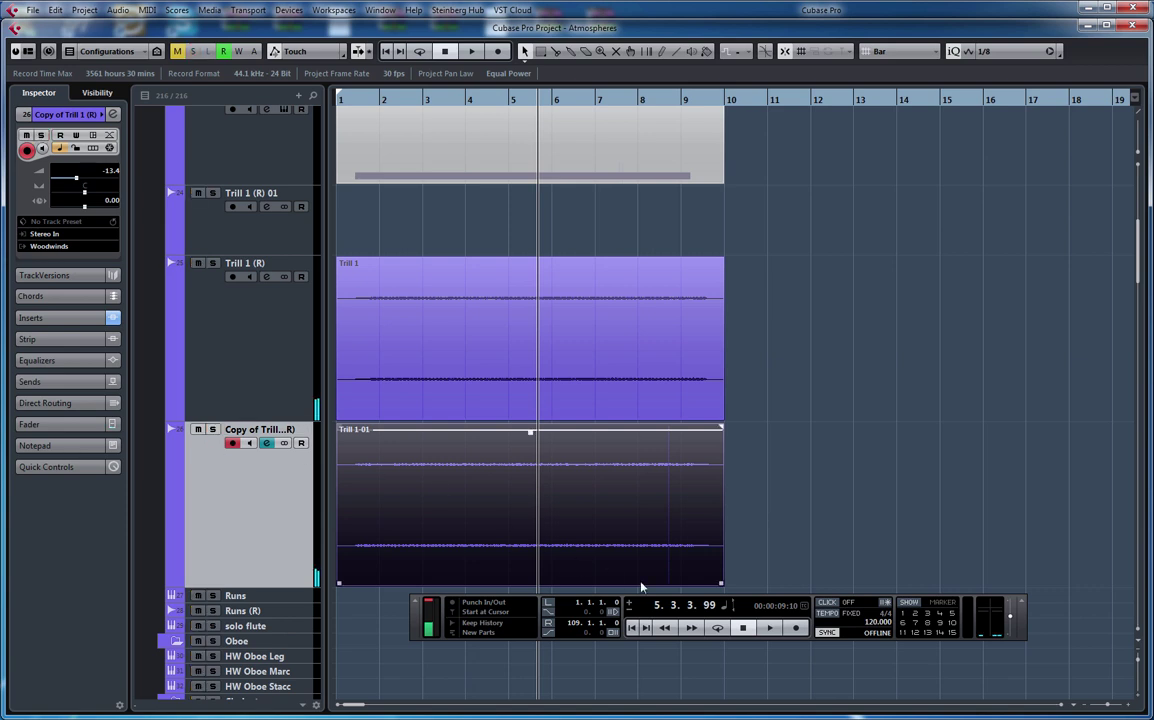
left_click(636, 628)
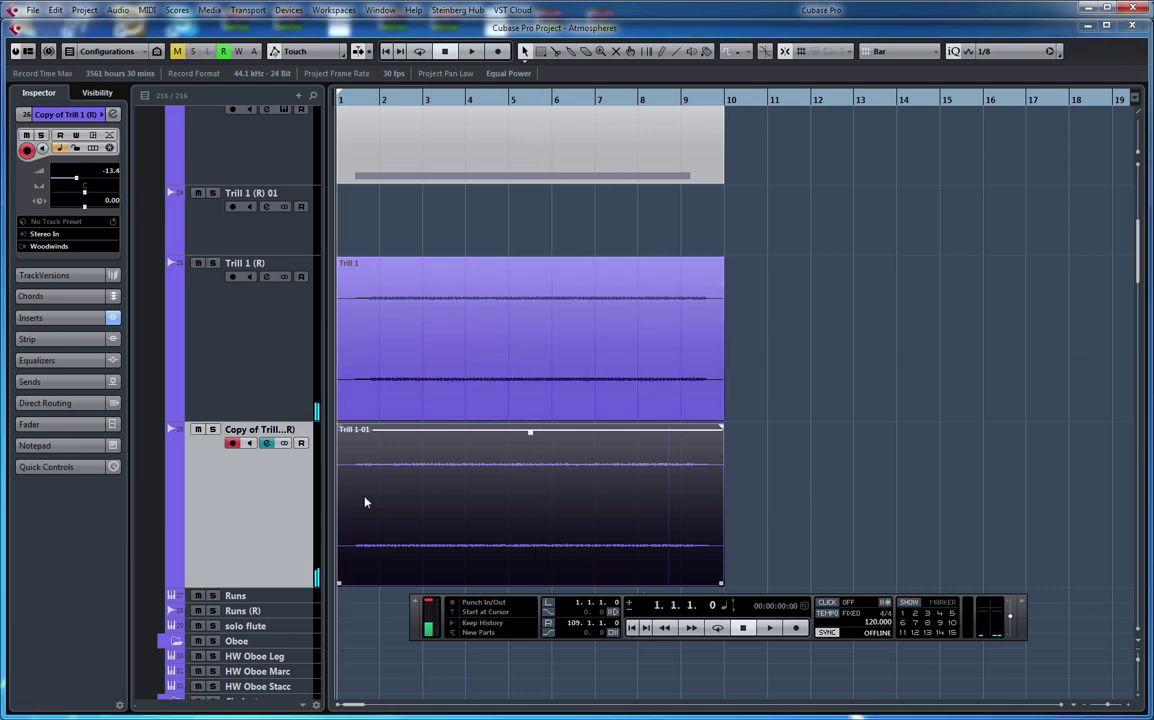
mouse_move(341, 428)
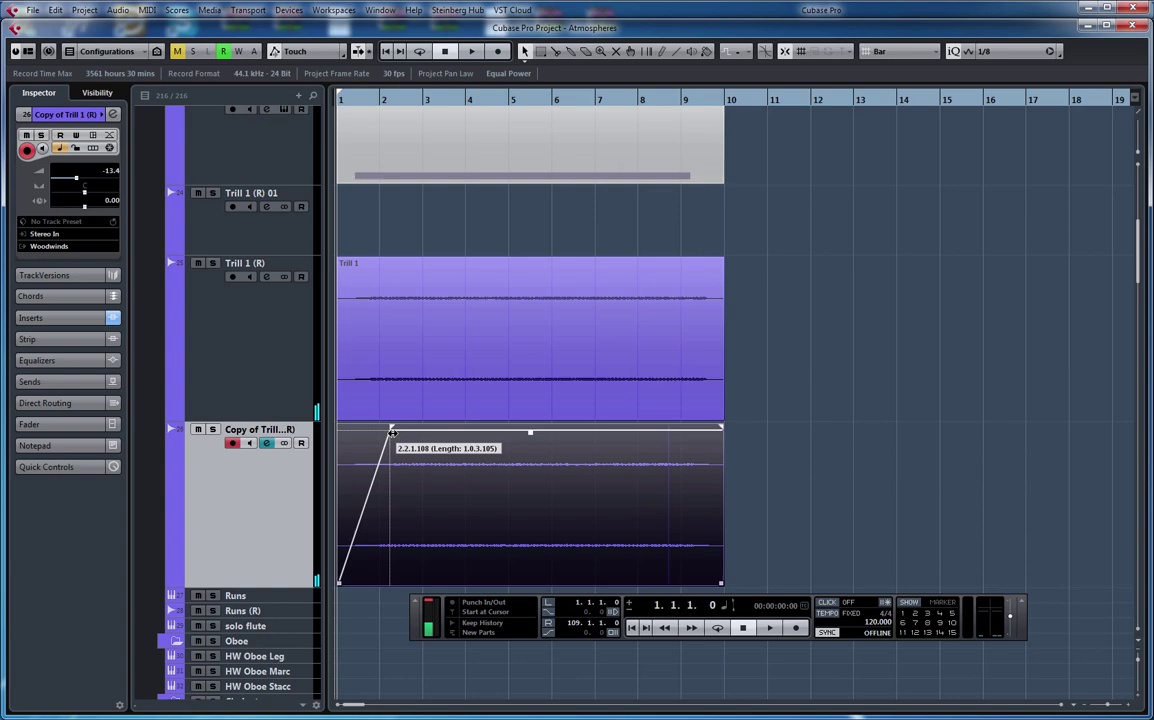
Fade in Trill 1-01 over about one bar, then start playback.
left_click_drag(392, 432, 392, 430)
scroll(837, 304, "down", 15)
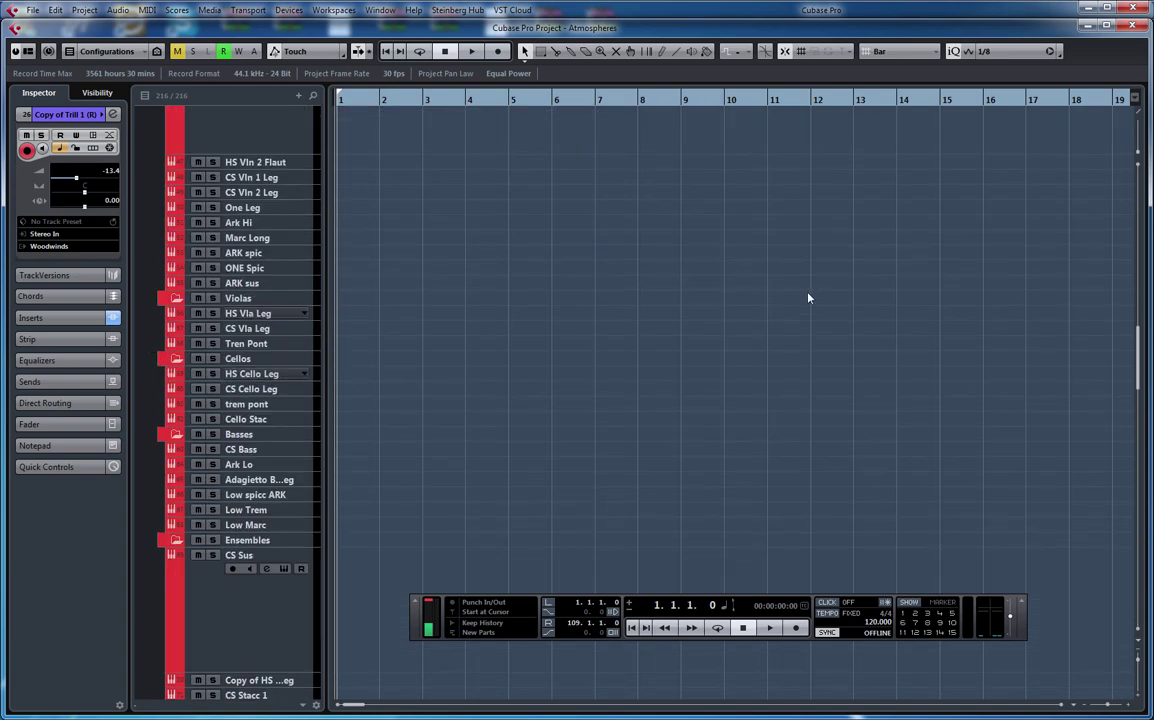
scroll(809, 298, "down", 15)
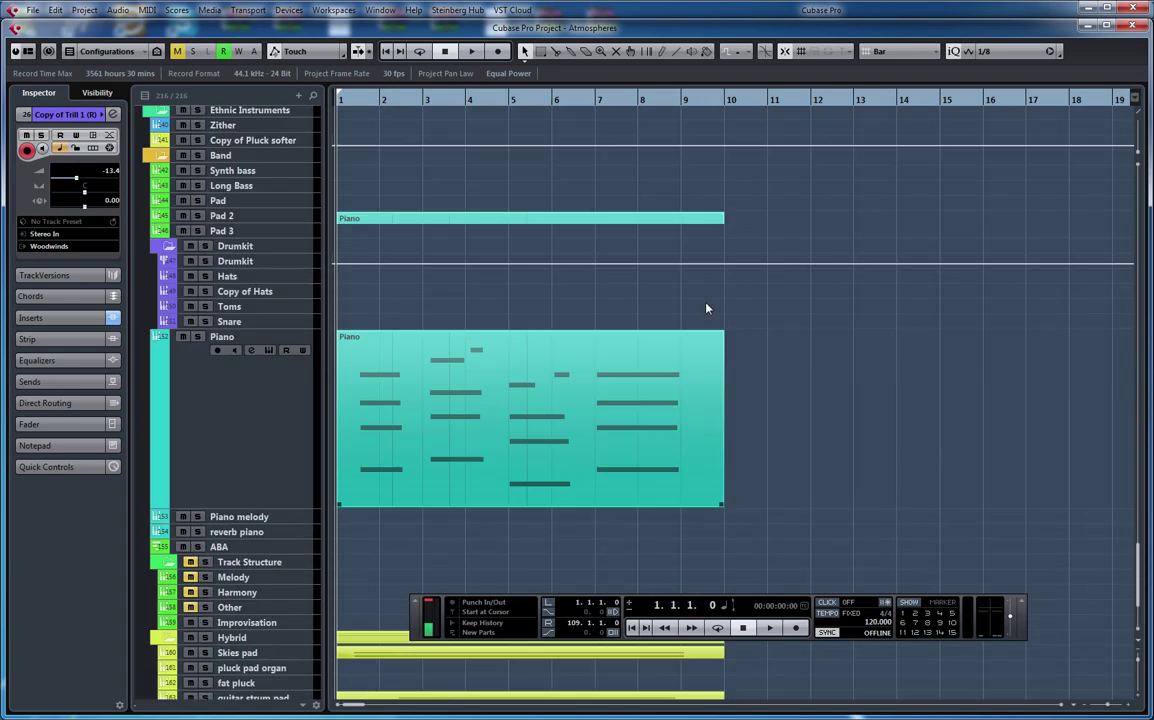
scroll(471, 458, "down", 5)
scroll(592, 382, "up", 2)
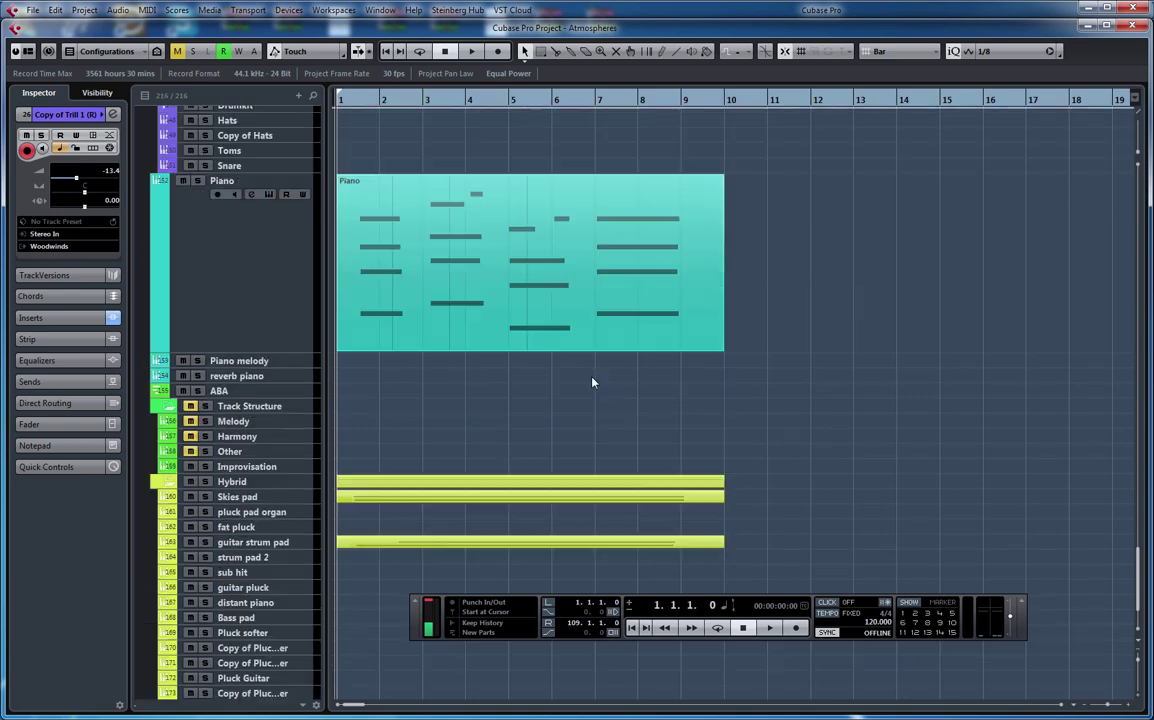
scroll(592, 384, "up", 5)
scroll(593, 386, "down", 4)
key("space")
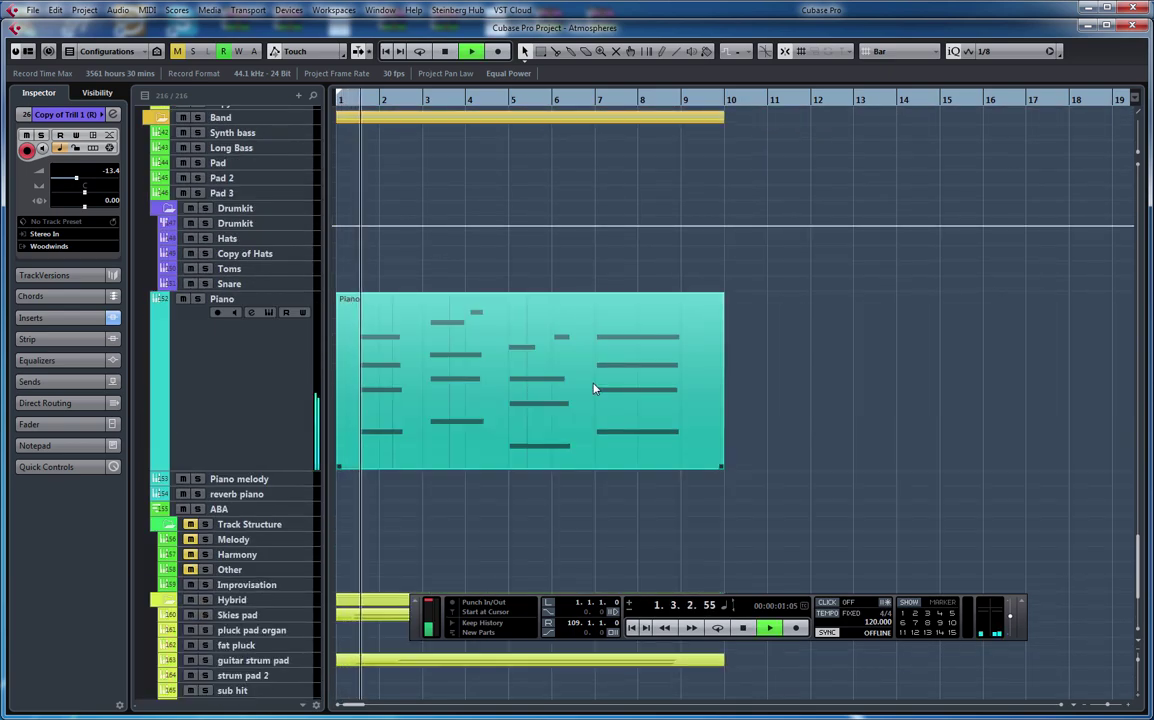
Lower the volume of both Trill 1 and Trill 1-01 events during playback, then select the Piano track.
scroll(590, 387, "up", 12)
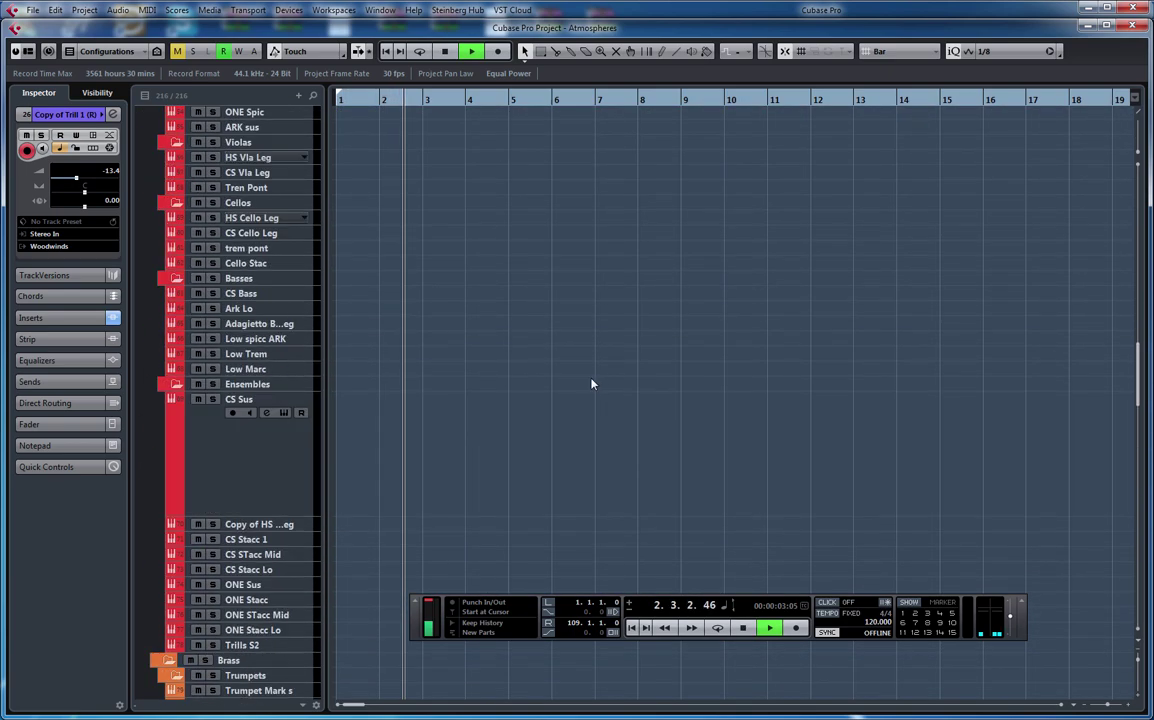
scroll(587, 386, "up", 10)
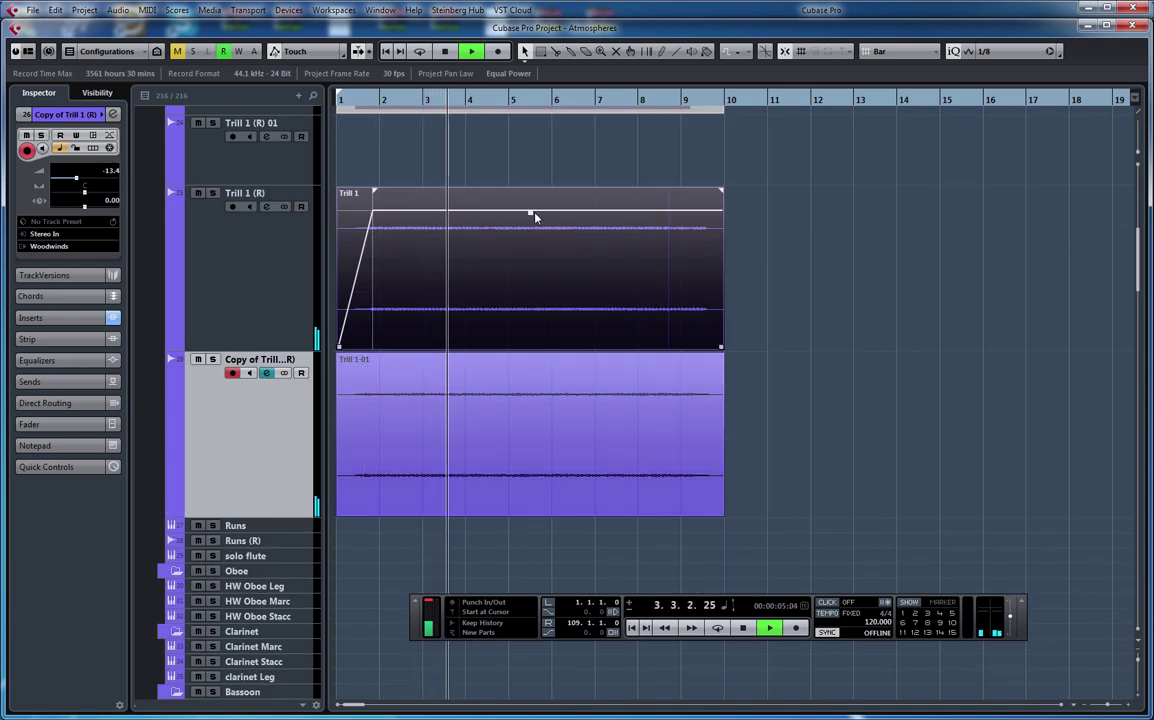
left_click_drag(530, 212, 530, 248)
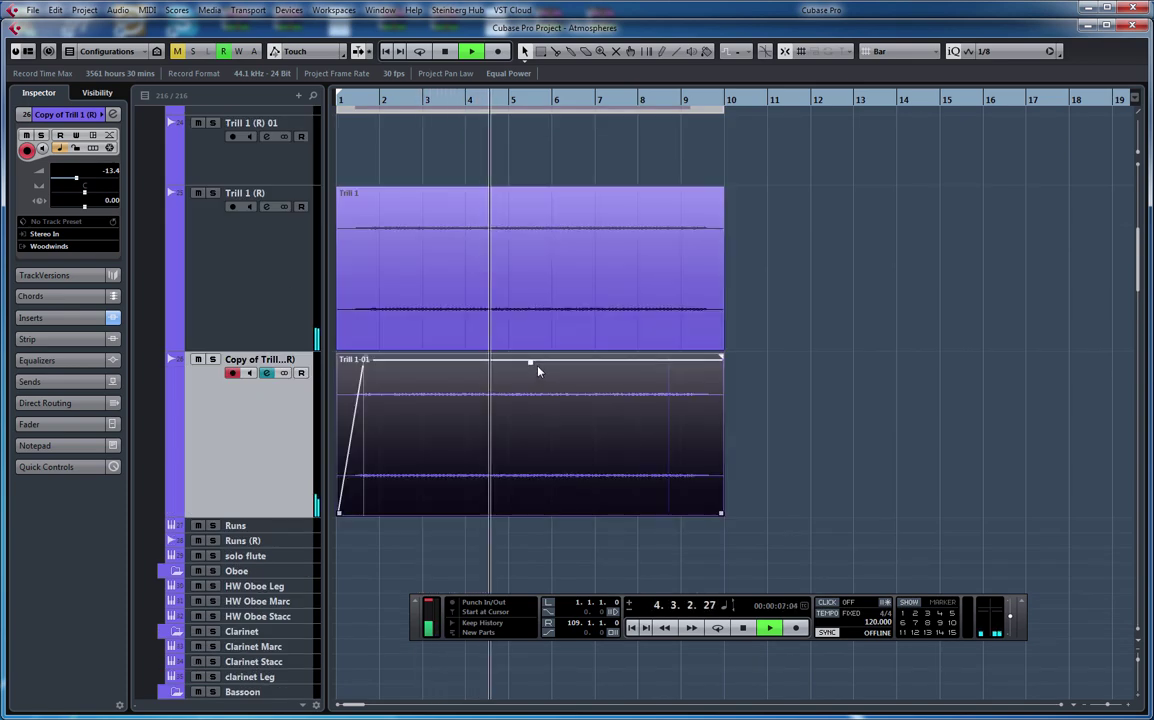
left_click_drag(530, 371, 530, 397)
left_click(533, 264)
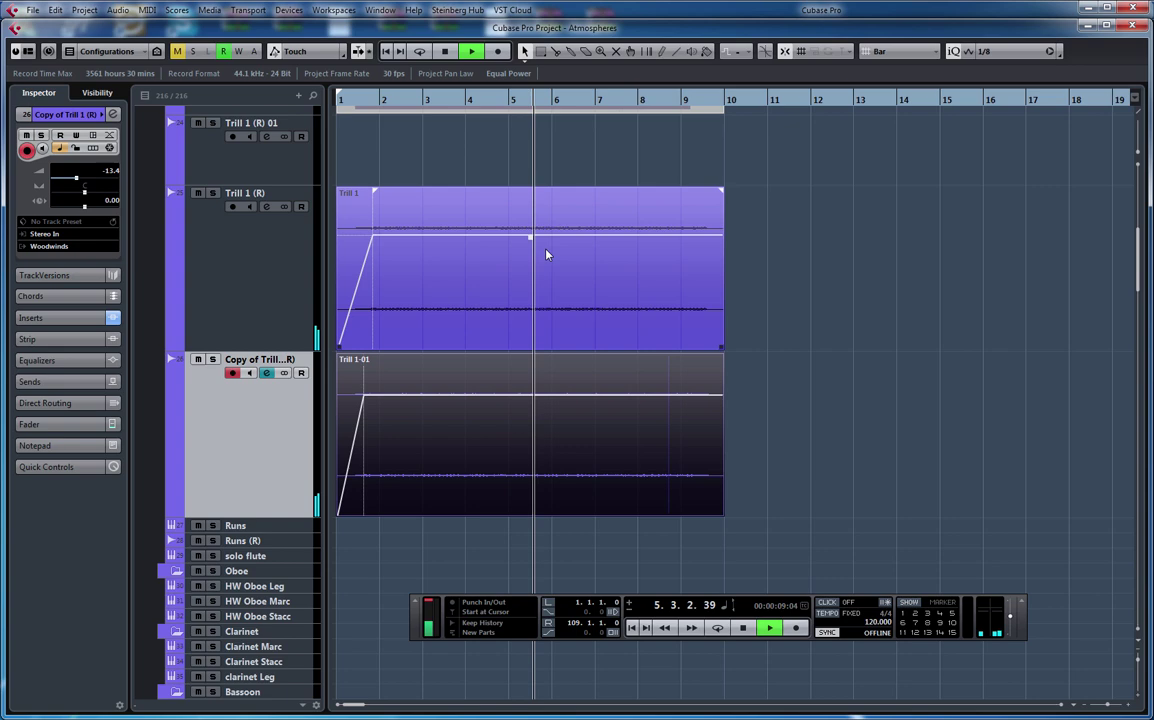
scroll(546, 255, "down", 20)
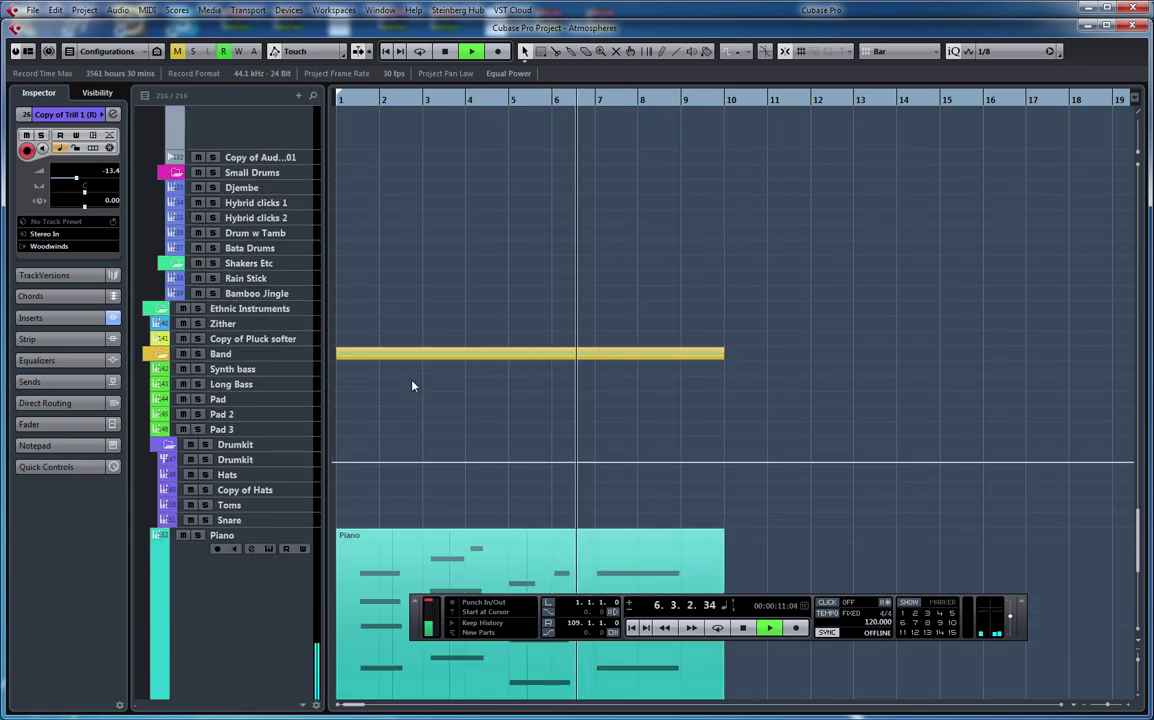
left_click(250, 575)
Stop playback and open then close the Piano channel settings to reach its Kontakt instrument.
key("space")
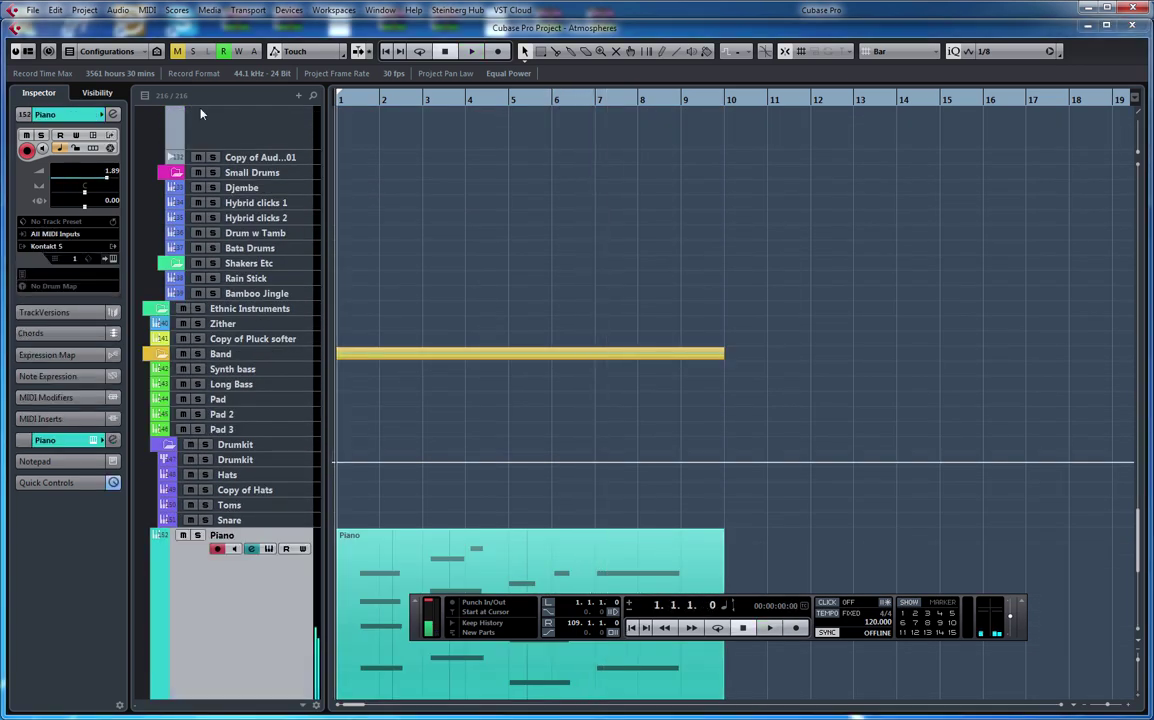
left_click(114, 115)
left_click(114, 115)
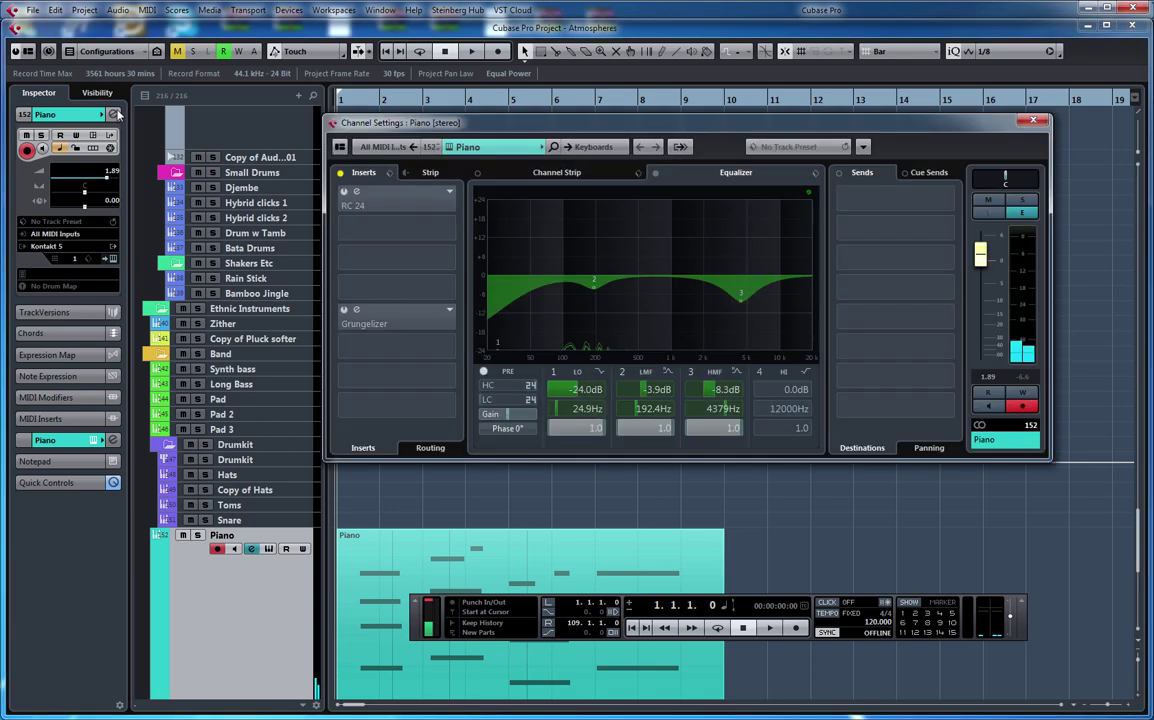
left_click(116, 115)
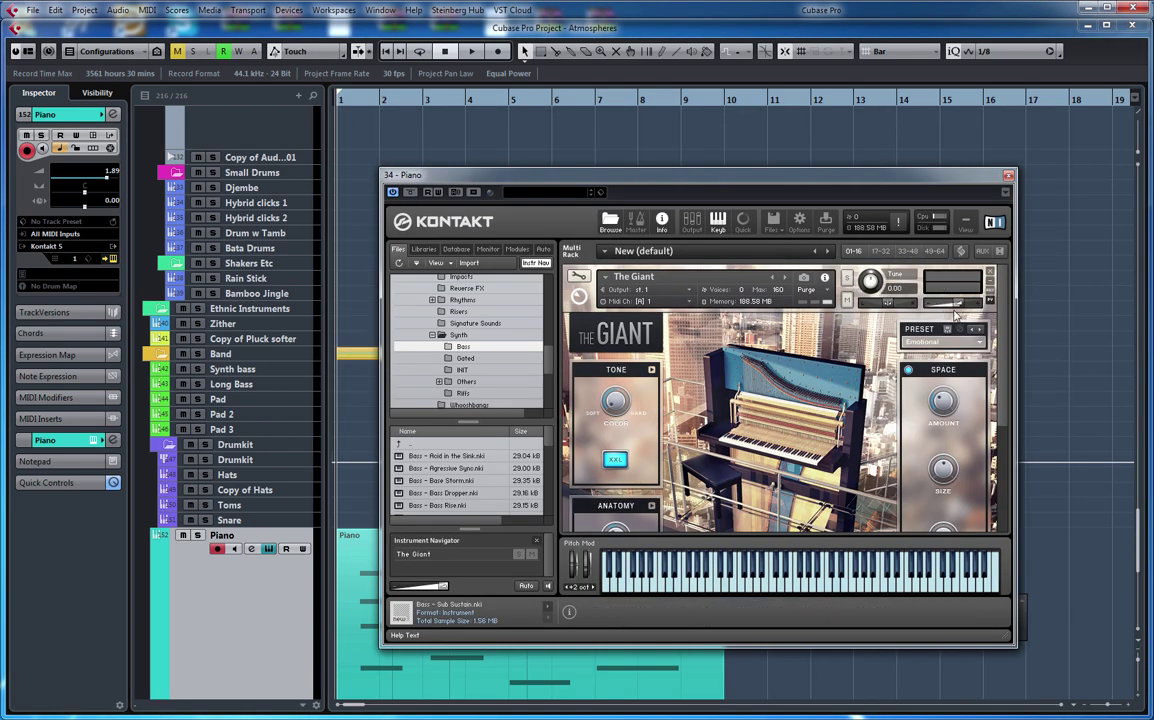
Close the Kontakt window, stop playback and scroll up to the Strings folder's HS Vln 2 Flaut track.
left_click(1008, 178)
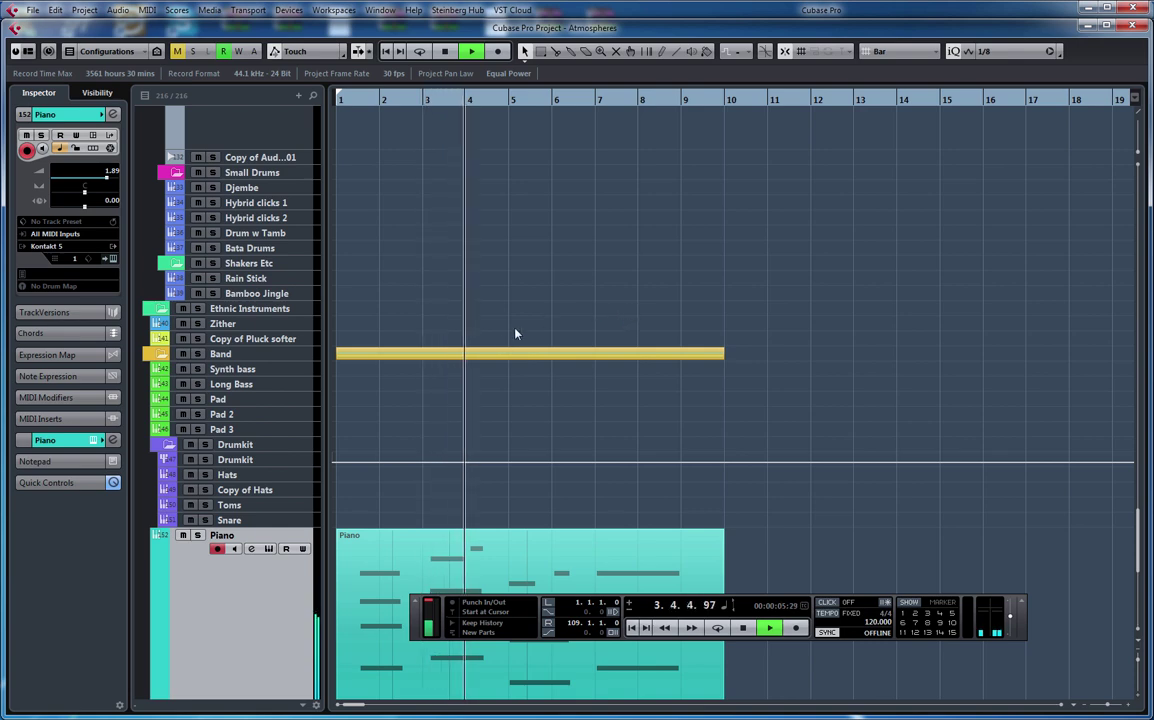
scroll(487, 401, "up", 15)
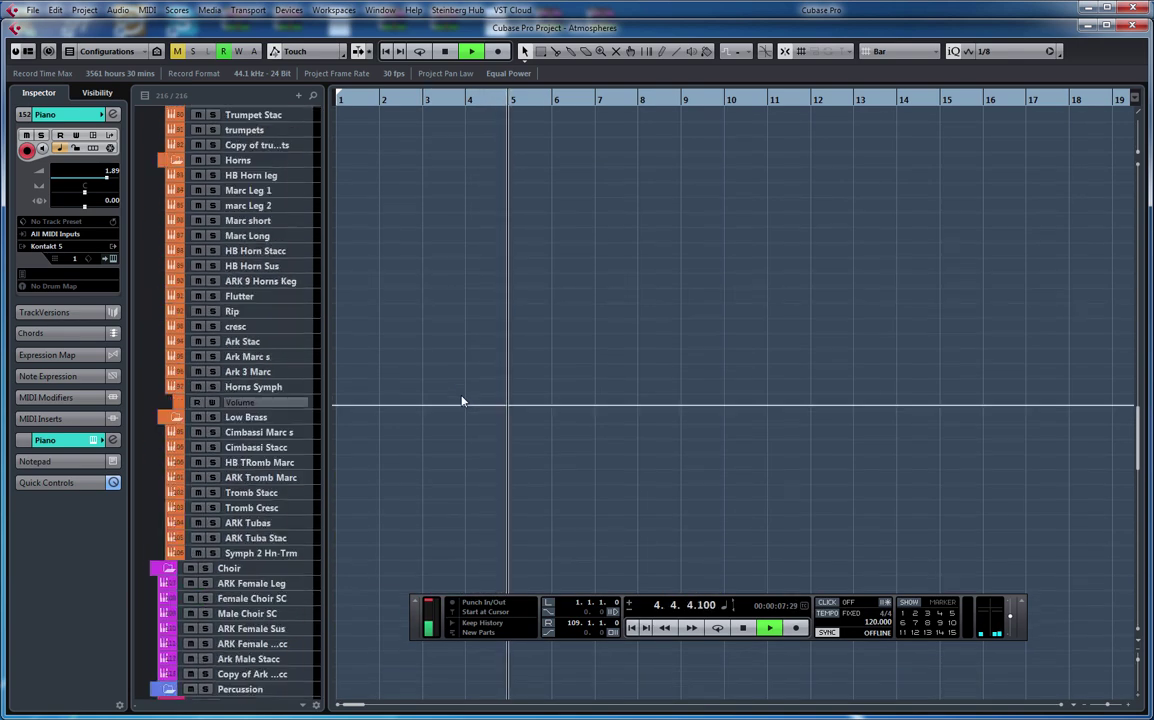
key("space")
scroll(520, 445, "up", 10)
scroll(570, 440, "down", 4)
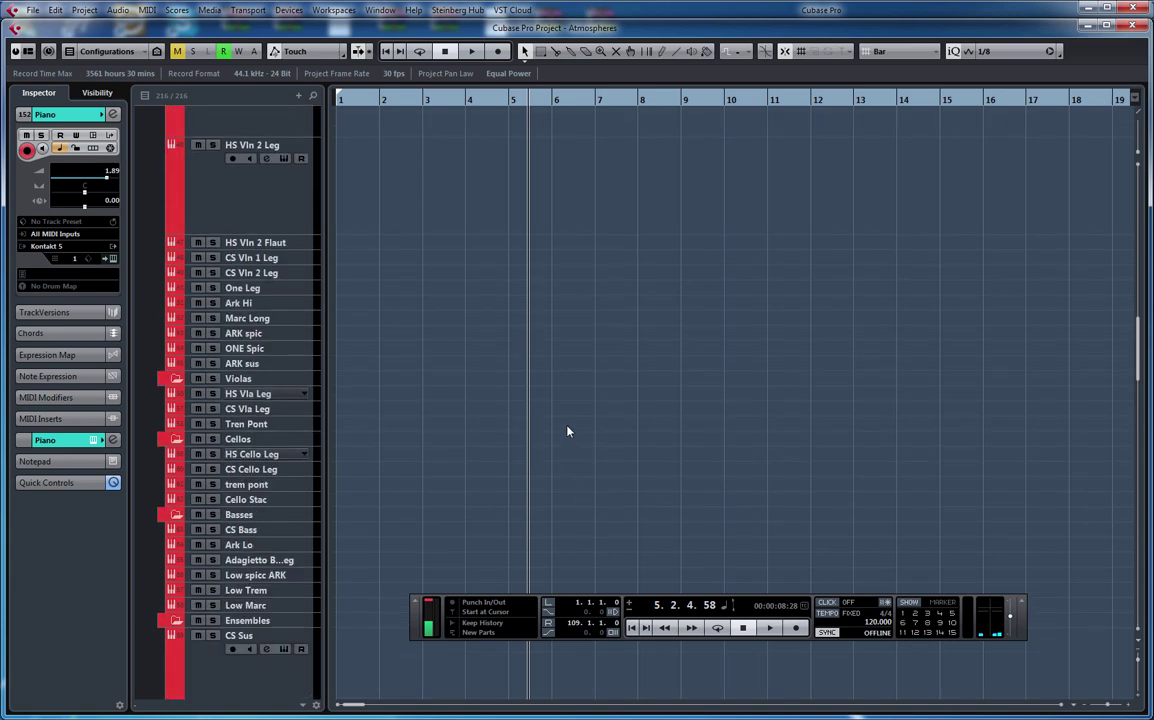
scroll(450, 358, "up", 4)
scroll(447, 361, "down", 4)
scroll(272, 335, "up", 3)
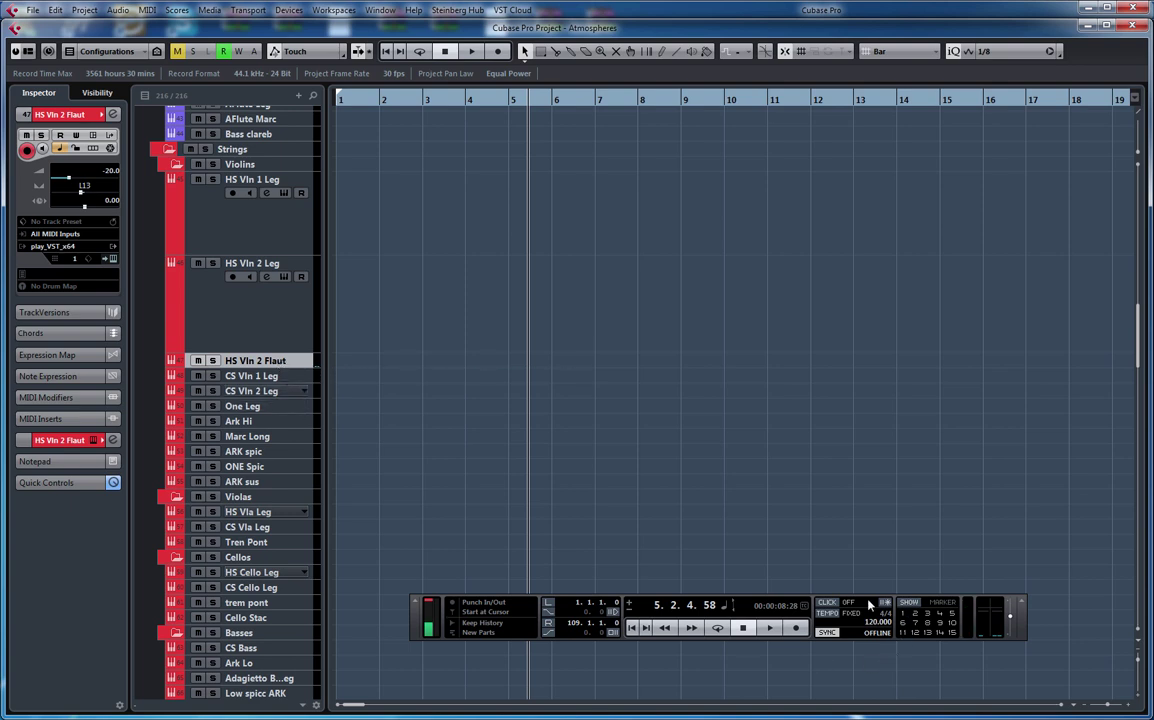
With the metronome on, record a drone on HS Vln 2 Flaut starting from bar 1.
left_click(826, 606)
left_click(632, 628)
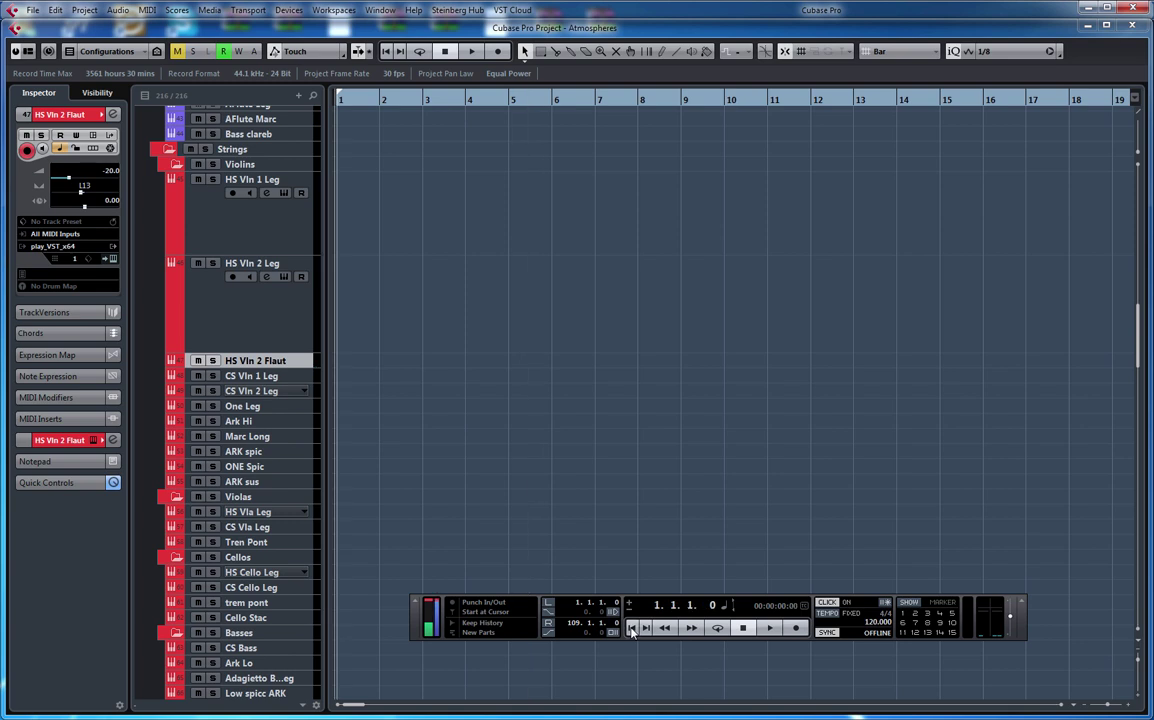
left_click(796, 628)
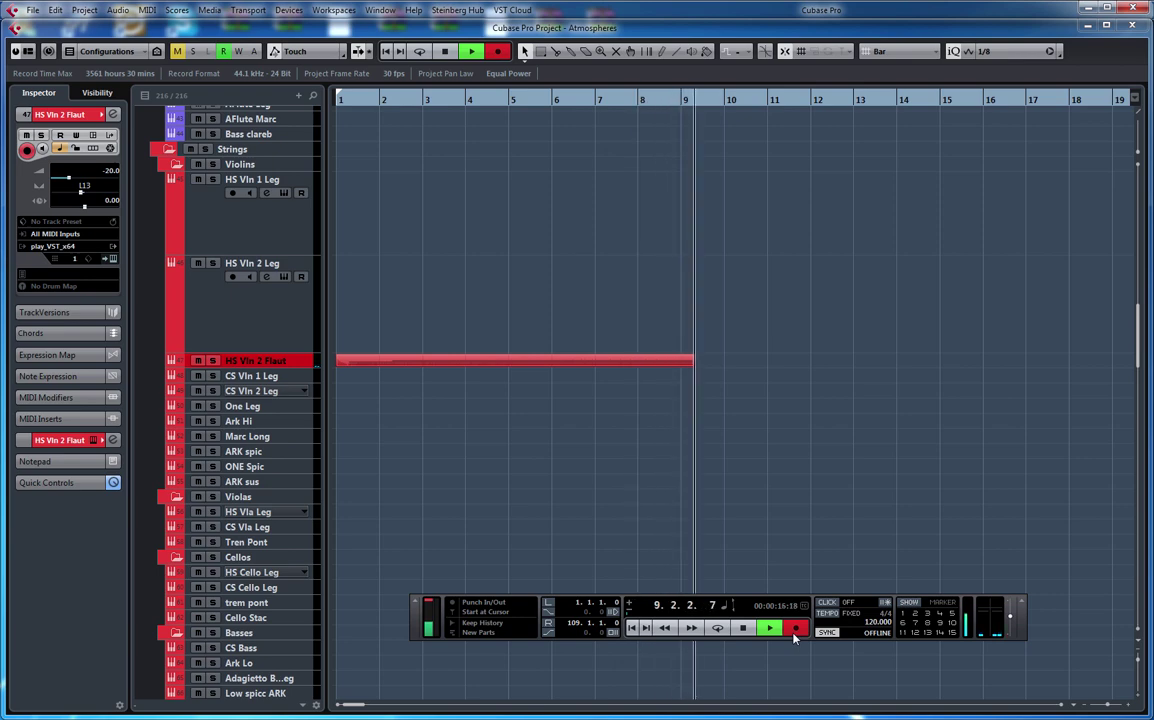
key("space")
scroll(641, 579, "down", 20)
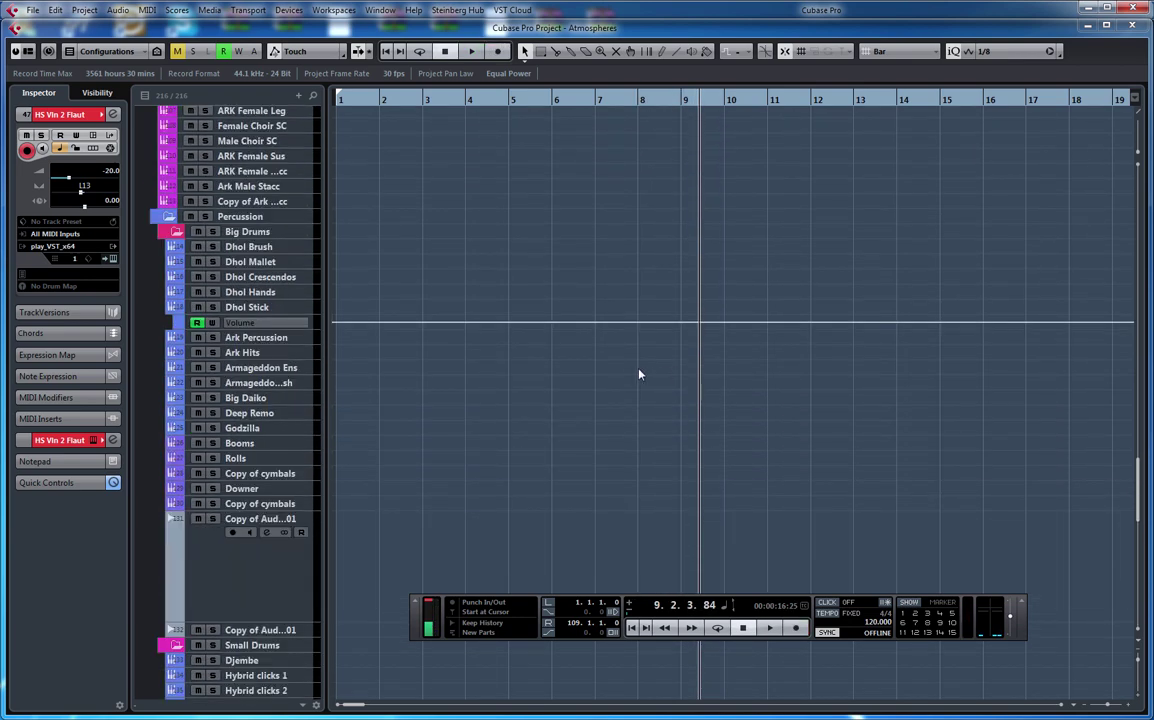
scroll(614, 335, "down", 12)
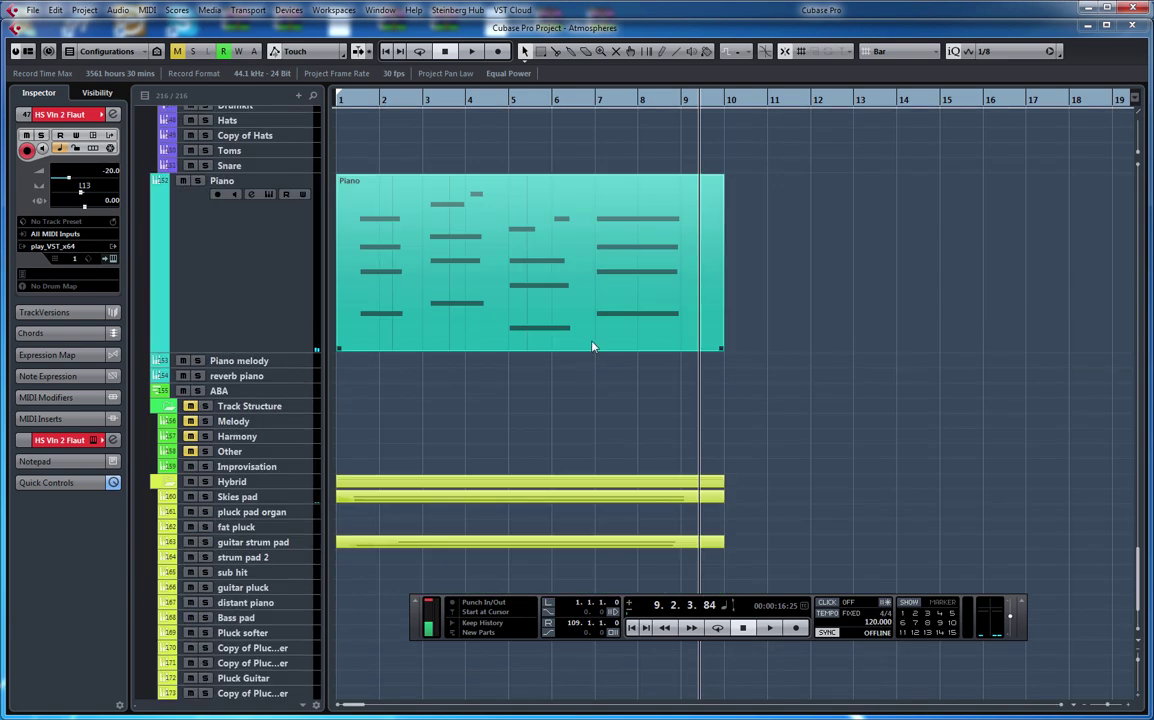
scroll(457, 424, "up", 1)
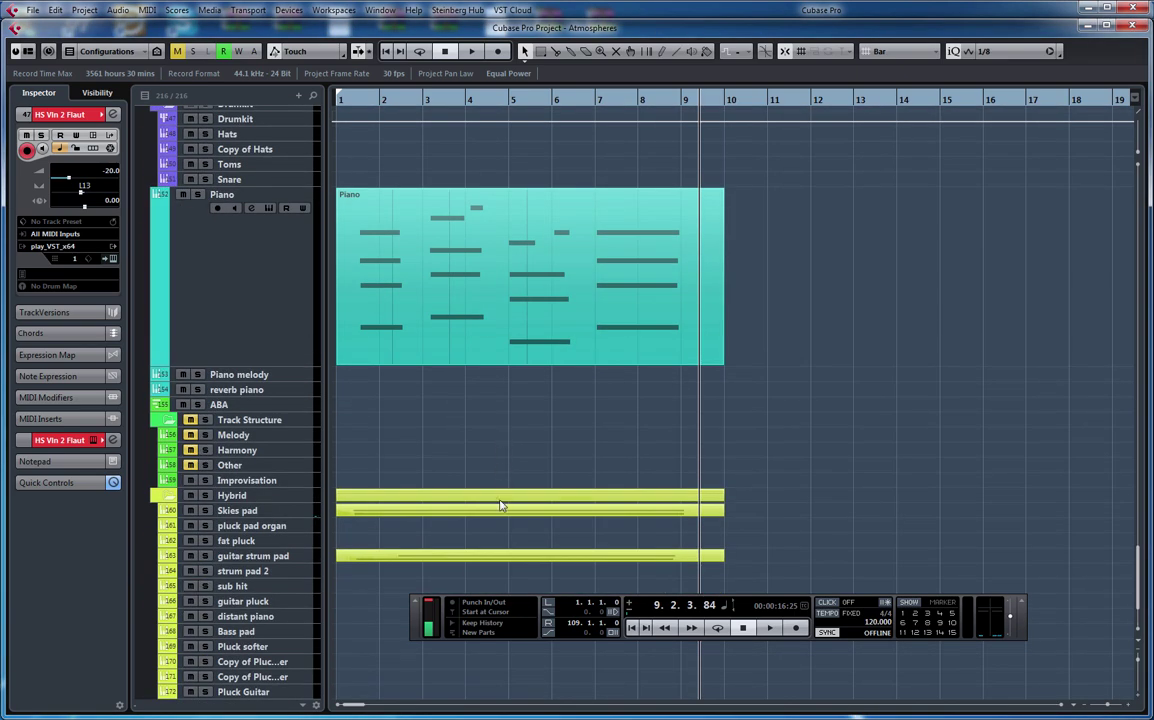
scroll(533, 488, "down", 9)
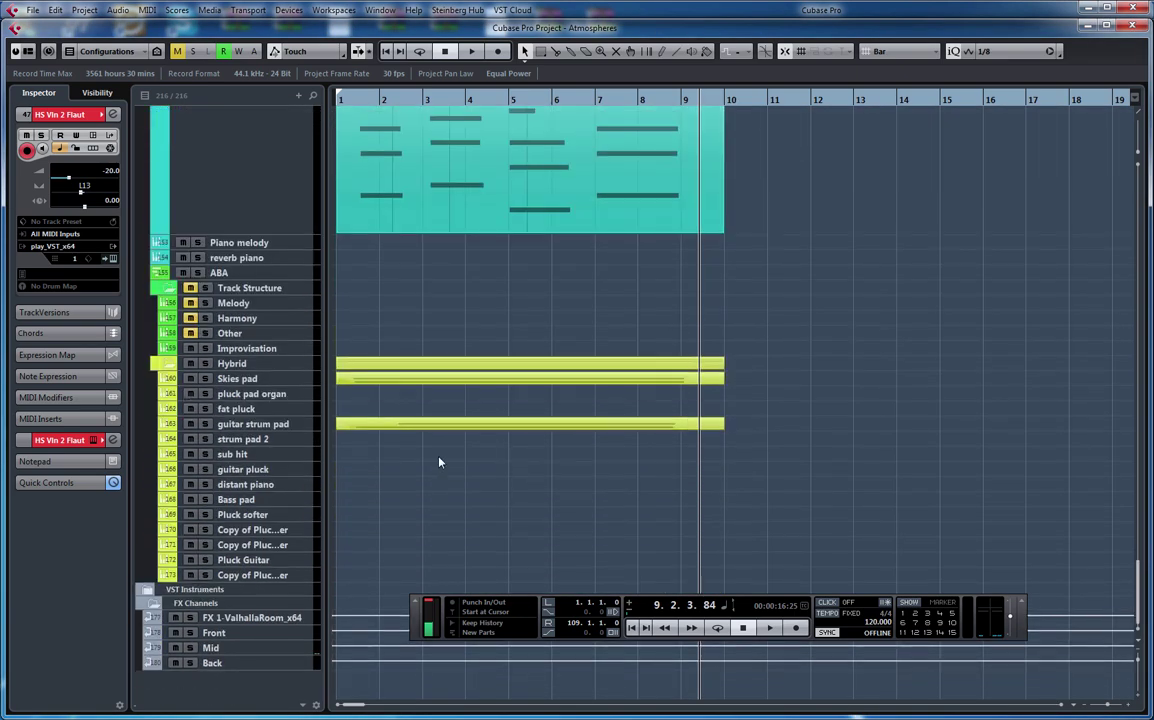
left_click(257, 427)
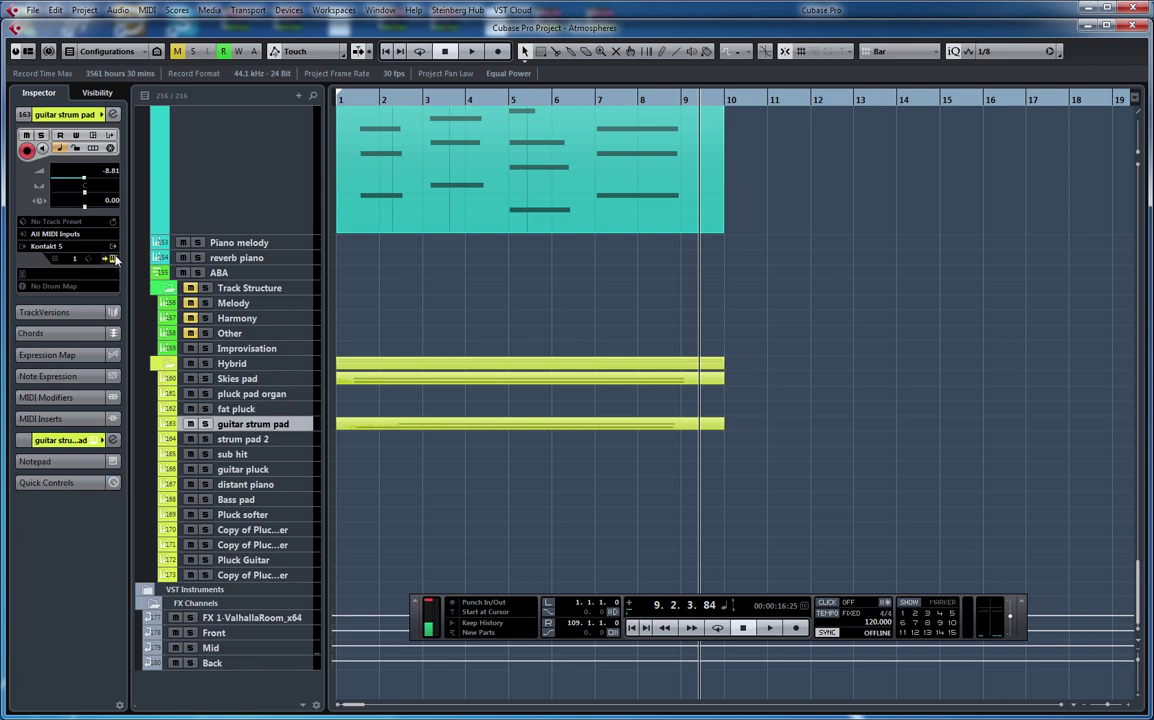
left_click(113, 259)
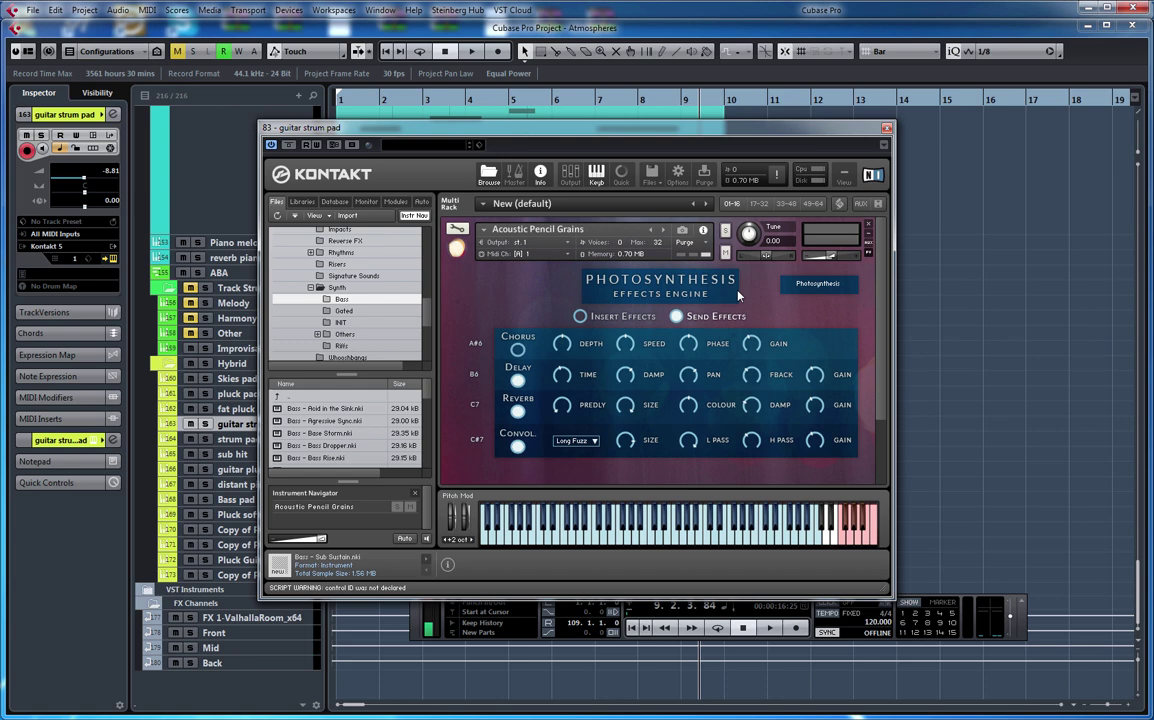
left_click(885, 130)
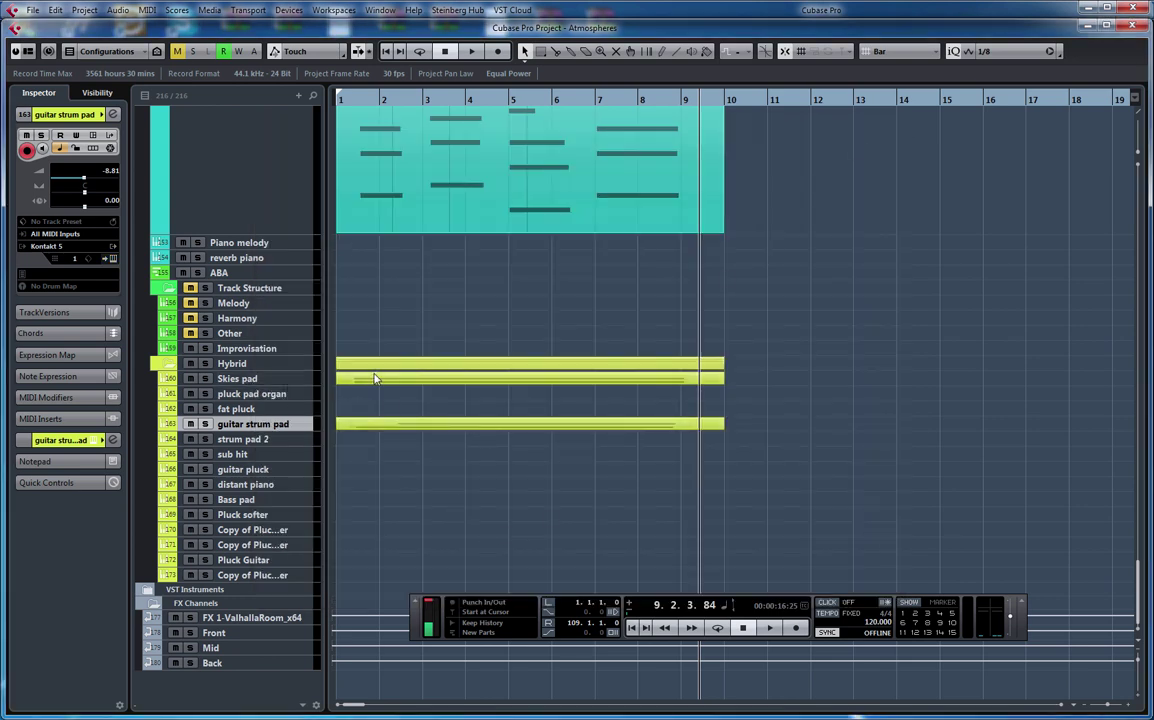
Audition the HS Vln 2 Flaut track soloed from bar 3, then unsolo it.
scroll(507, 440, "up", 5)
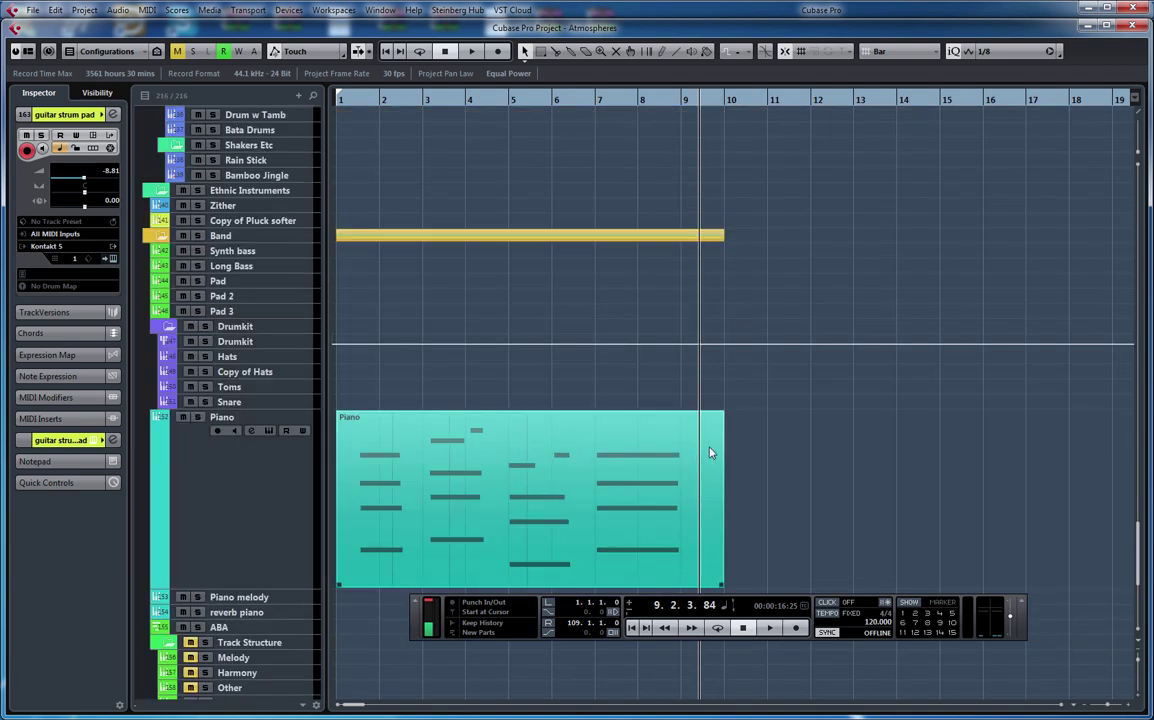
scroll(603, 484, "up", 2)
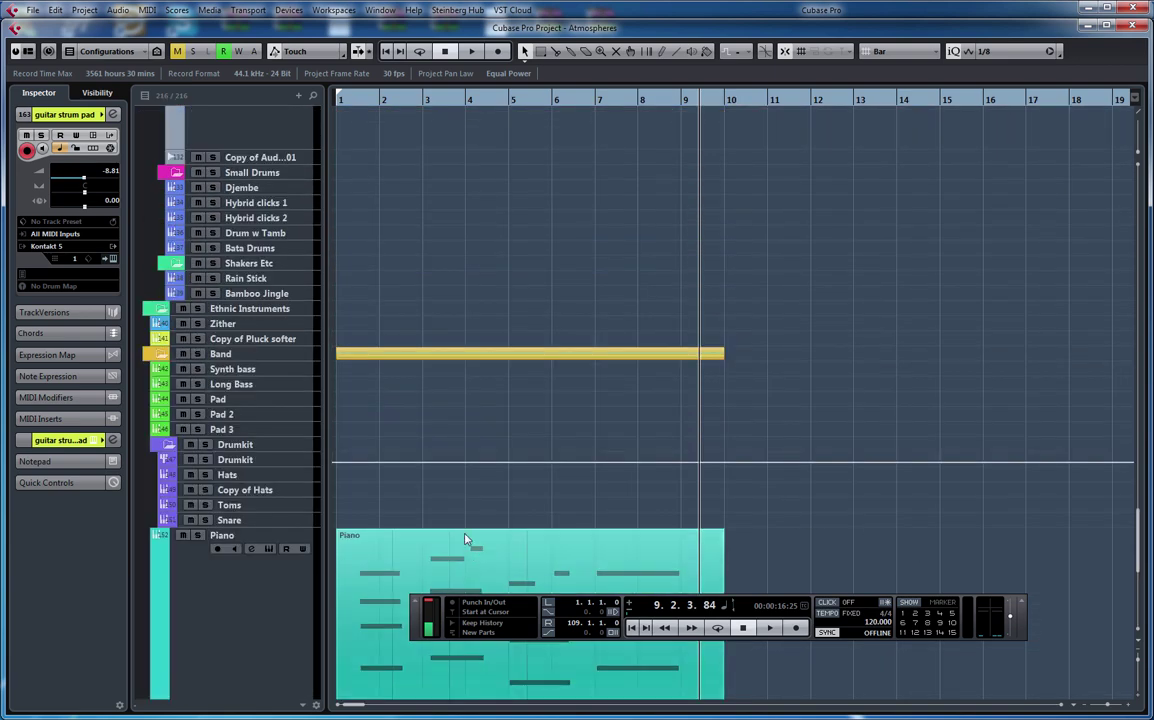
left_click(259, 640)
scroll(656, 500, "up", 20)
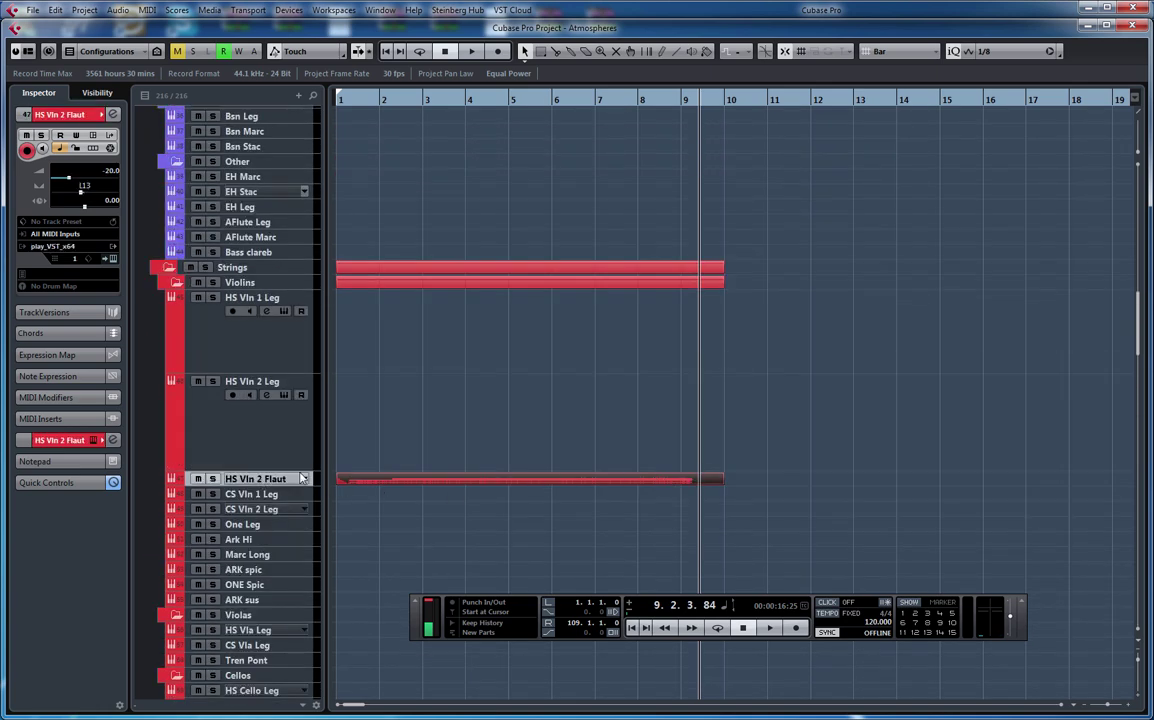
scroll(427, 461, "up", 1)
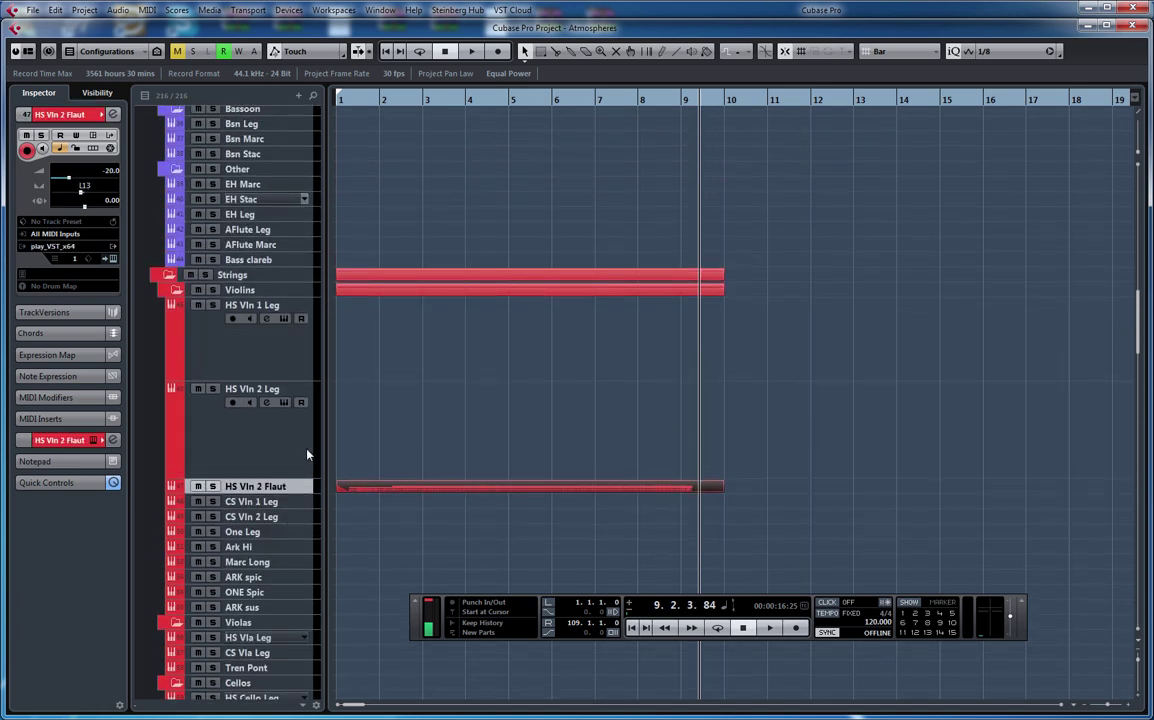
double_click(433, 99)
left_click(213, 487)
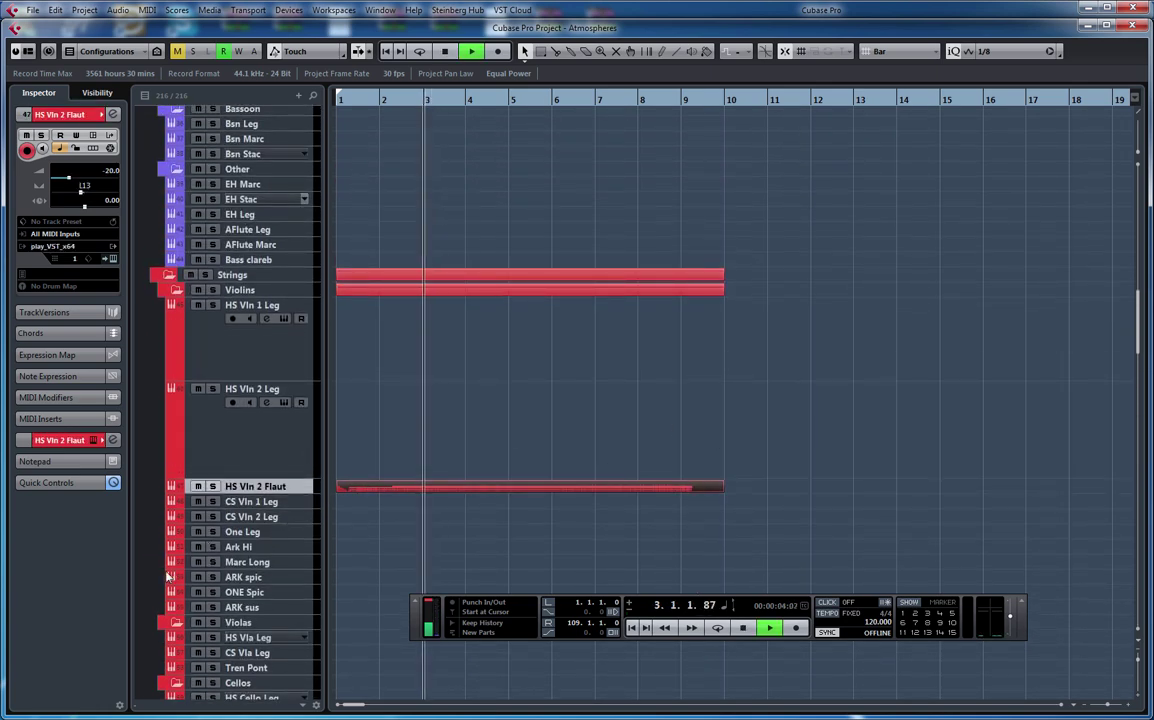
left_click(213, 487)
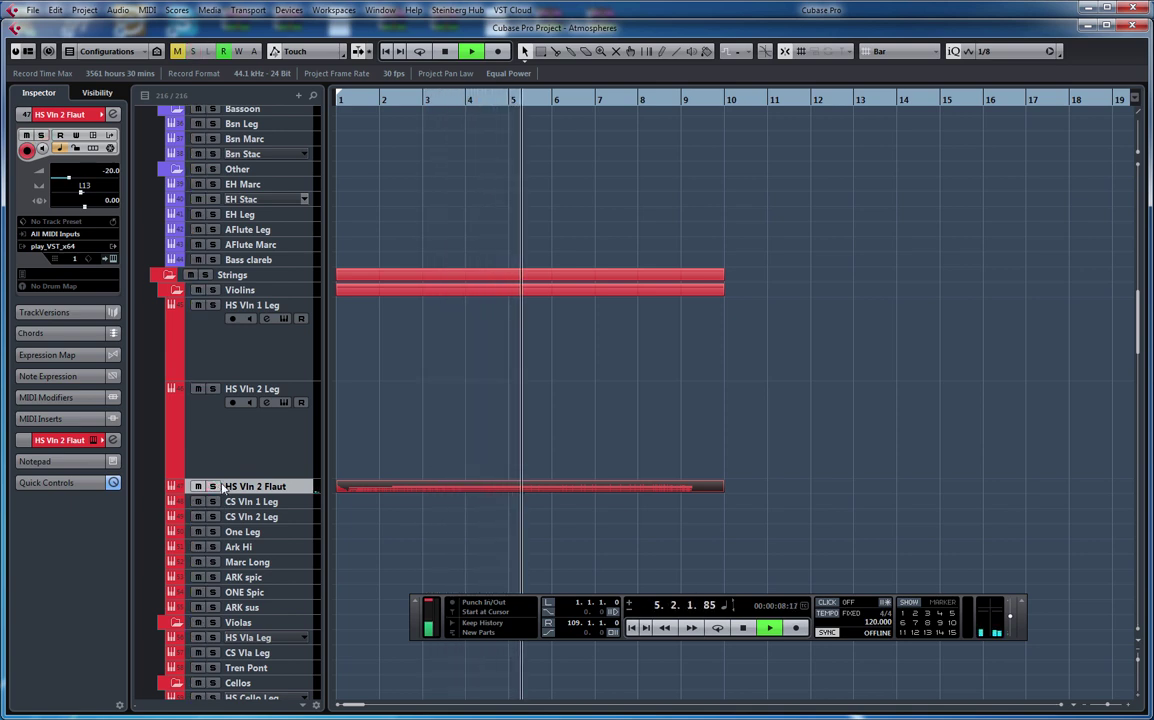
Raise the HS Vln 2 Flaut volume fader from -20.0 to -17.9.
scroll(83, 173, "up", 2)
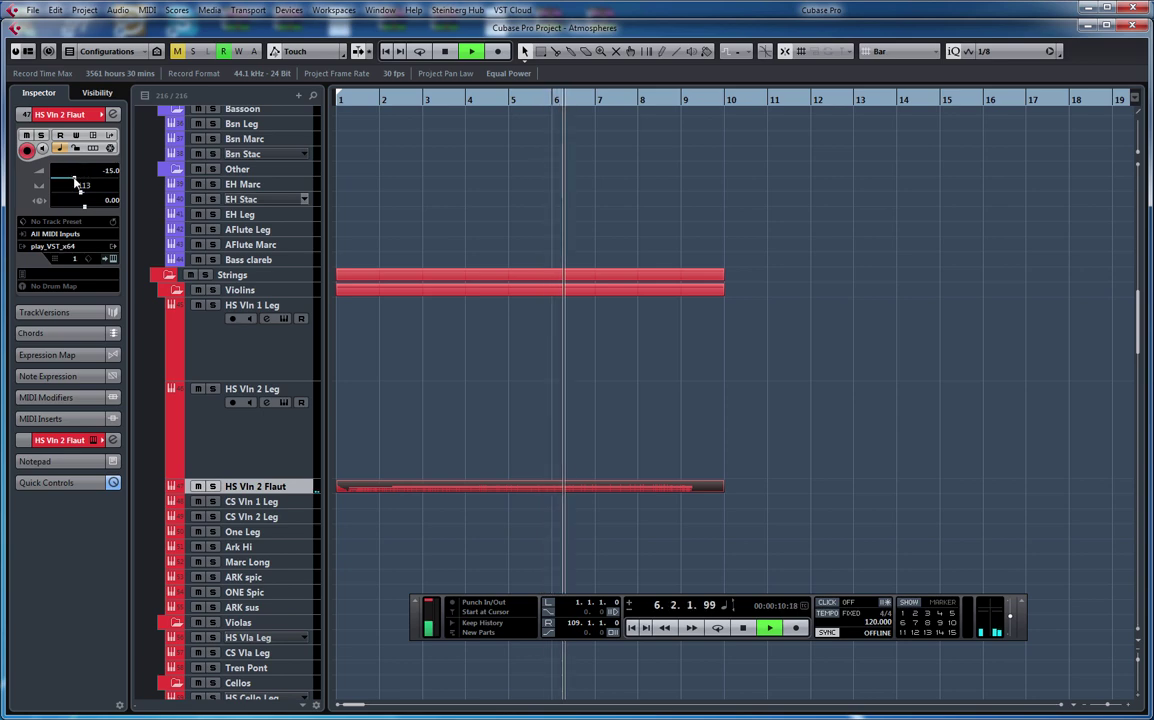
scroll(497, 421, "up", 5)
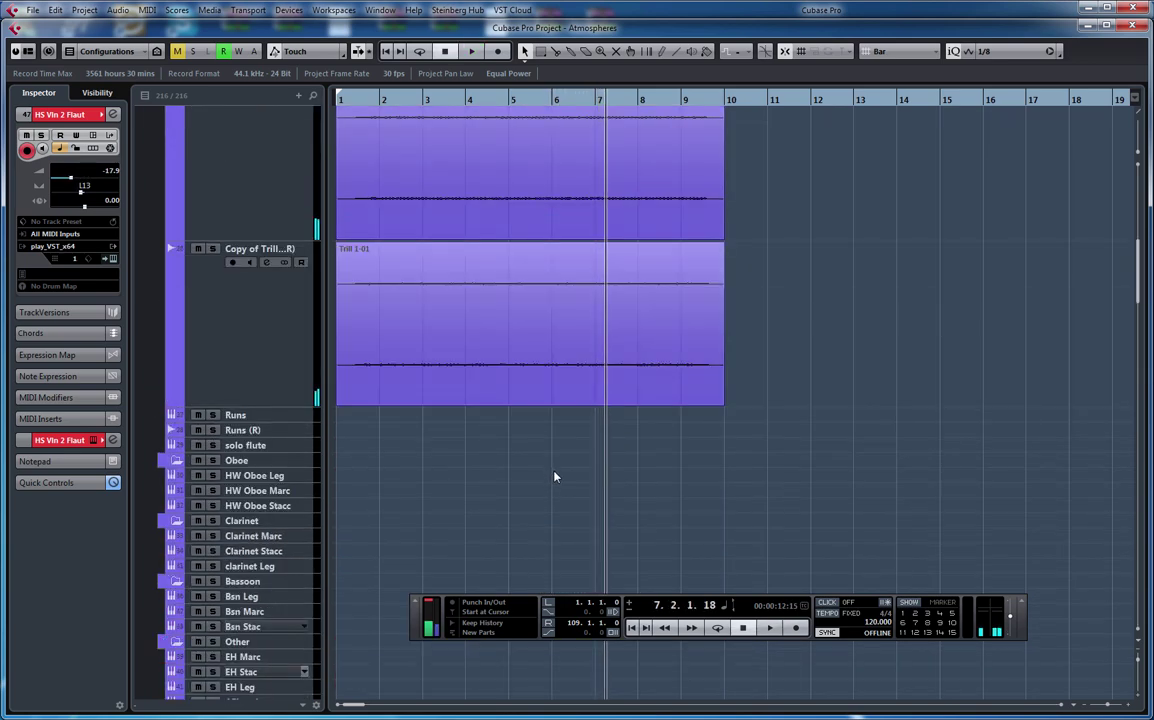
scroll(576, 444, "up", 5)
scroll(333, 341, "down", 1)
scroll(335, 320, "down", 2)
scroll(300, 300, "up", 2)
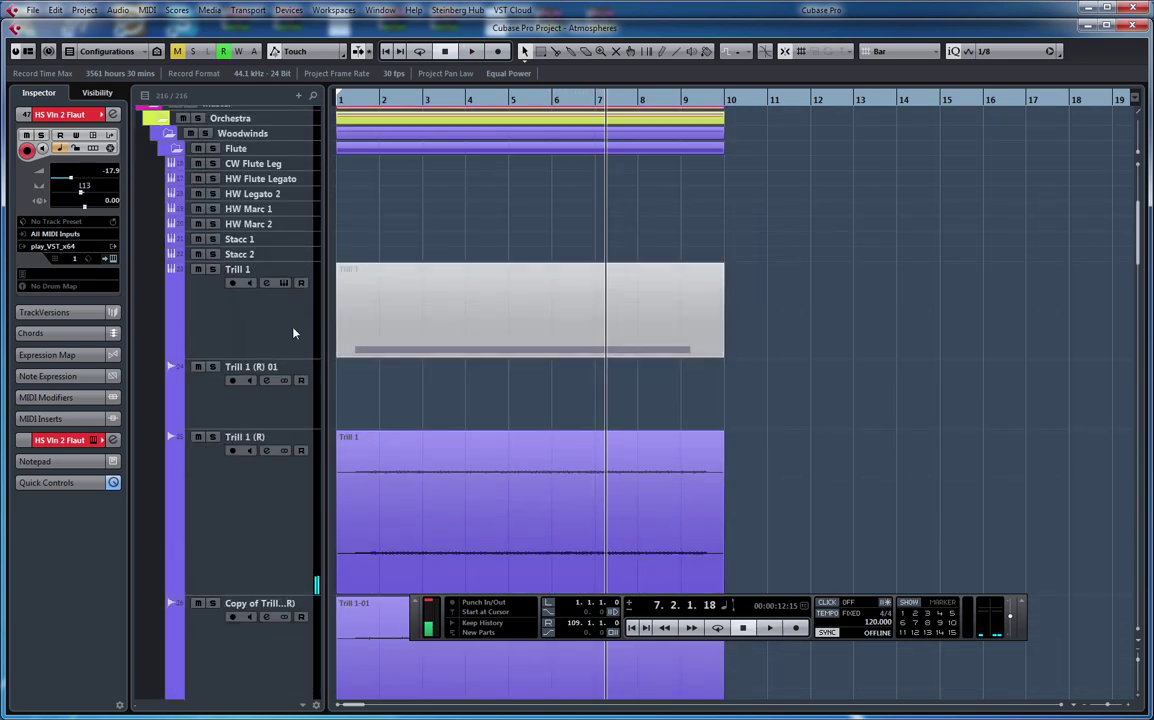
left_click(263, 294)
left_click(113, 259)
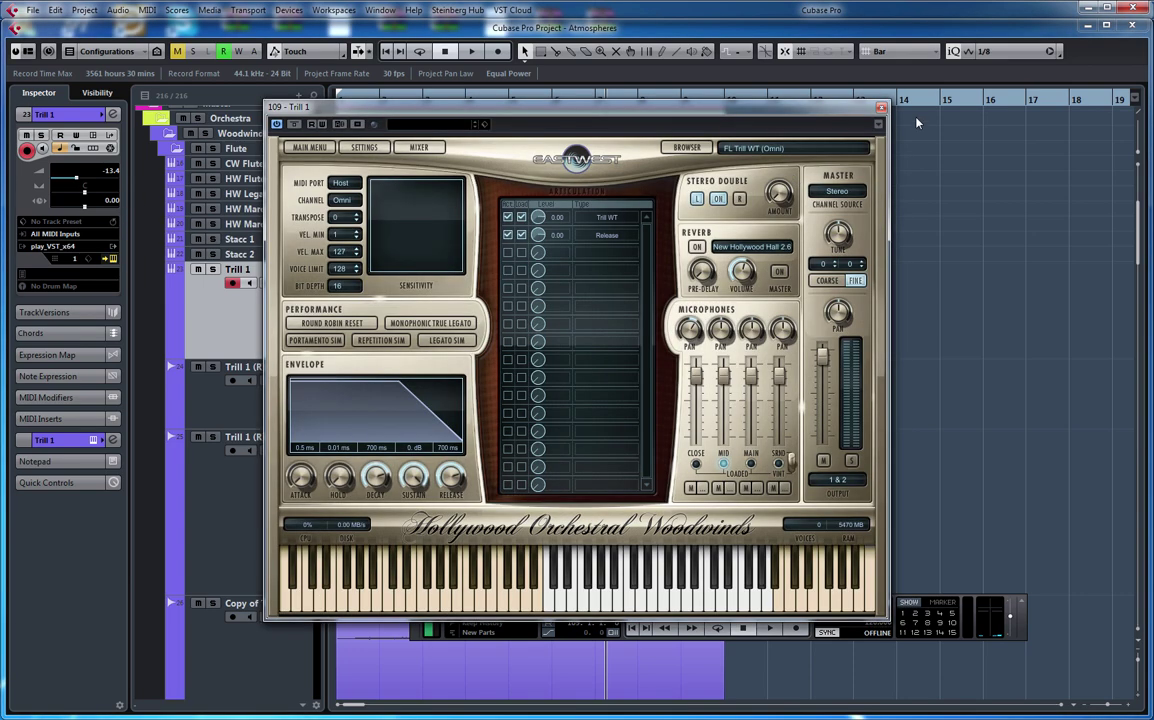
left_click(881, 107)
scroll(760, 314, "down", 3)
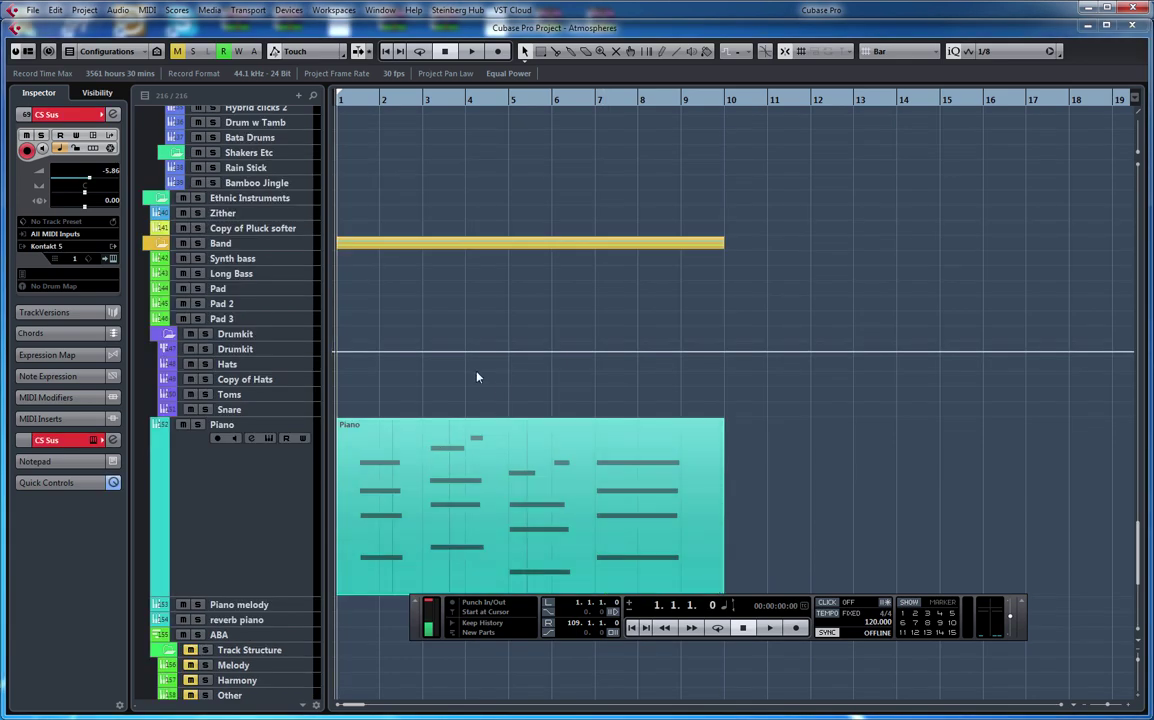
key("h")
key("h")
key("space")
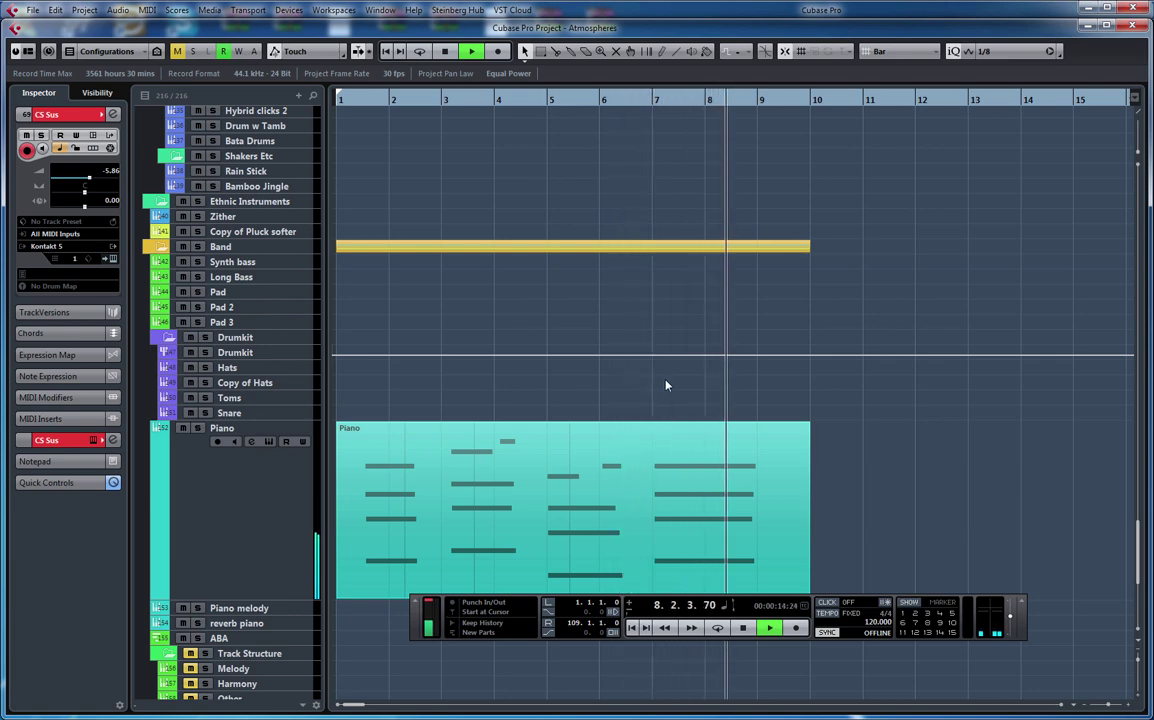
key("space")
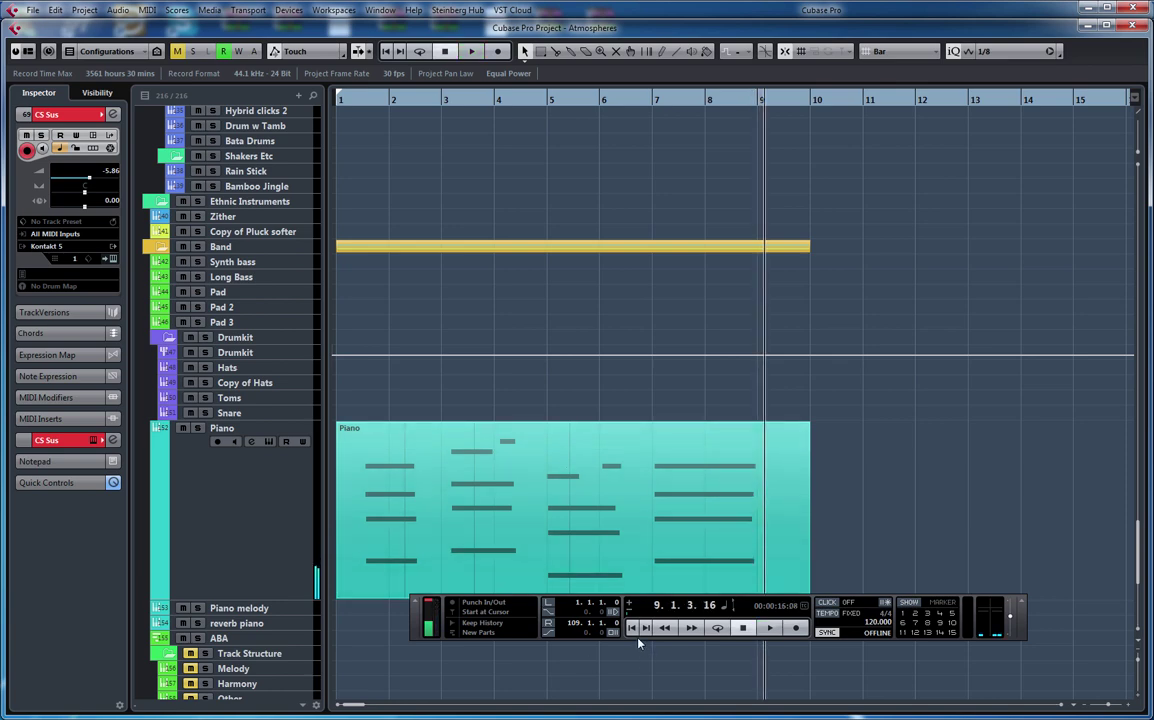
left_click(631, 627)
left_click(197, 428)
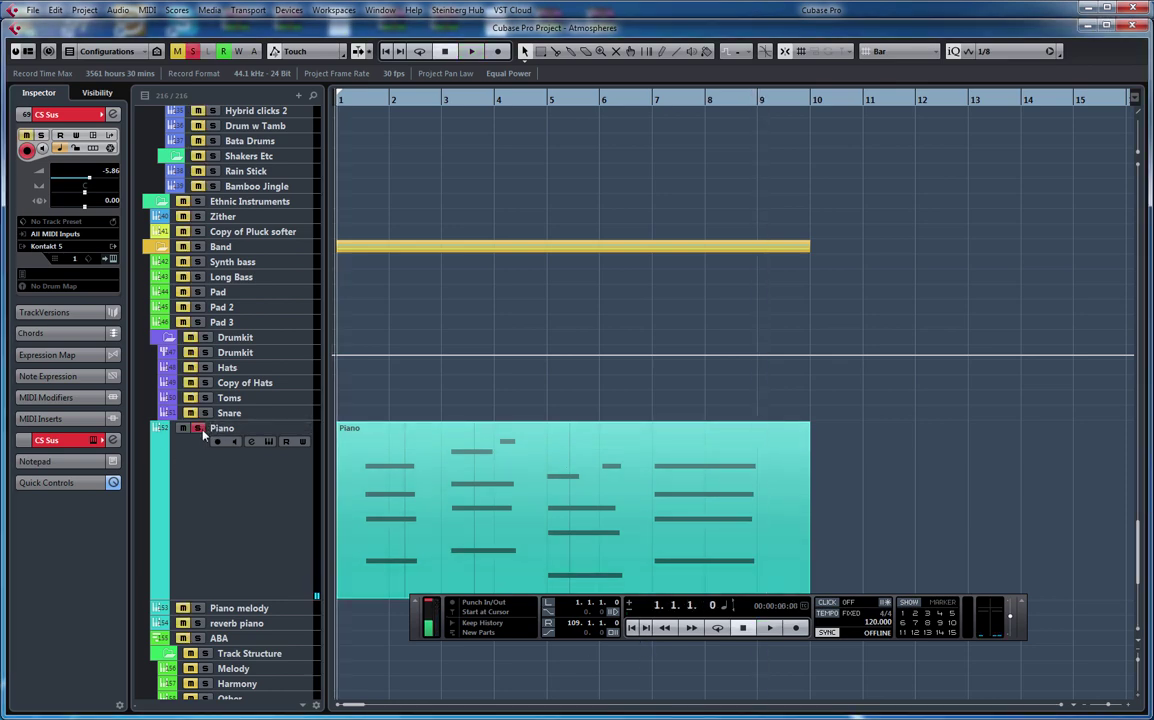
key("space")
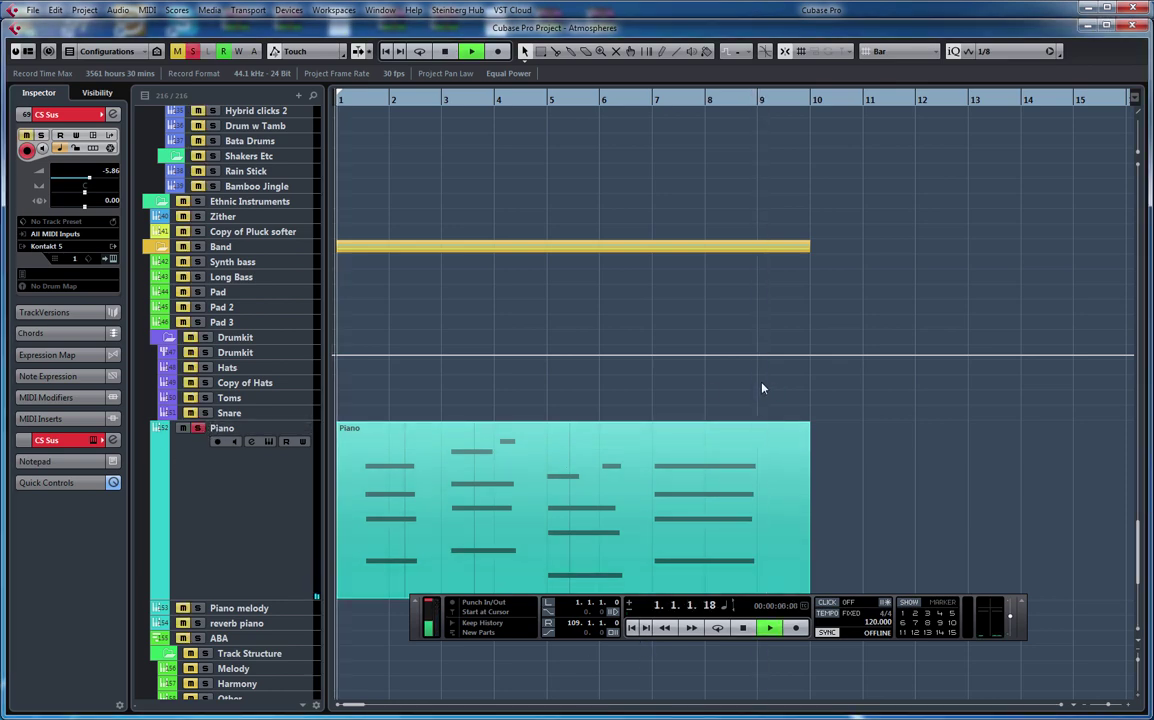
left_click(198, 431)
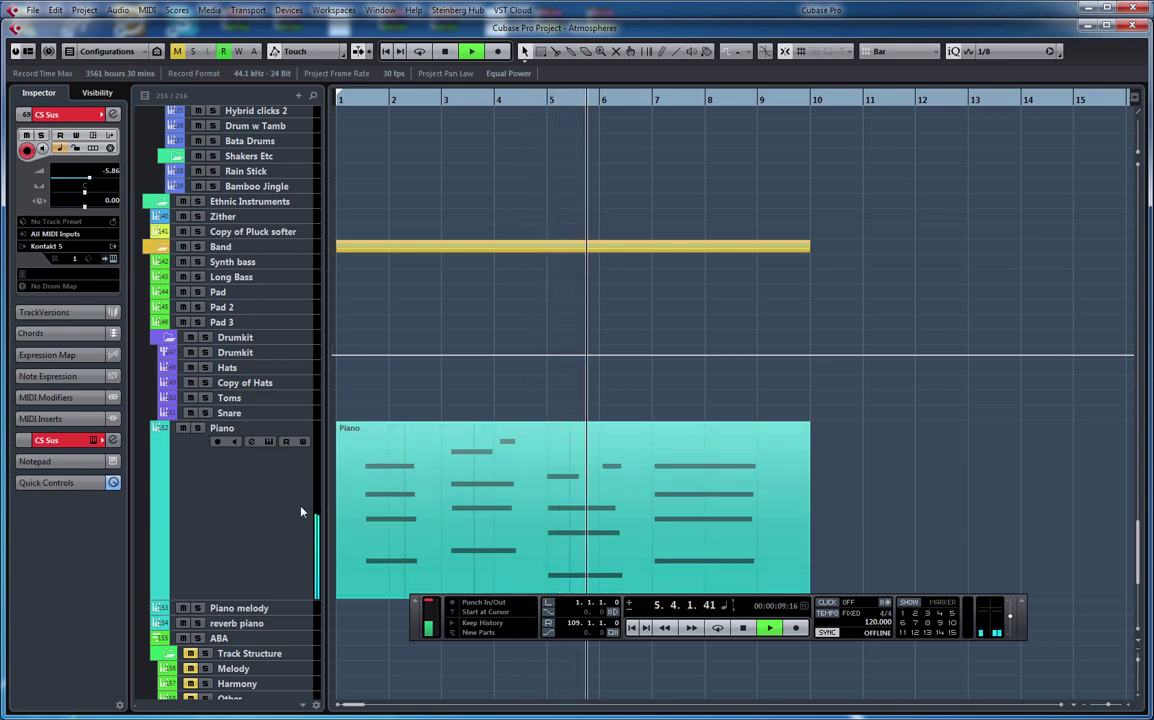
left_click(631, 628)
left_click(182, 429)
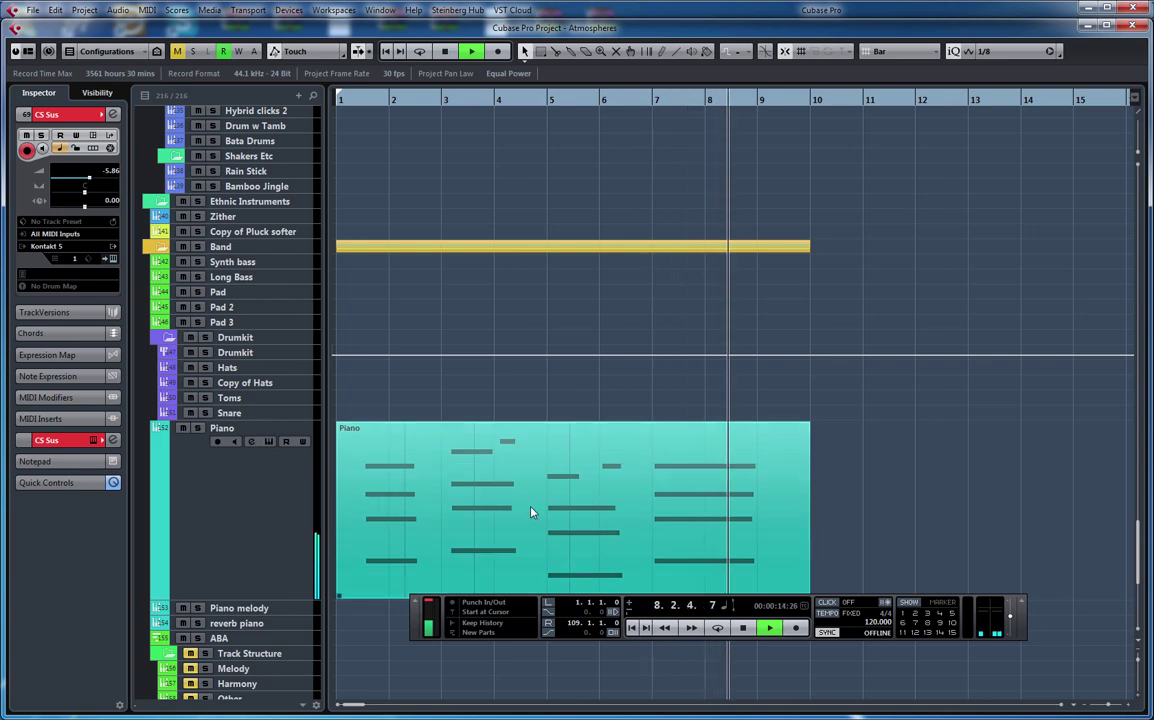
key("space")
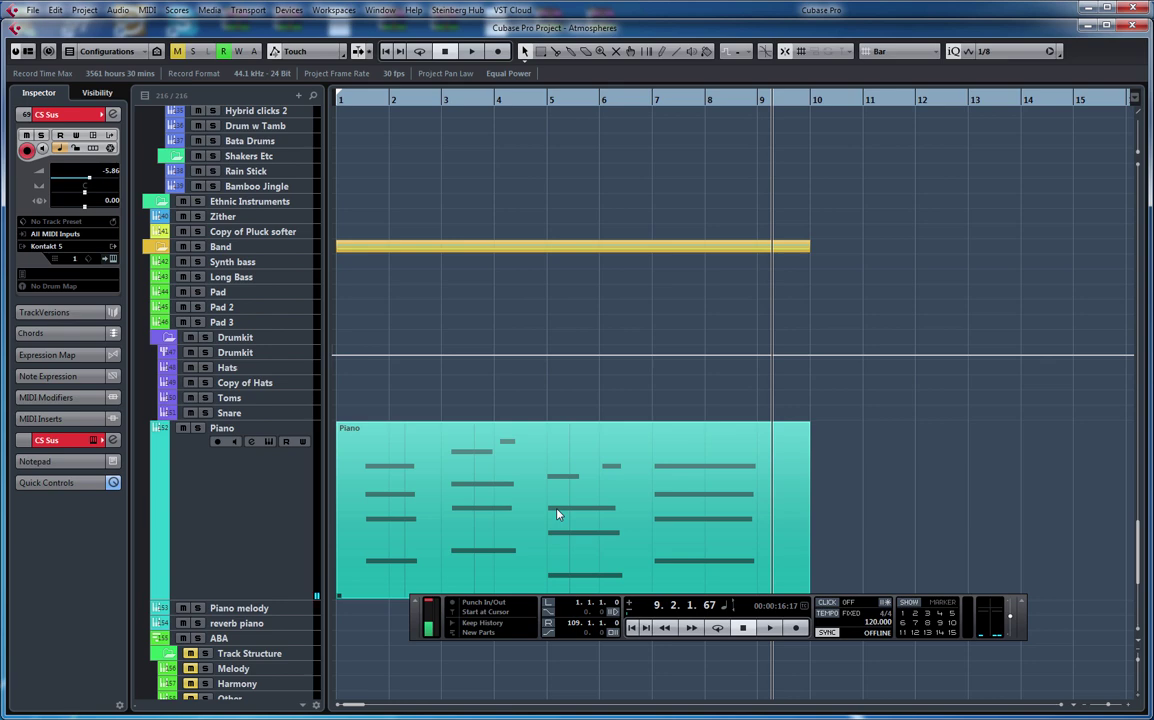
scroll(558, 514, "down", 3)
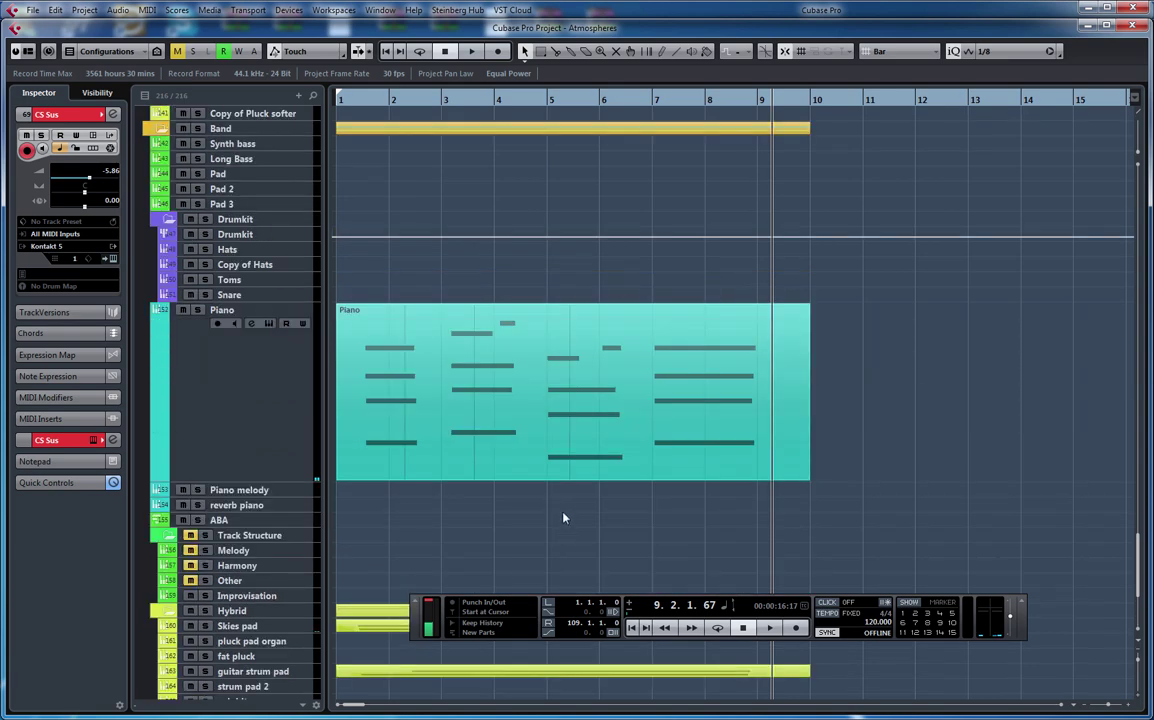
scroll(563, 506, "down", 6)
scroll(571, 478, "up", 3)
scroll(569, 467, "up", 6)
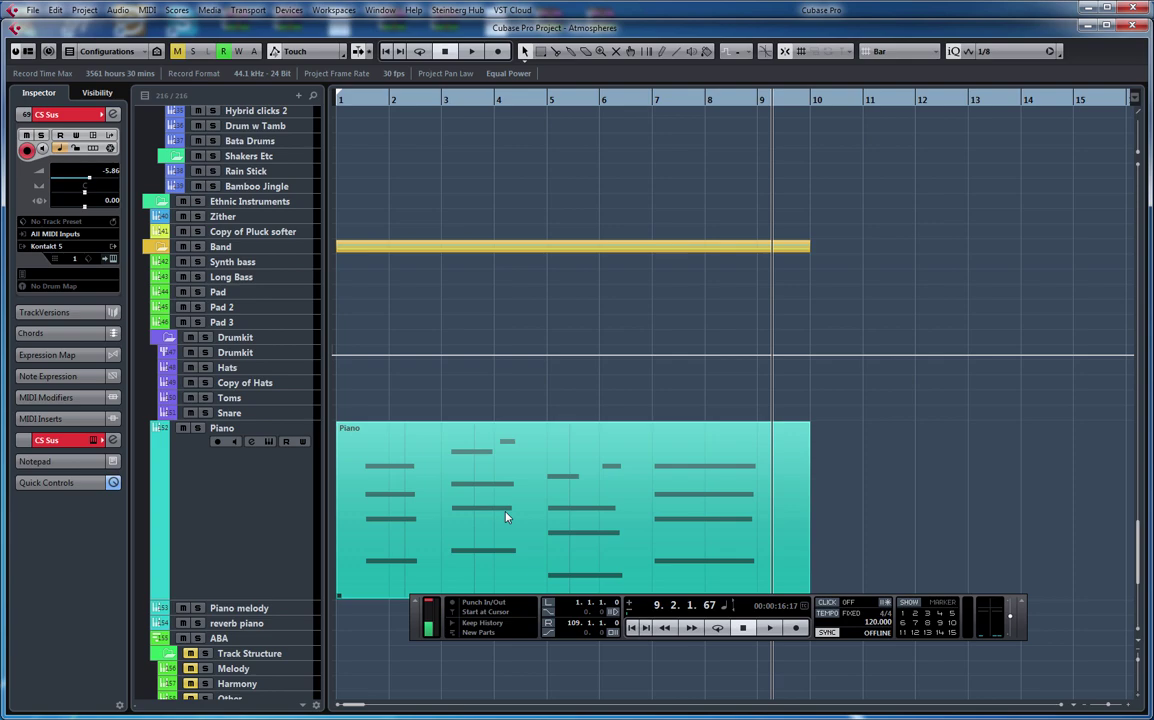
scroll(515, 490, "down", 20)
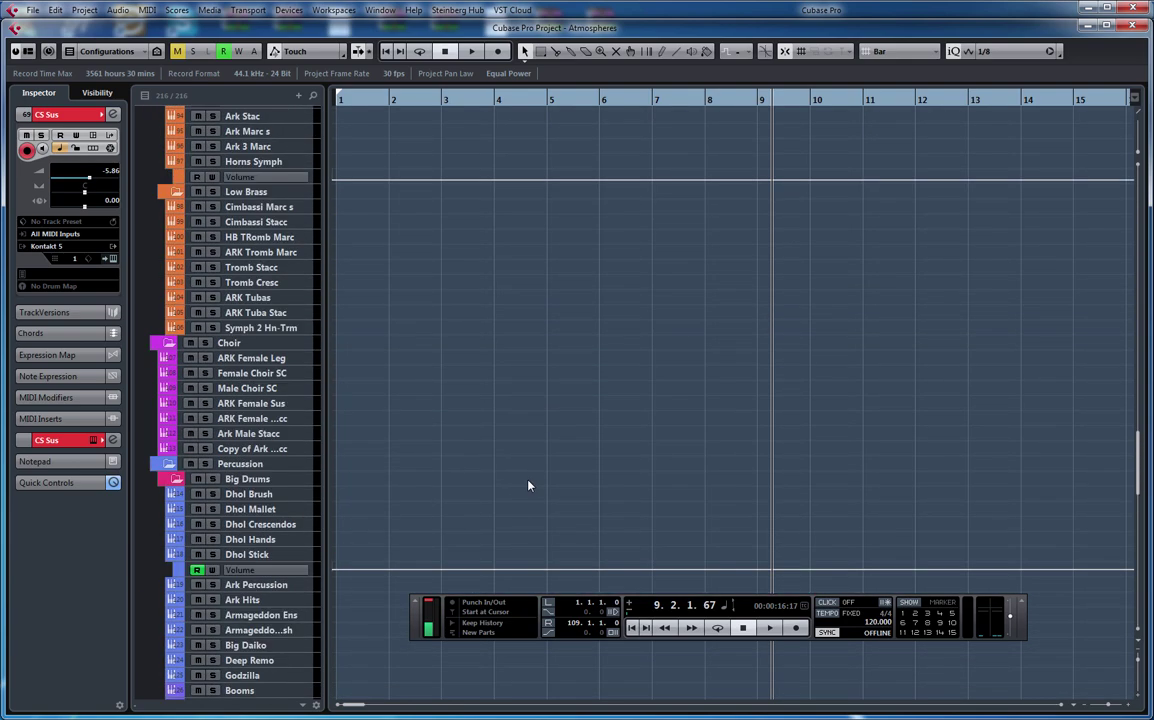
scroll(532, 488, "up", 20)
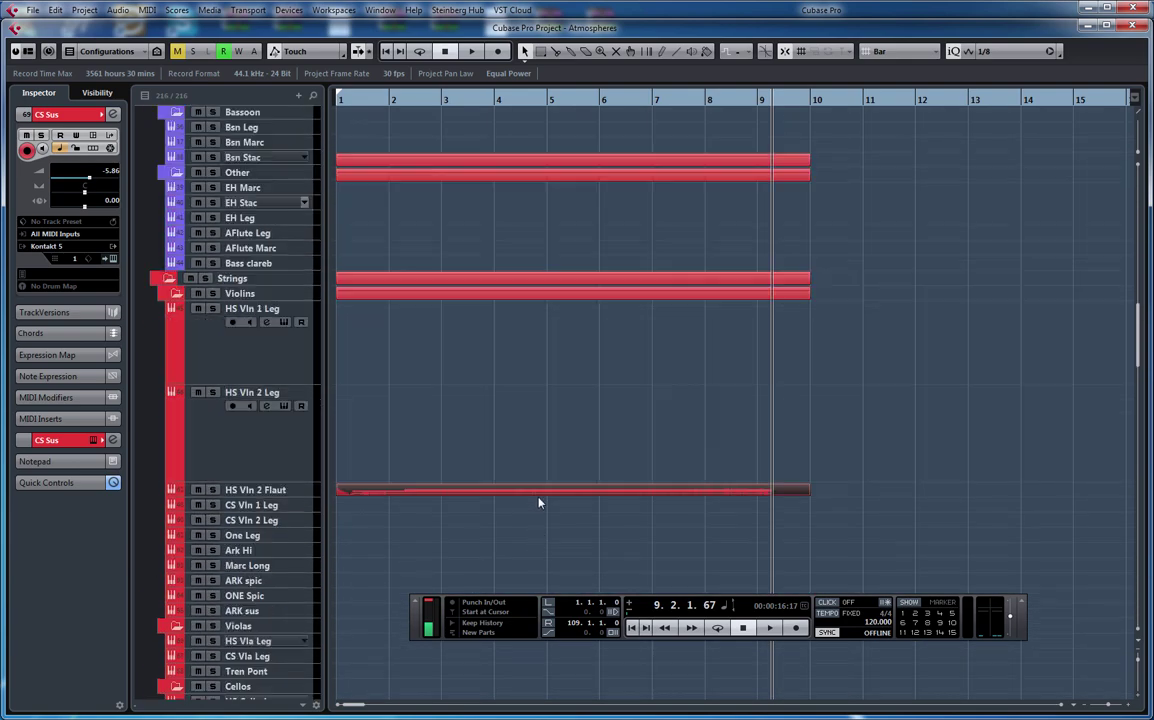
scroll(542, 503, "down", 20)
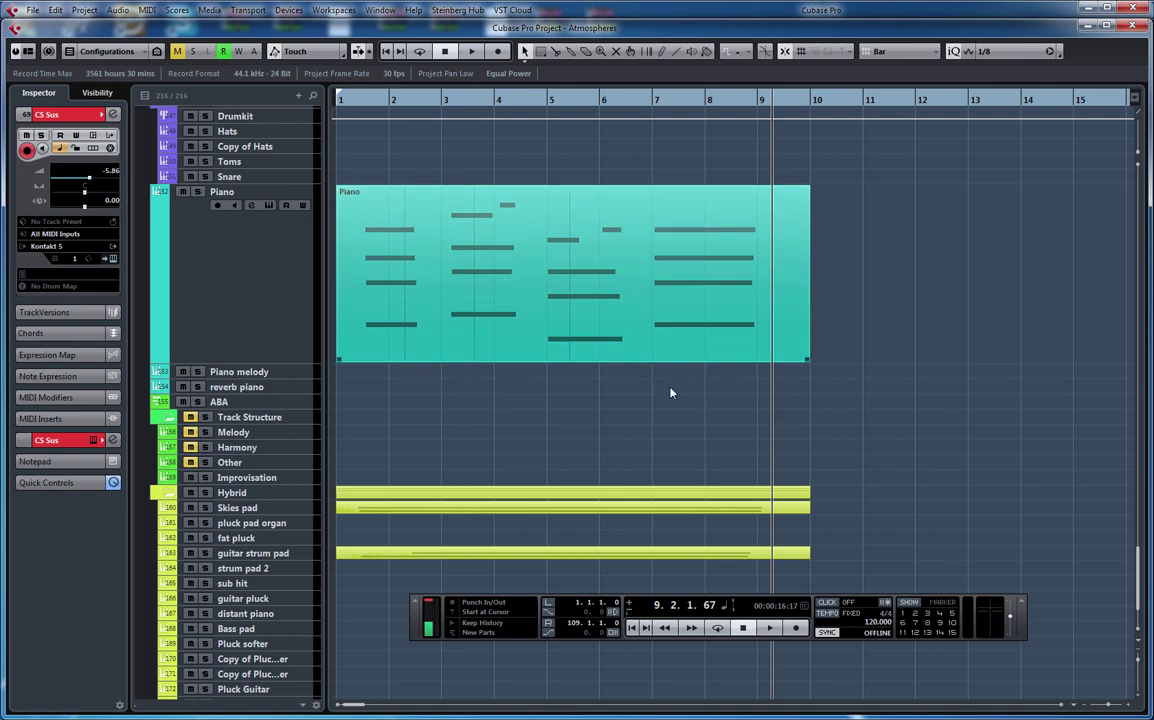
scroll(650, 400, "up", 5)
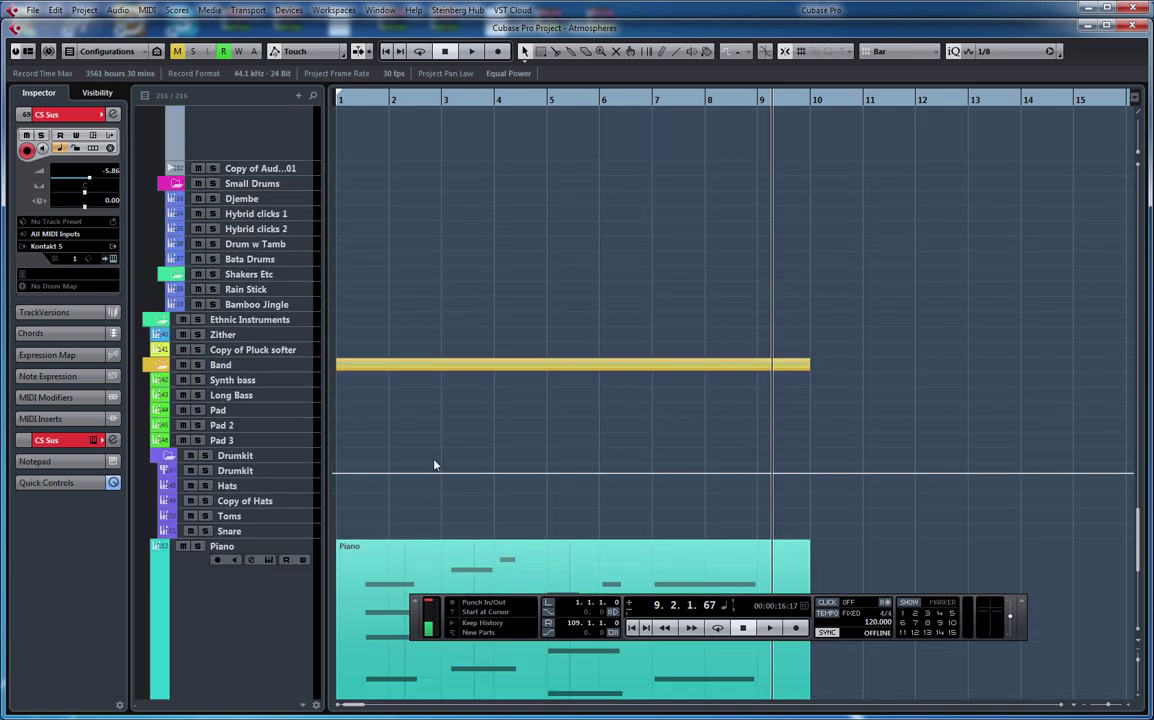
scroll(434, 465, "down", 3)
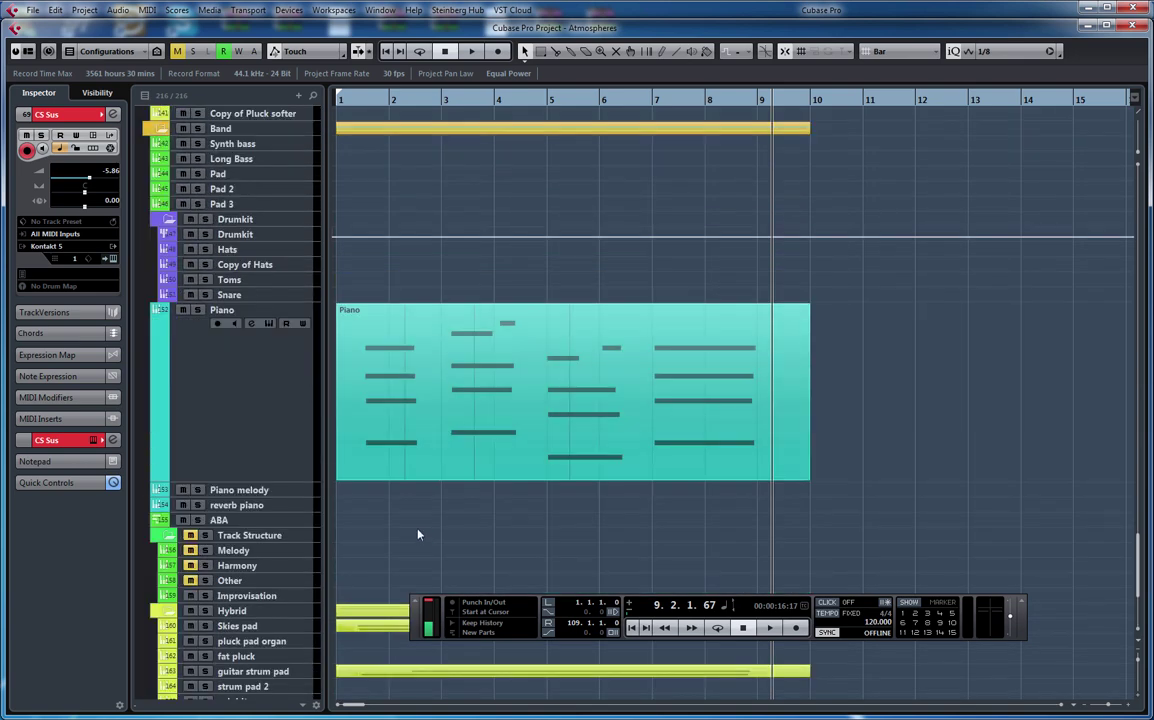
scroll(433, 494, "up", 2)
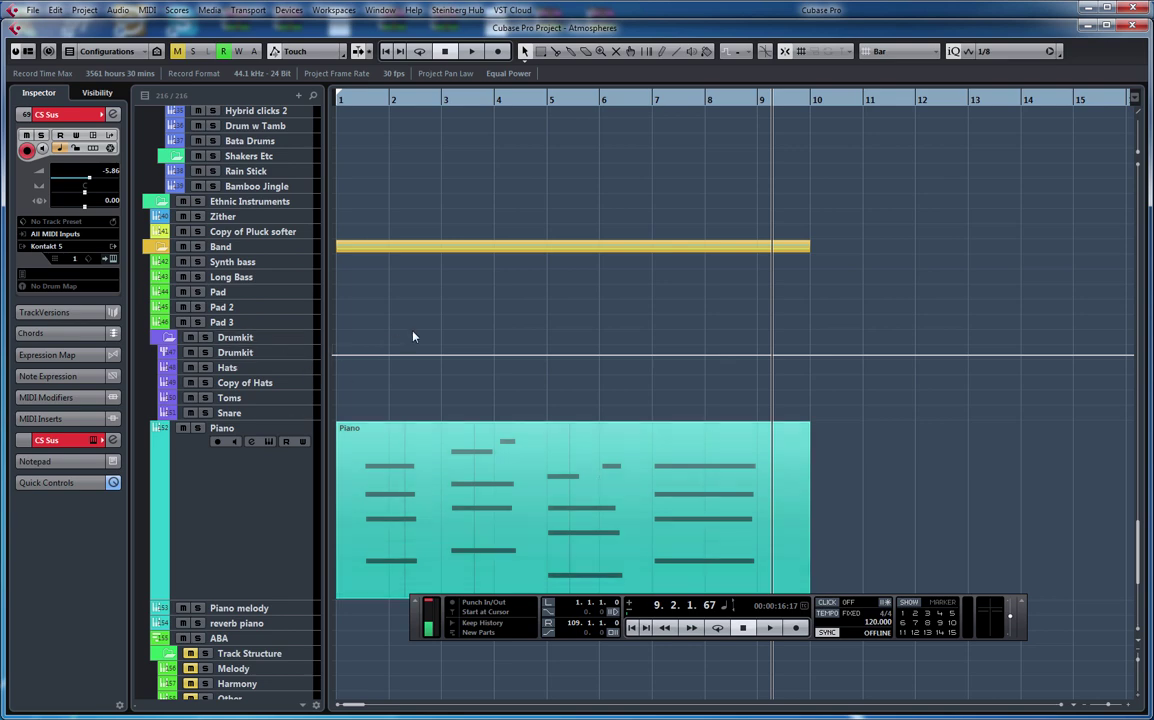
scroll(413, 336, "down", 3)
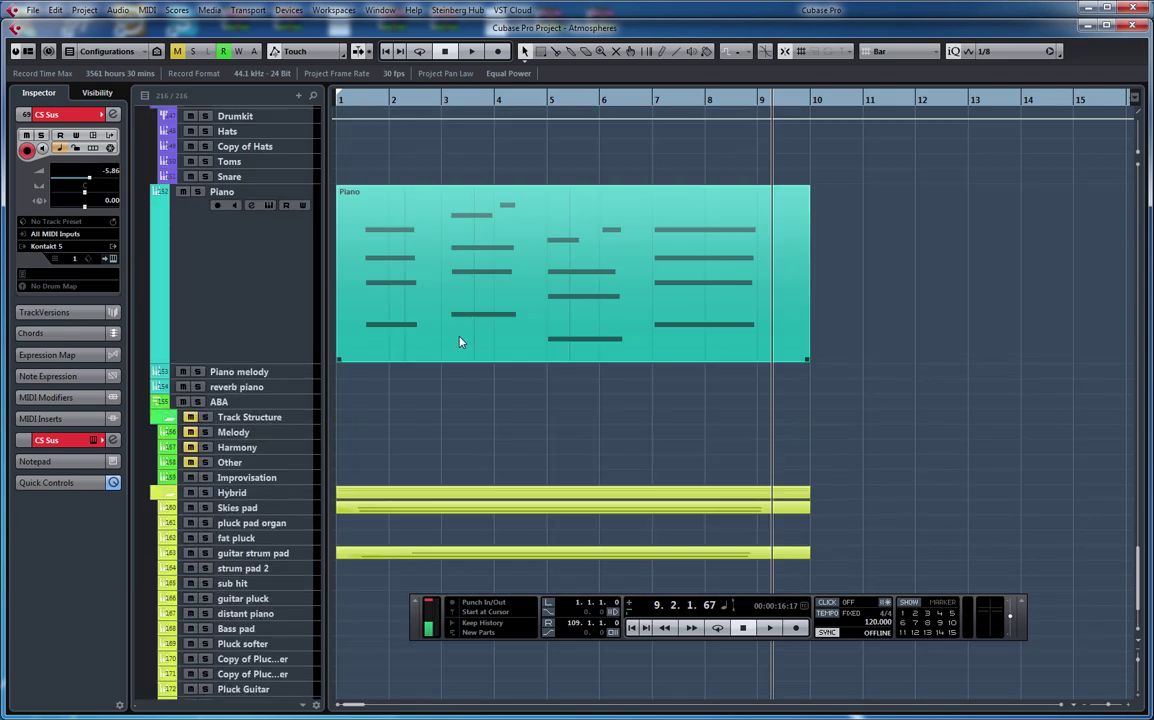
scroll(465, 344, "up", 2)
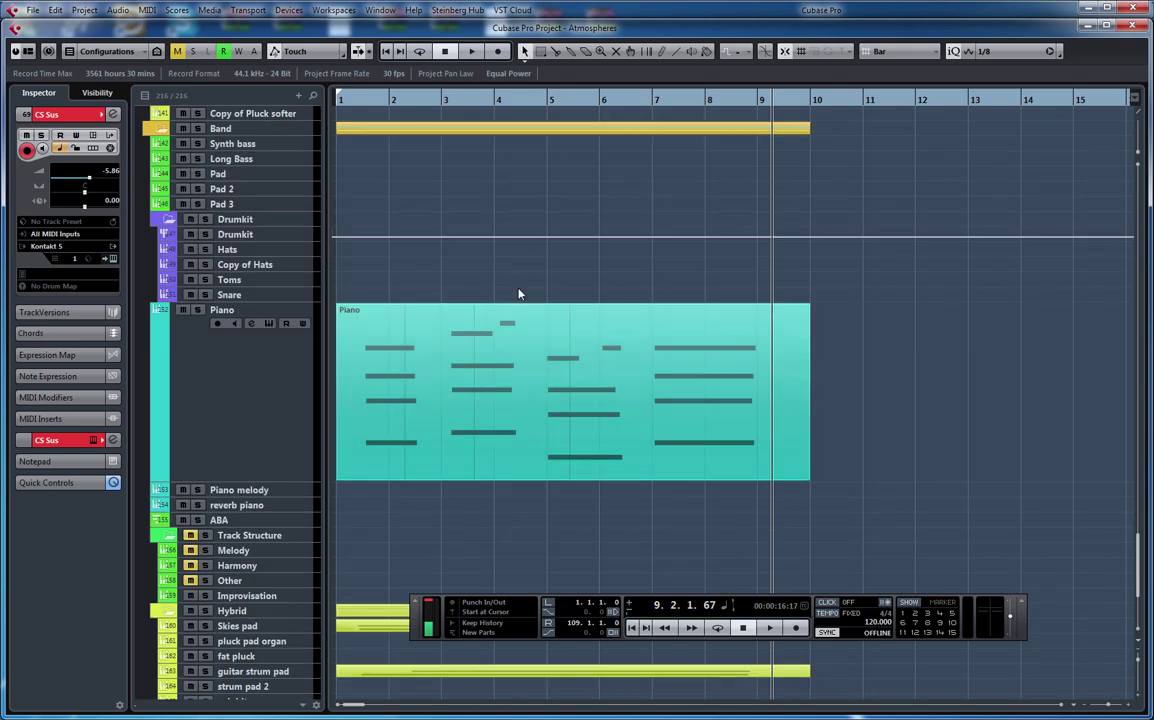